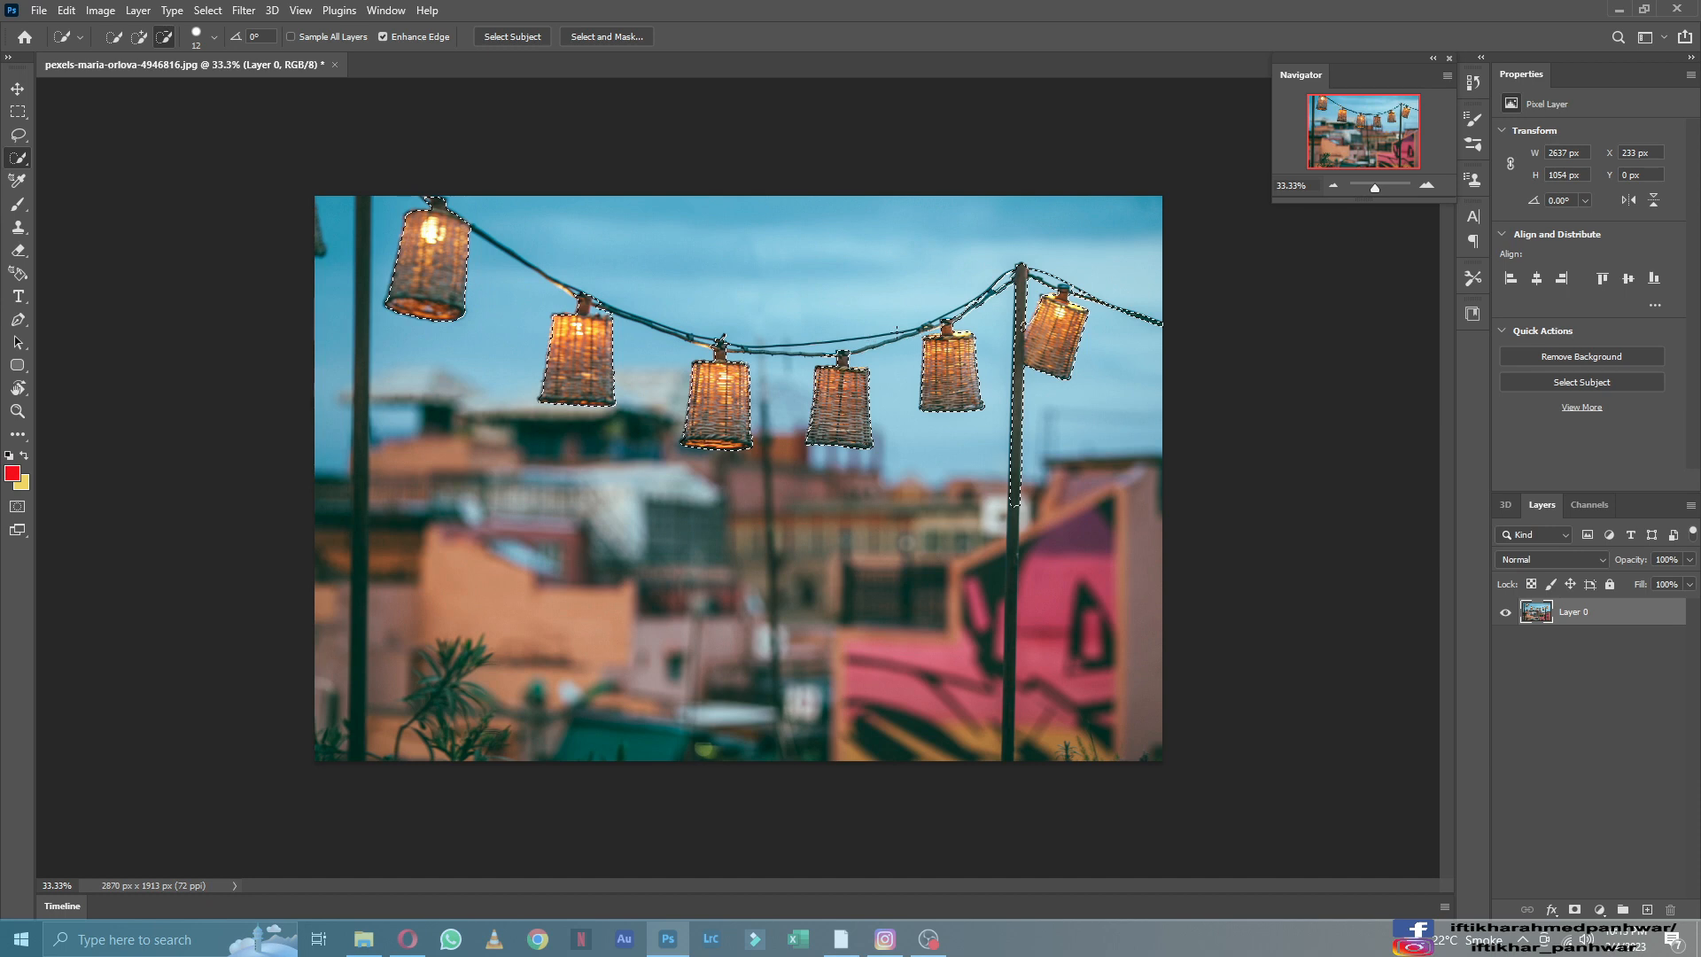
Subtract the remaining wire and the pole beside the rightmost lantern from the selection, and copy the selected lanterns to a new layer.
mouse_move(897, 332)
mouse_down()
mouse_move(954, 292)
mouse_move(993, 308)
mouse_move(996, 282)
mouse_move(1040, 266)
mouse_move(1037, 286)
mouse_move(1077, 257)
mouse_move(1126, 321)
mouse_move(1168, 324)
mouse_up()
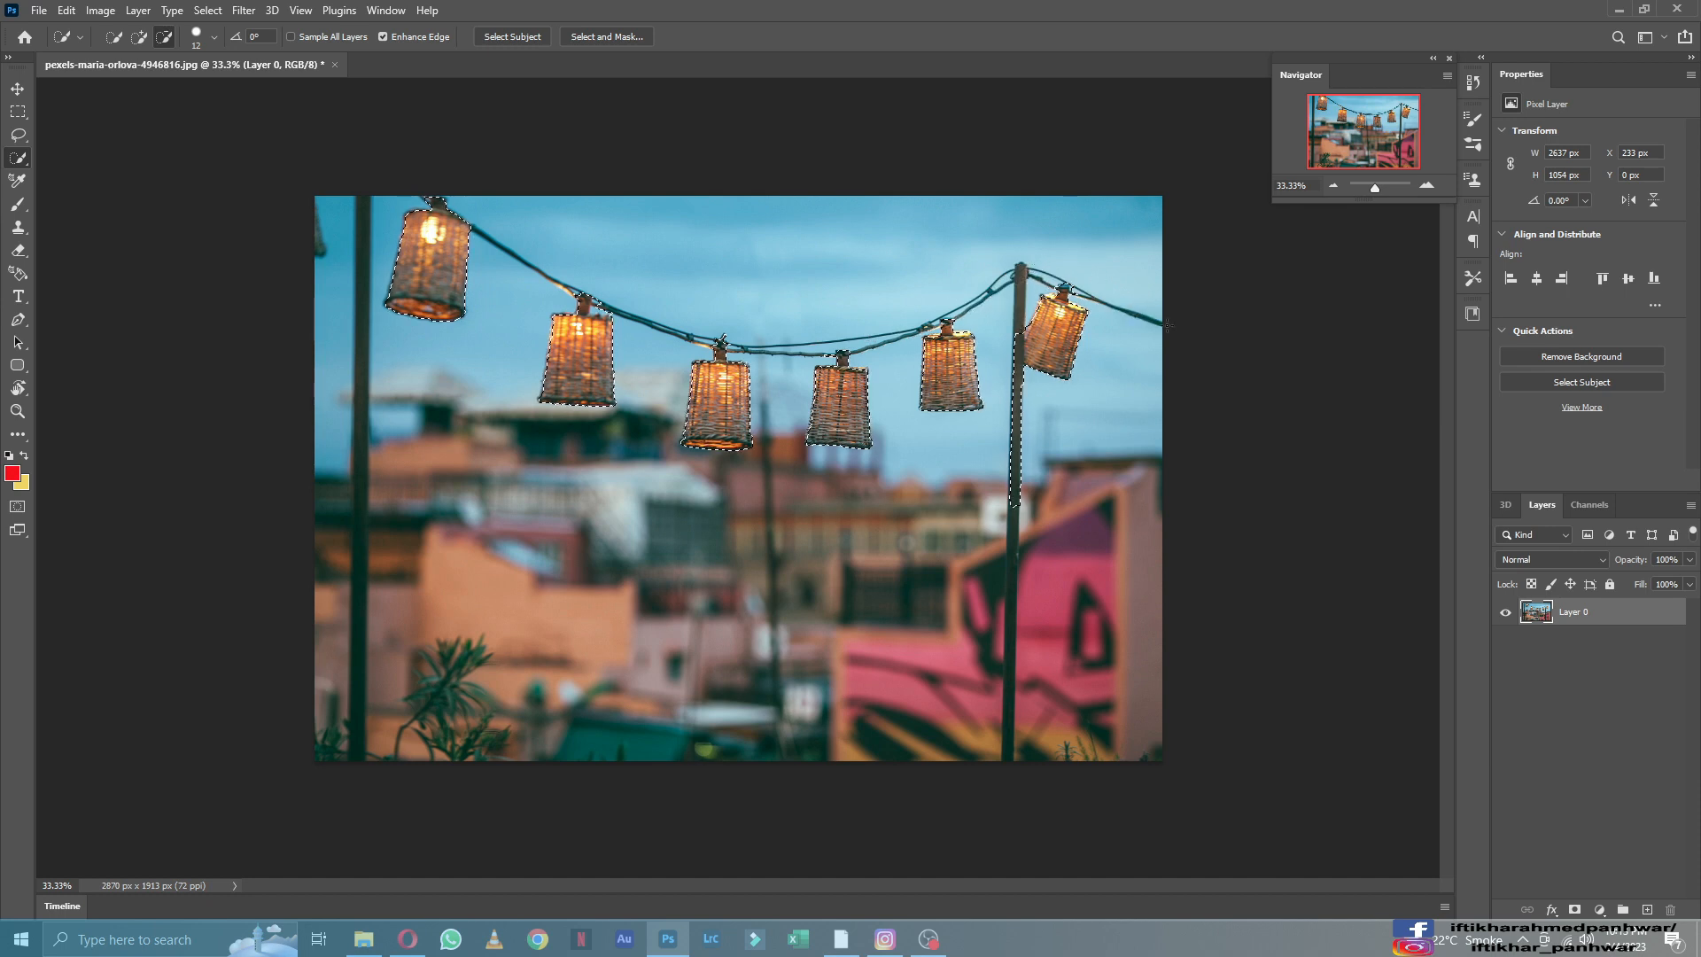
drag(1015, 486, 1017, 448)
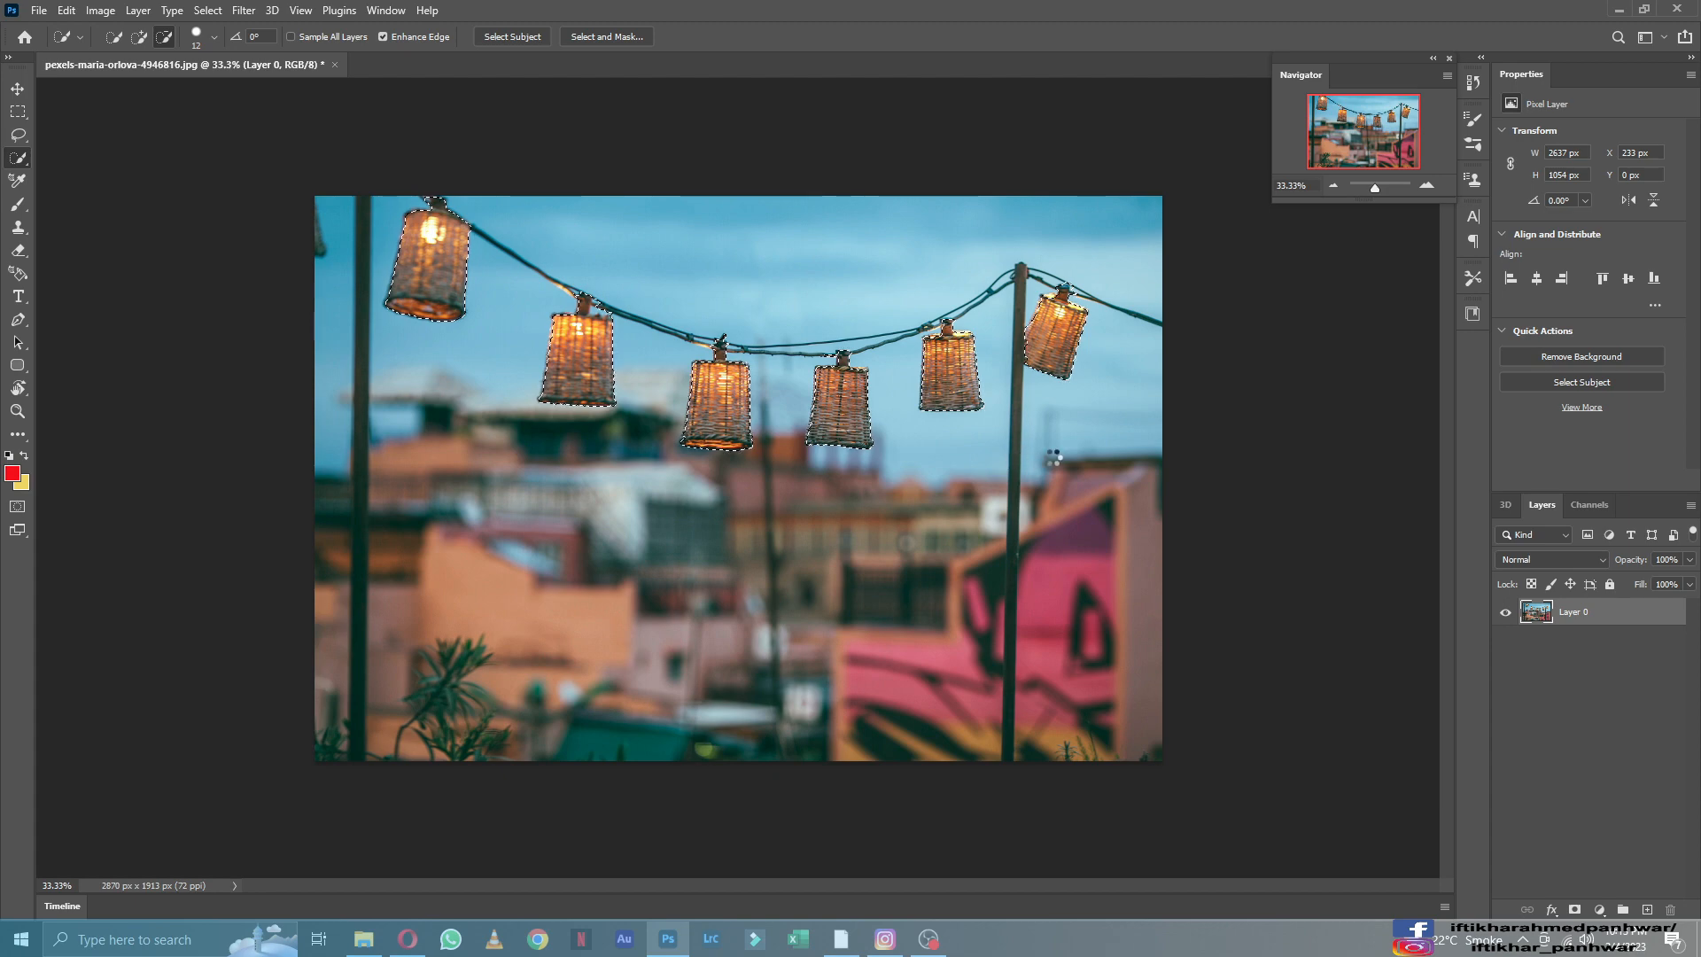
key(ctrl+j)
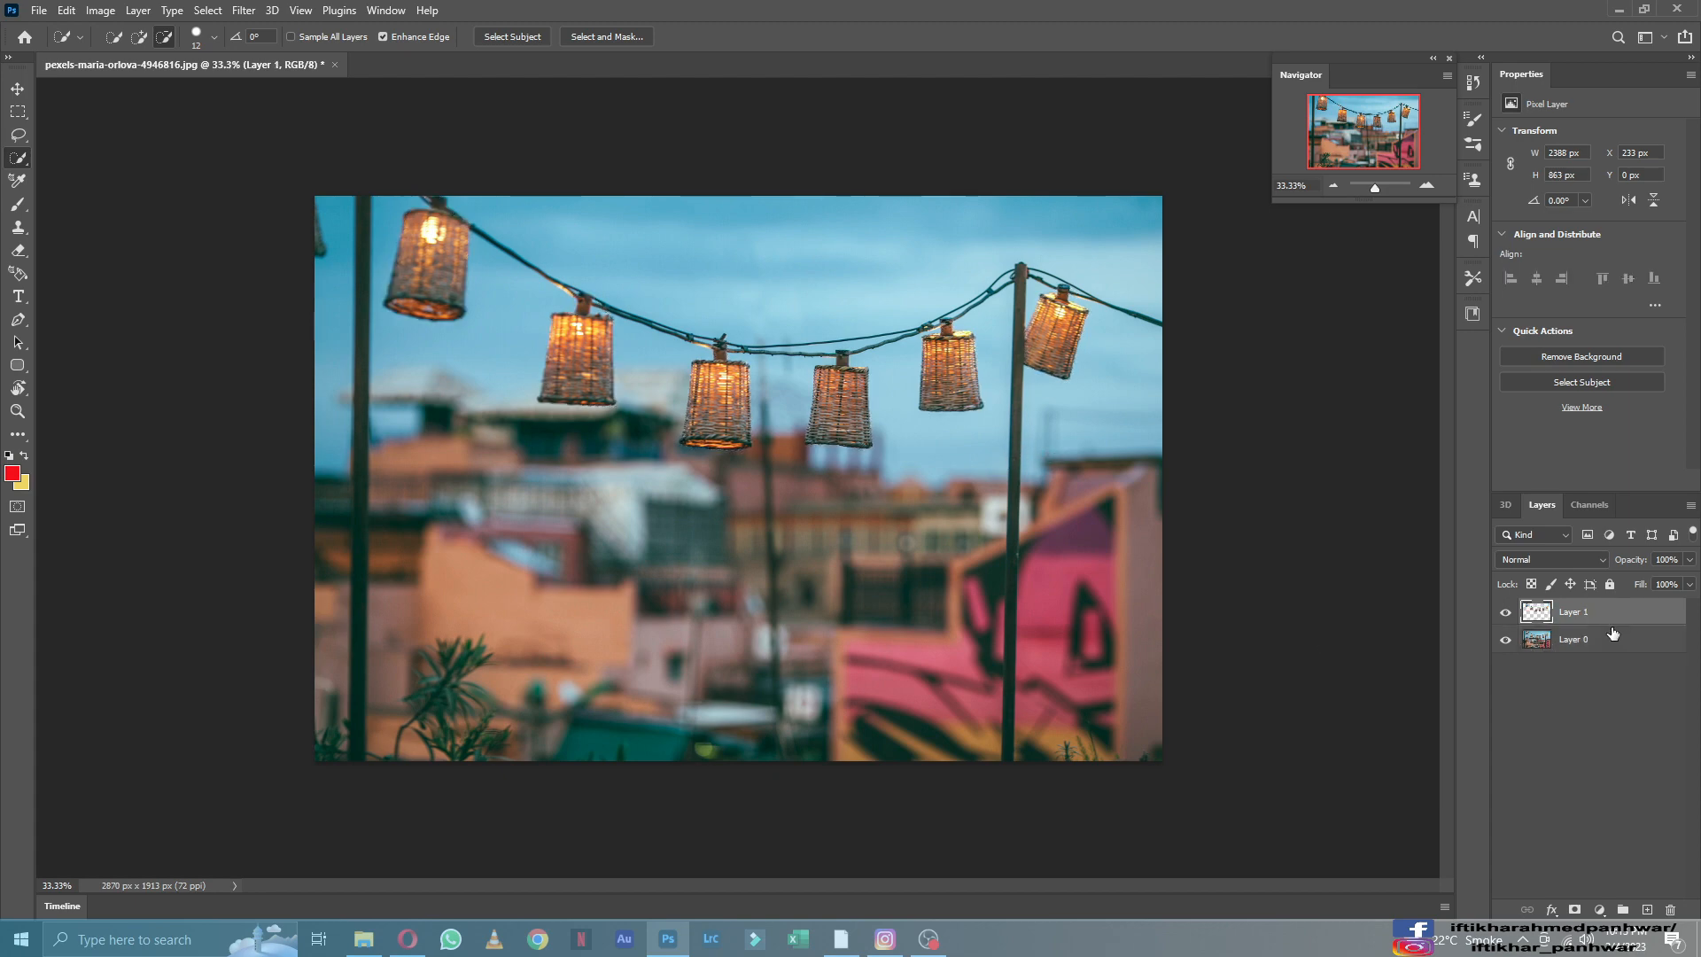
Hide the lantern copy on Layer 1 and add a new empty layer above it.
click(1505, 613)
click(1606, 646)
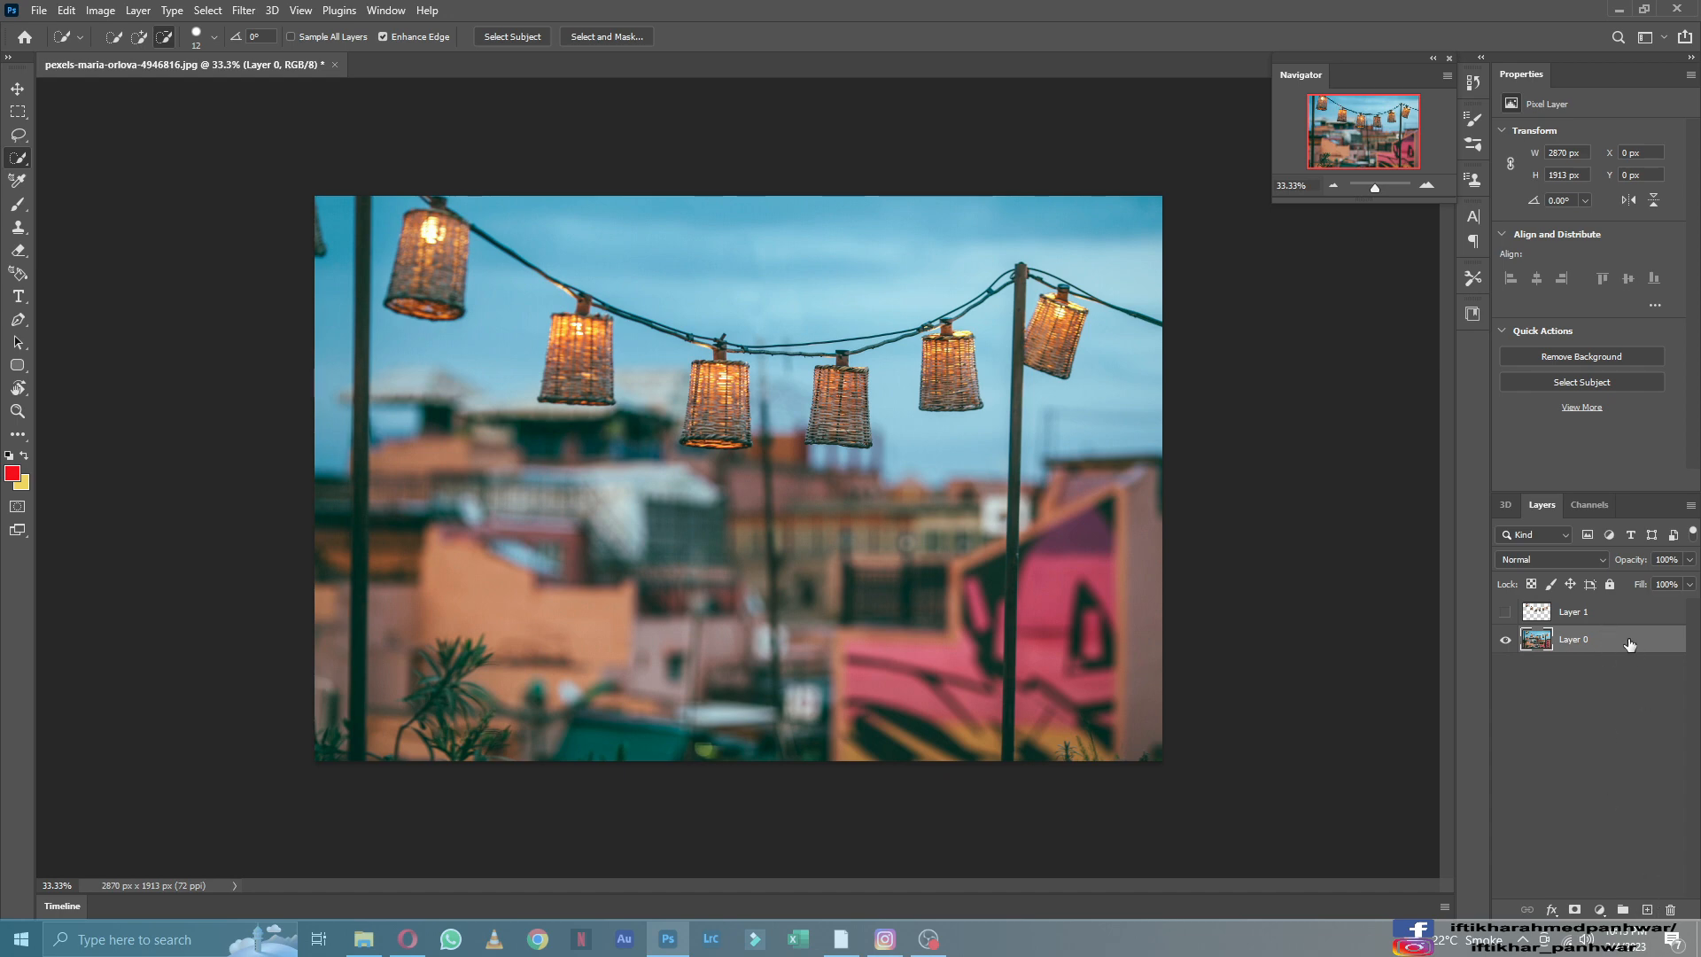
click(1615, 613)
click(1645, 908)
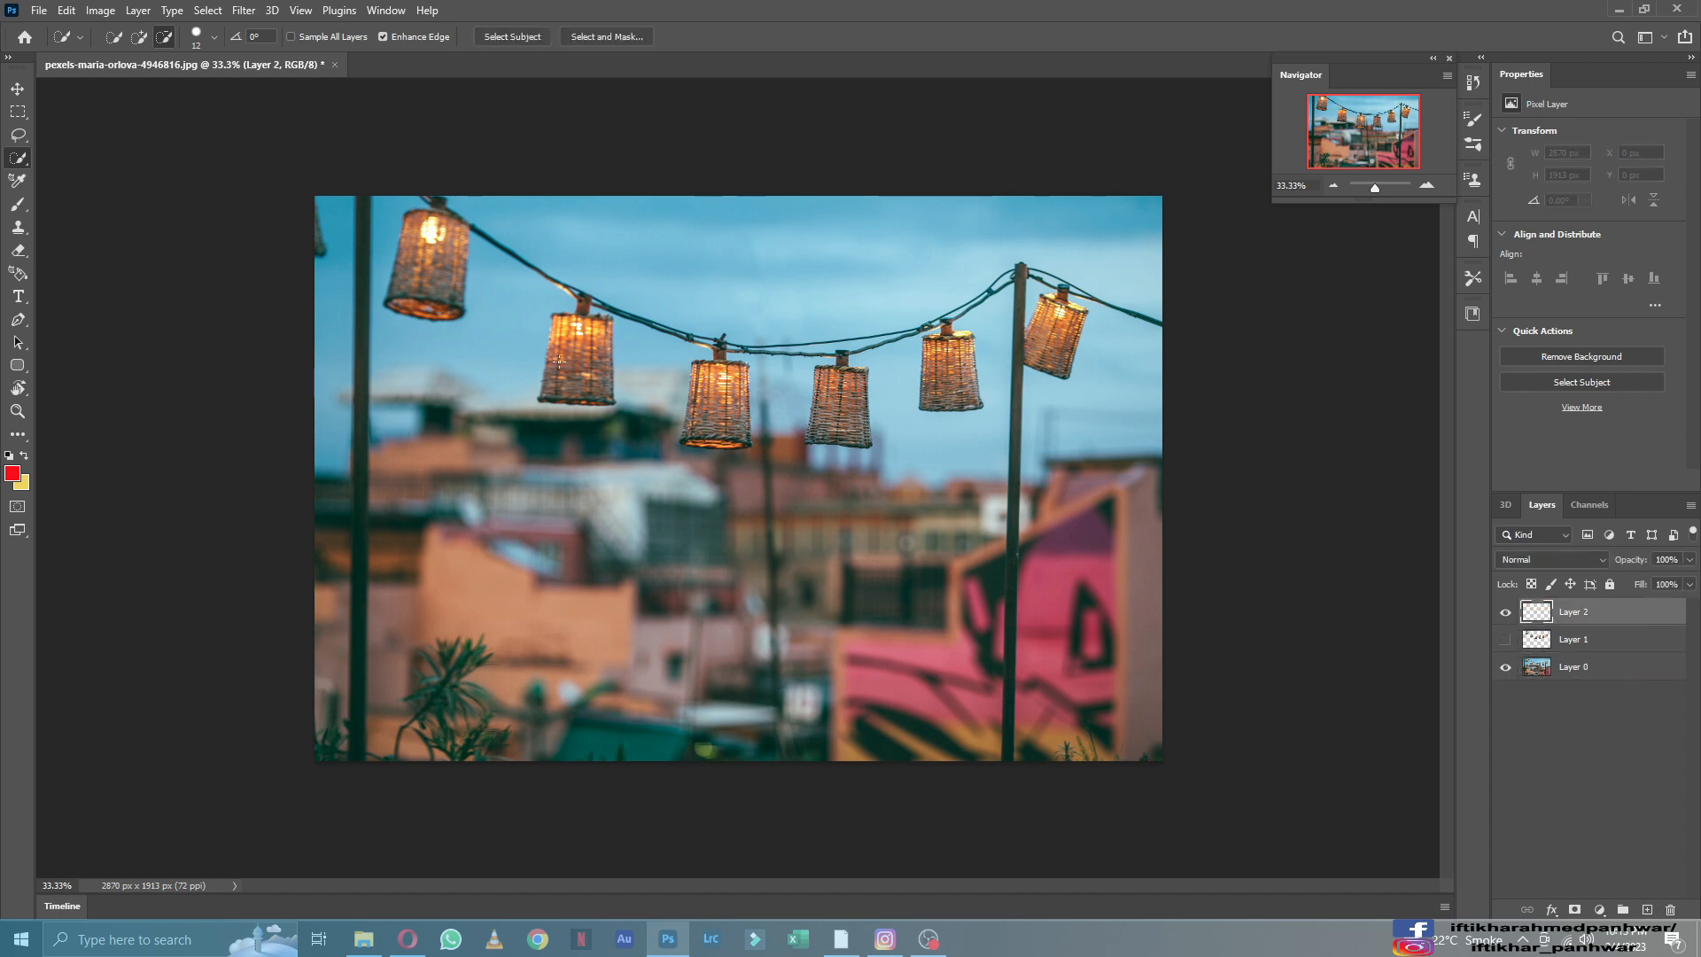
Draw a four-sided polygonal lasso selection in the shape of a light beam widening below the leftmost lantern.
right_click(17, 135)
click(89, 144)
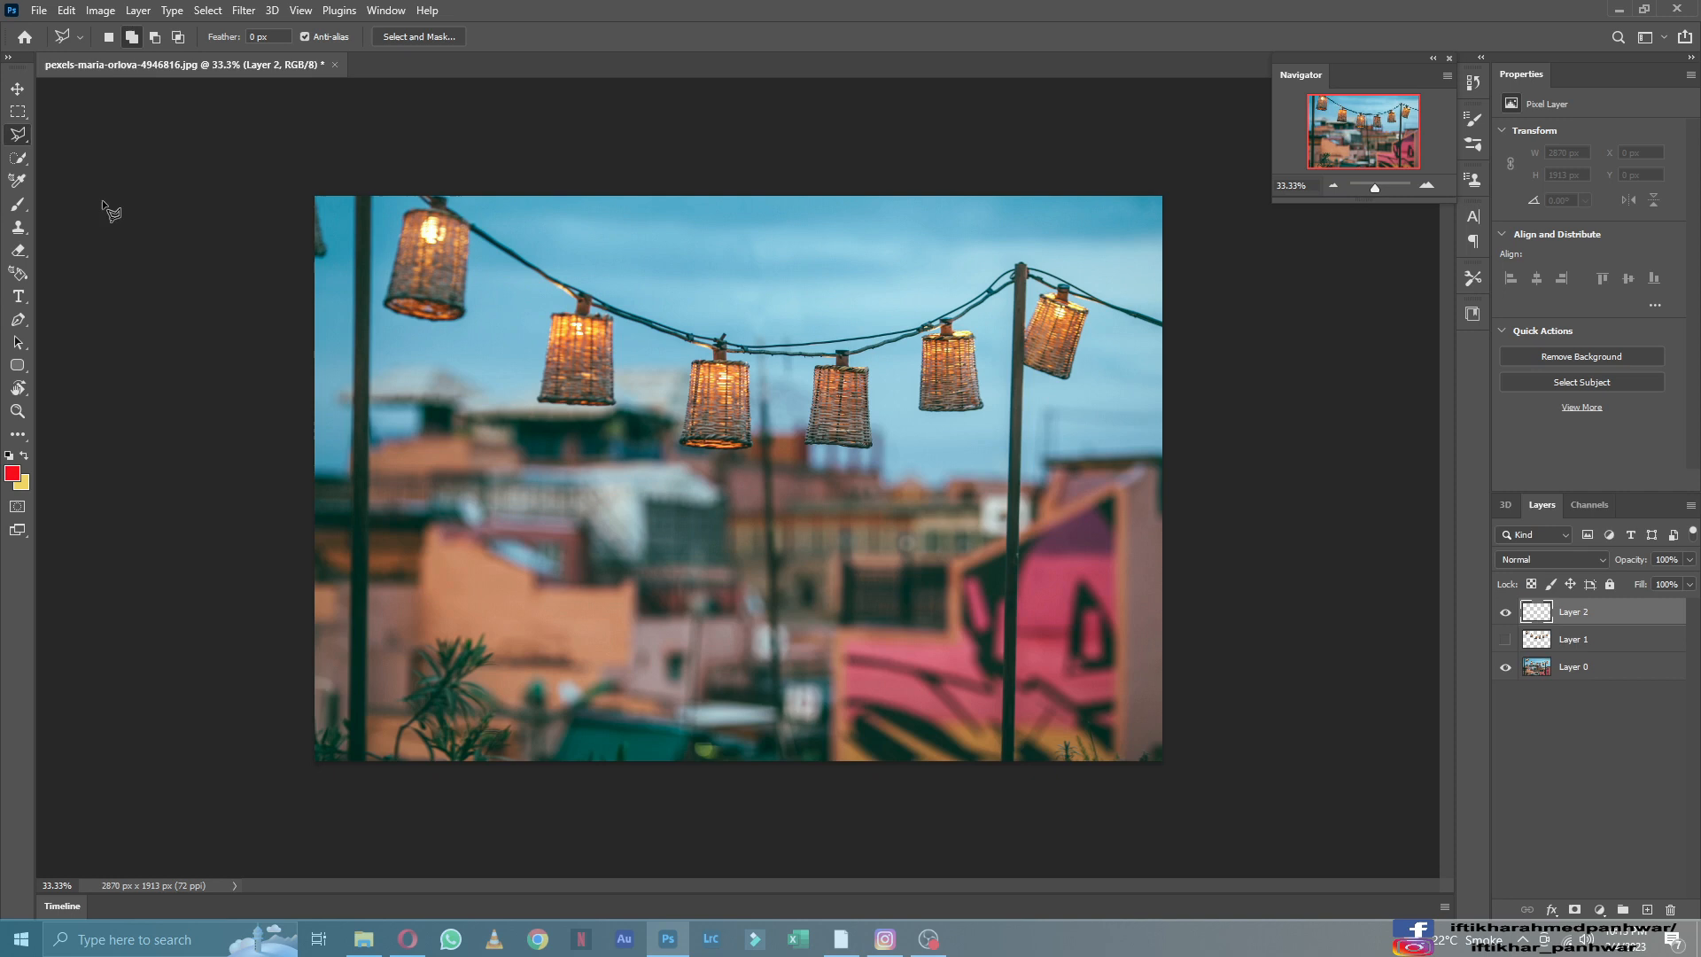
click(385, 305)
click(345, 393)
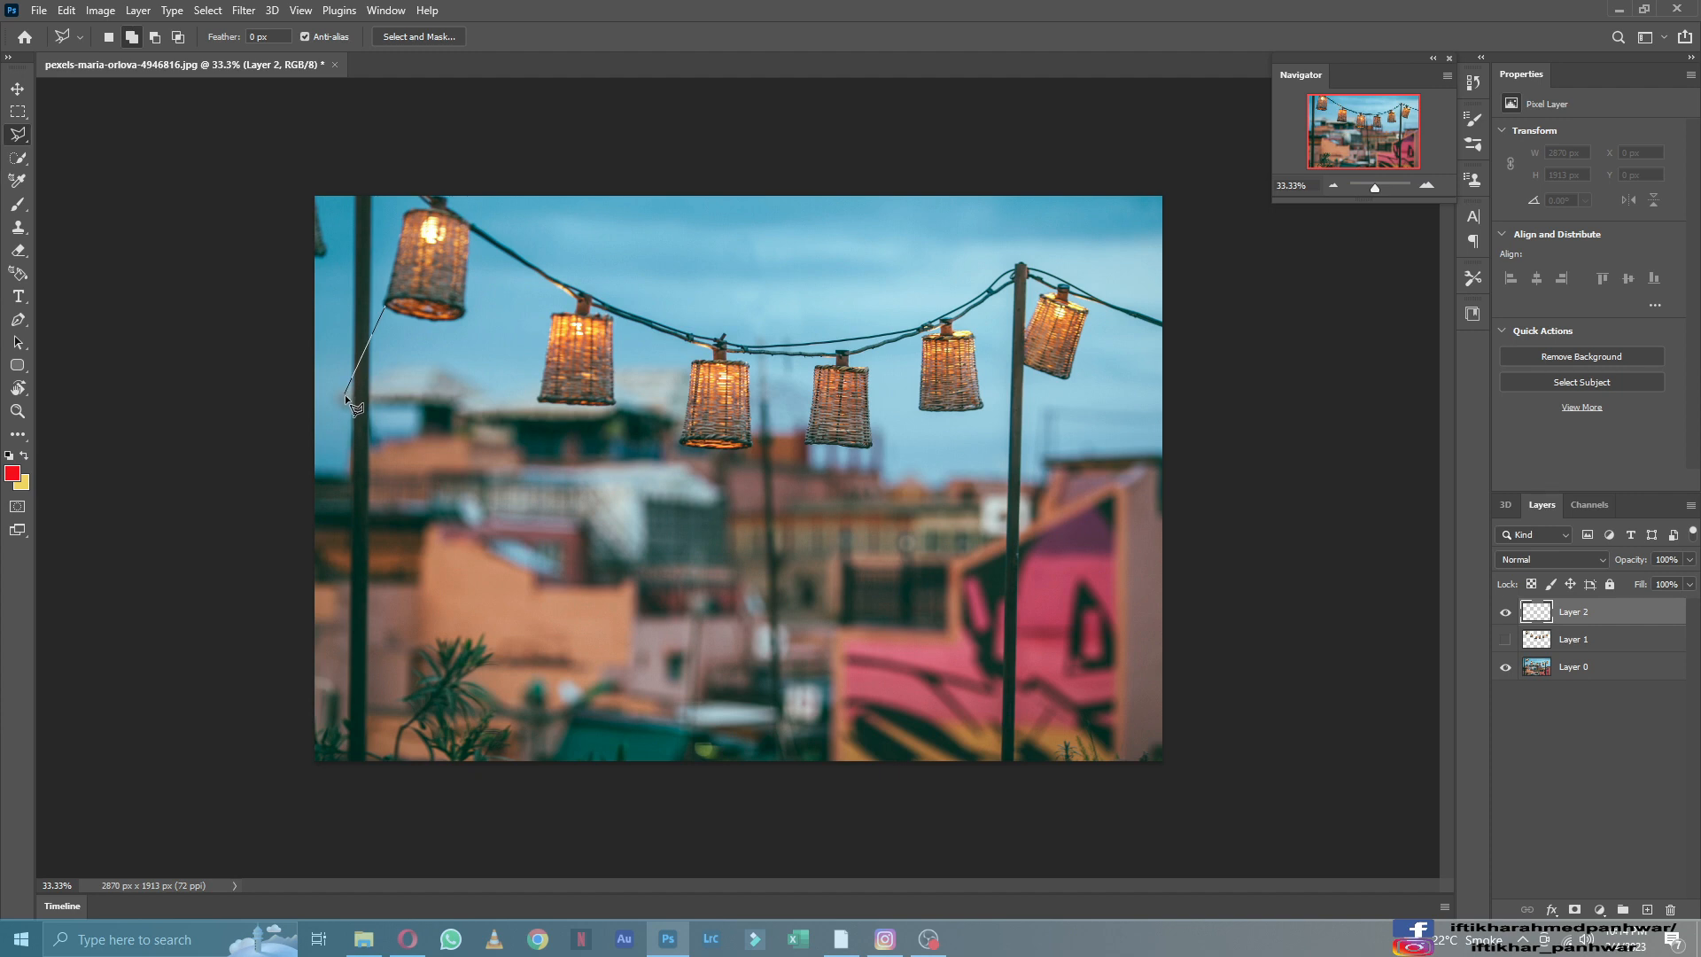
click(461, 424)
click(389, 308)
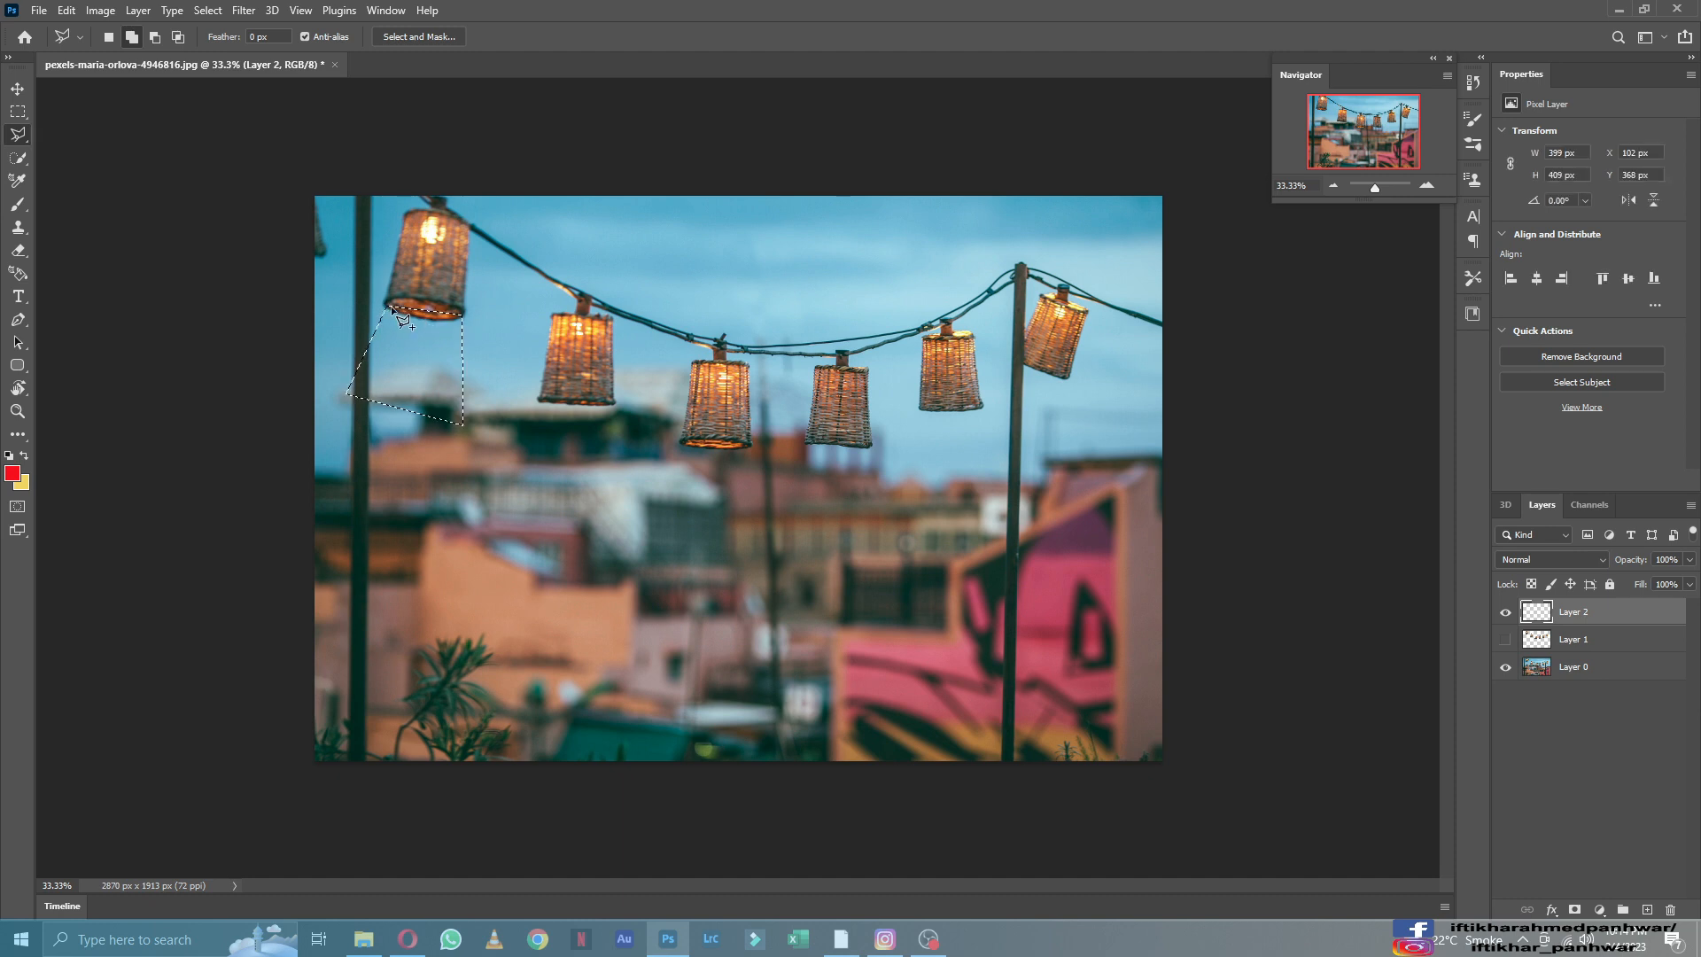
Make yellow the foreground colour, fill the beam selection on Layer 2 with the Paint Bucket, and deselect it.
click(24, 456)
key(g)
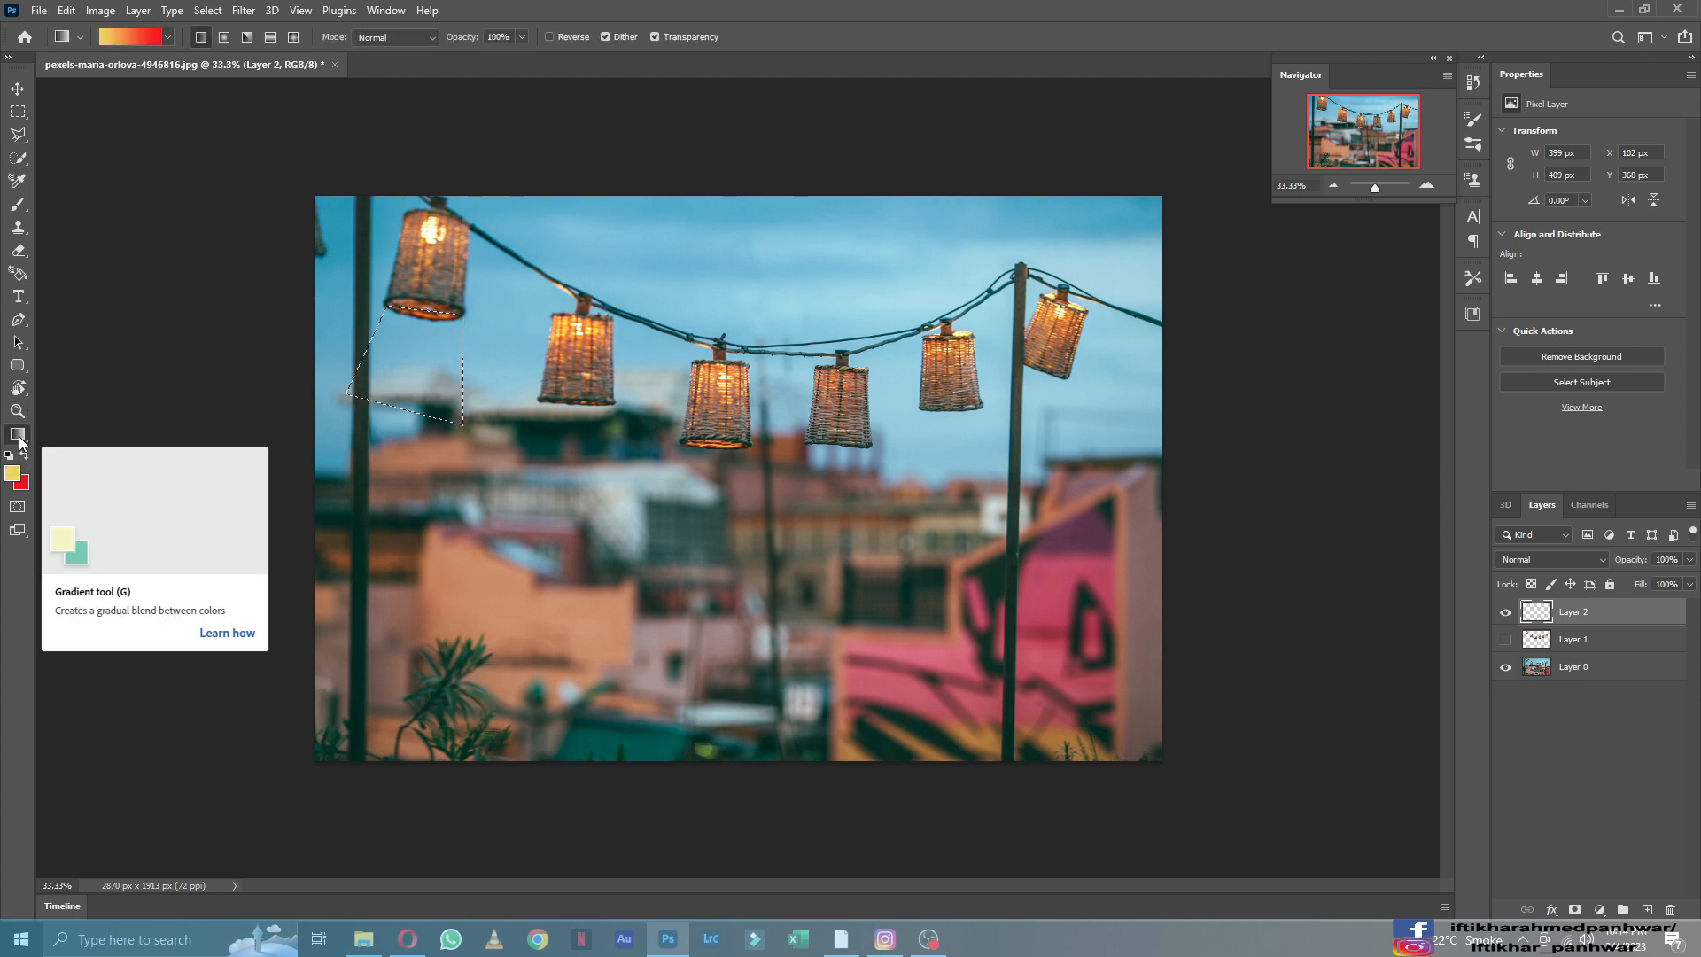
click(18, 434)
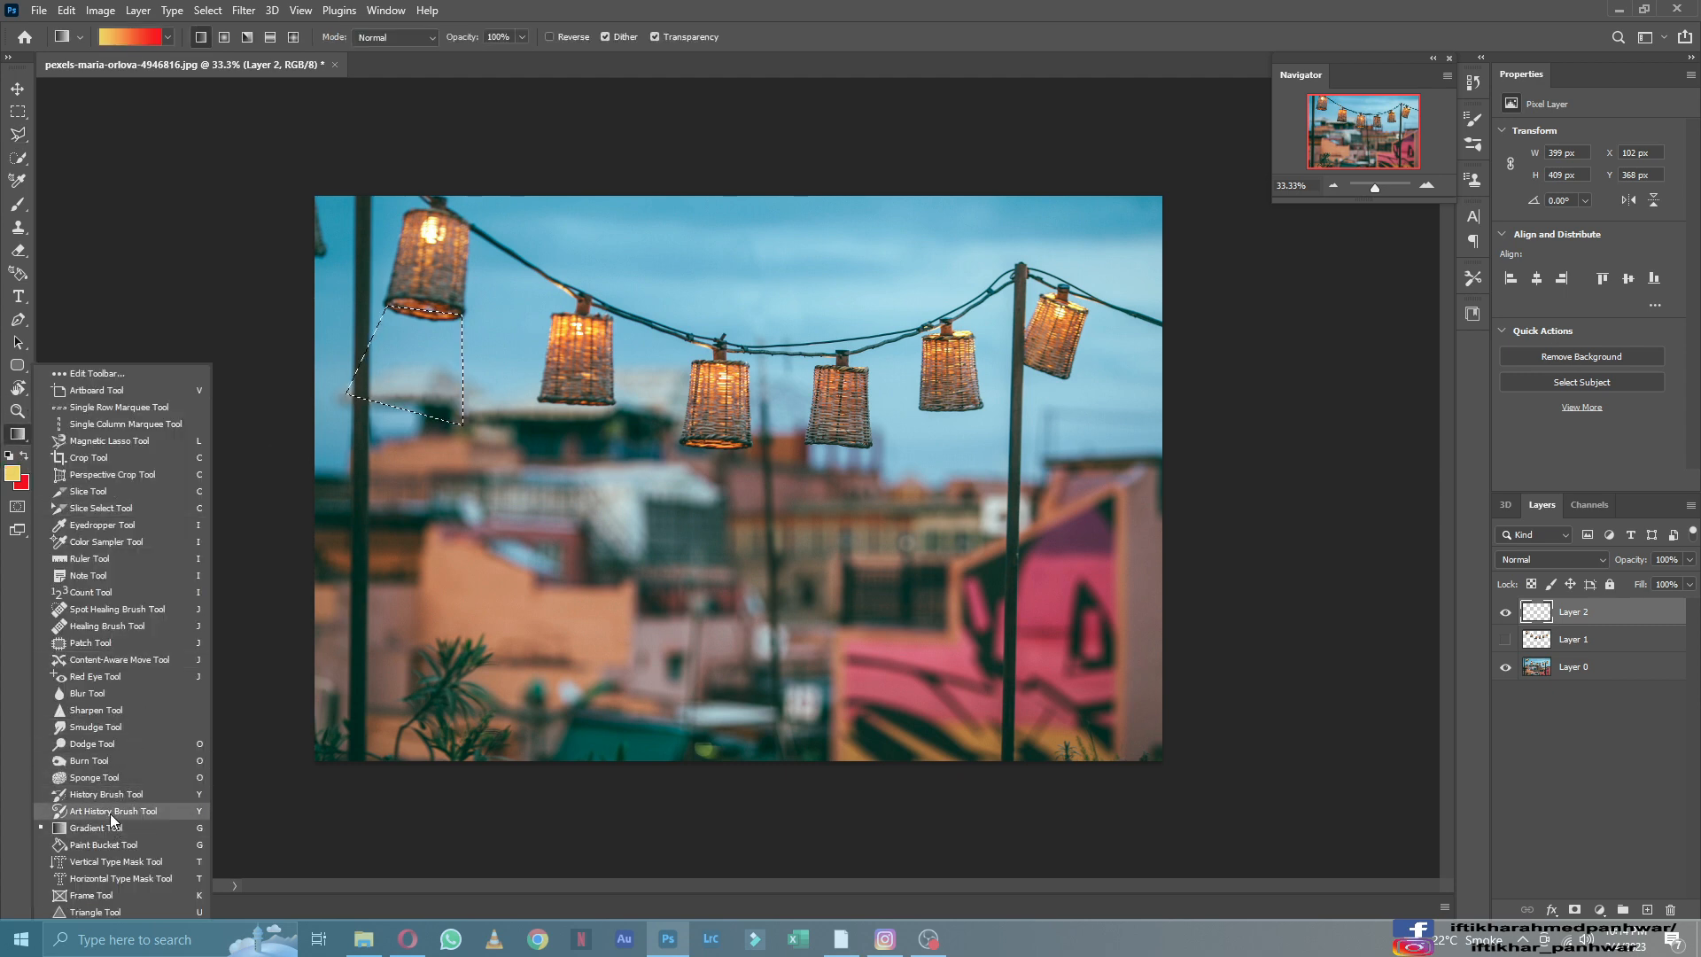
click(114, 844)
click(411, 357)
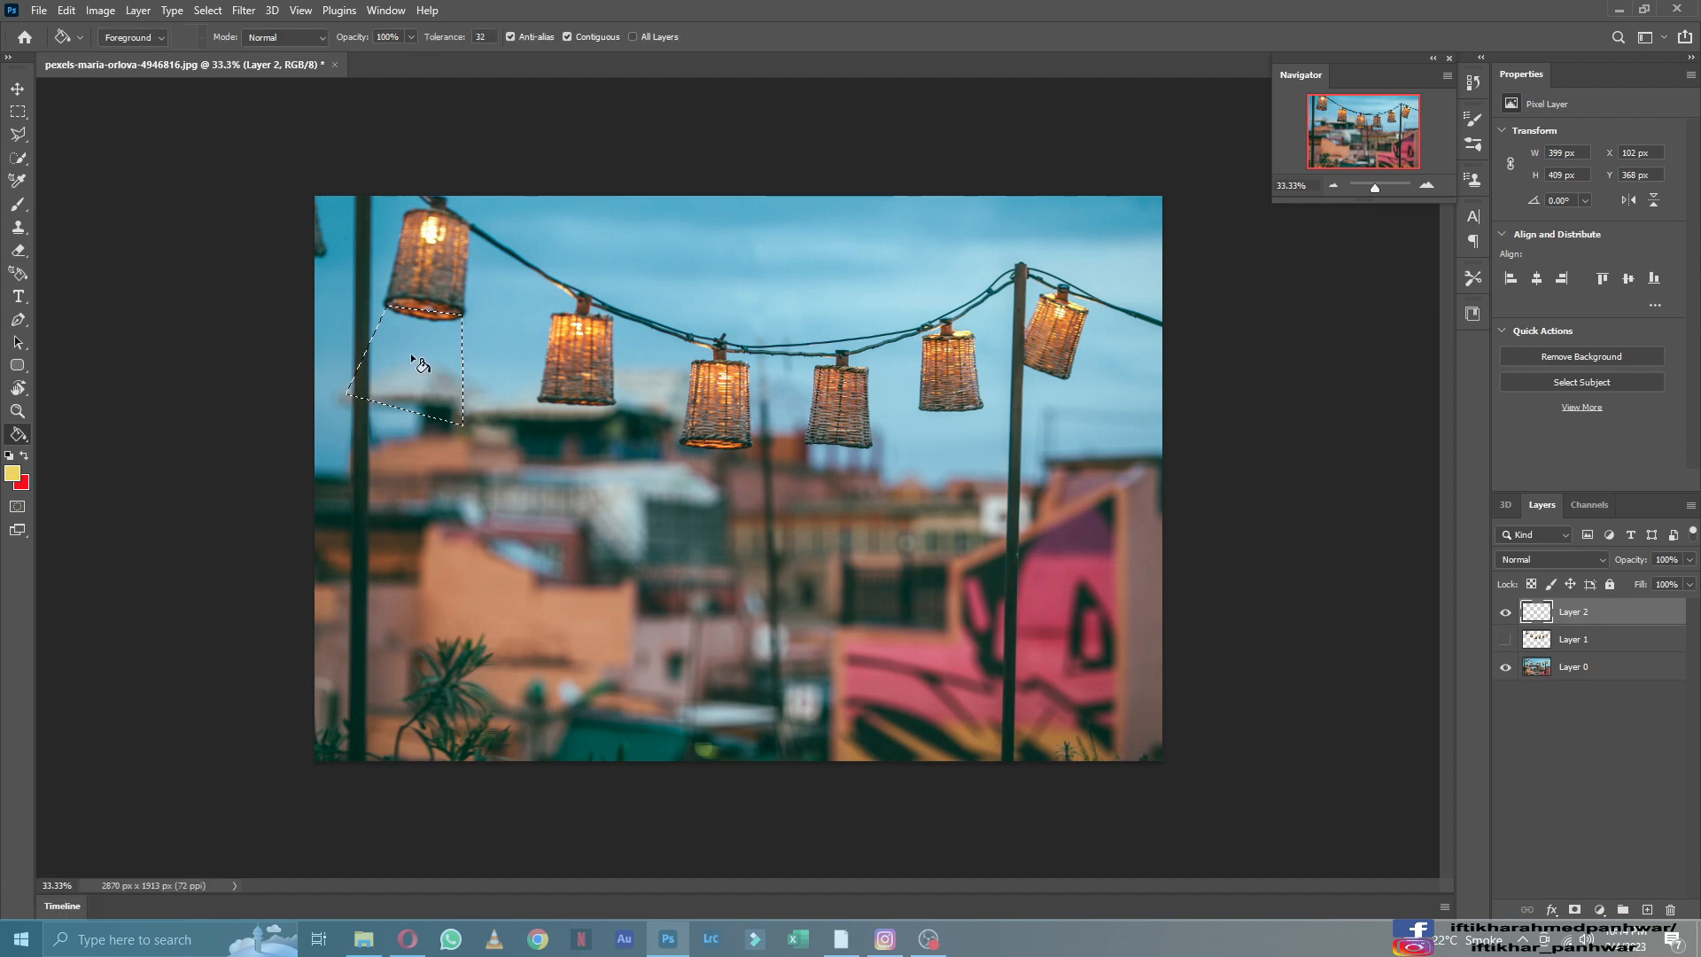
click(17, 133)
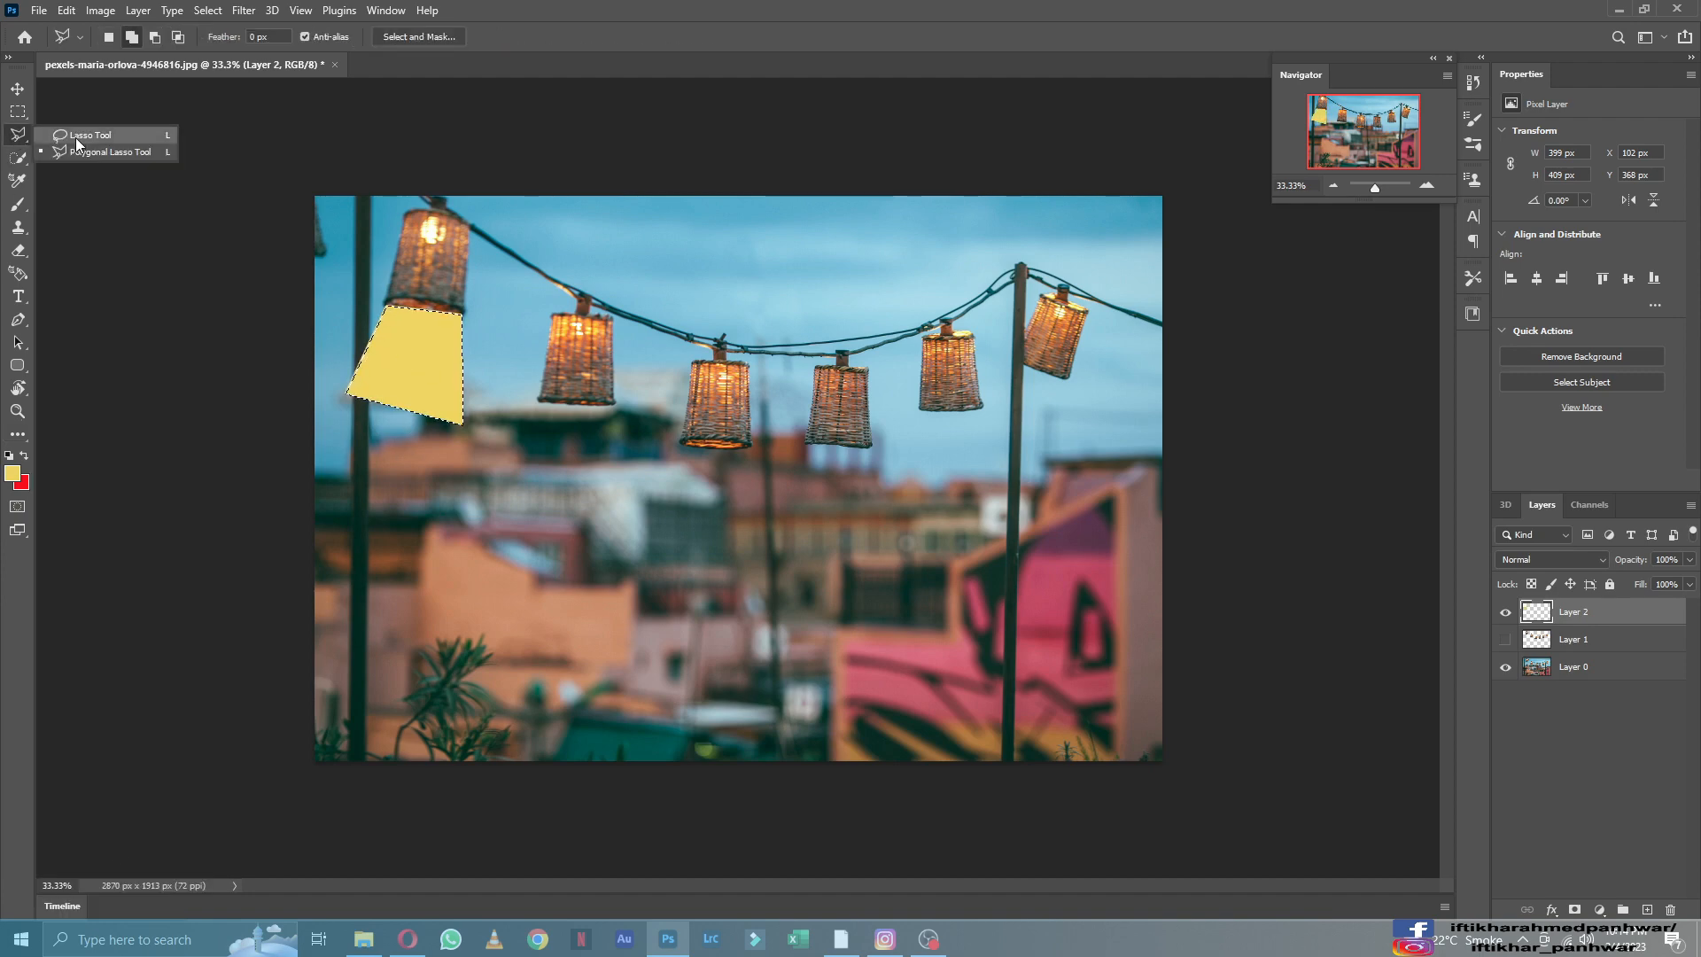
click(76, 135)
key(ctrl+d)
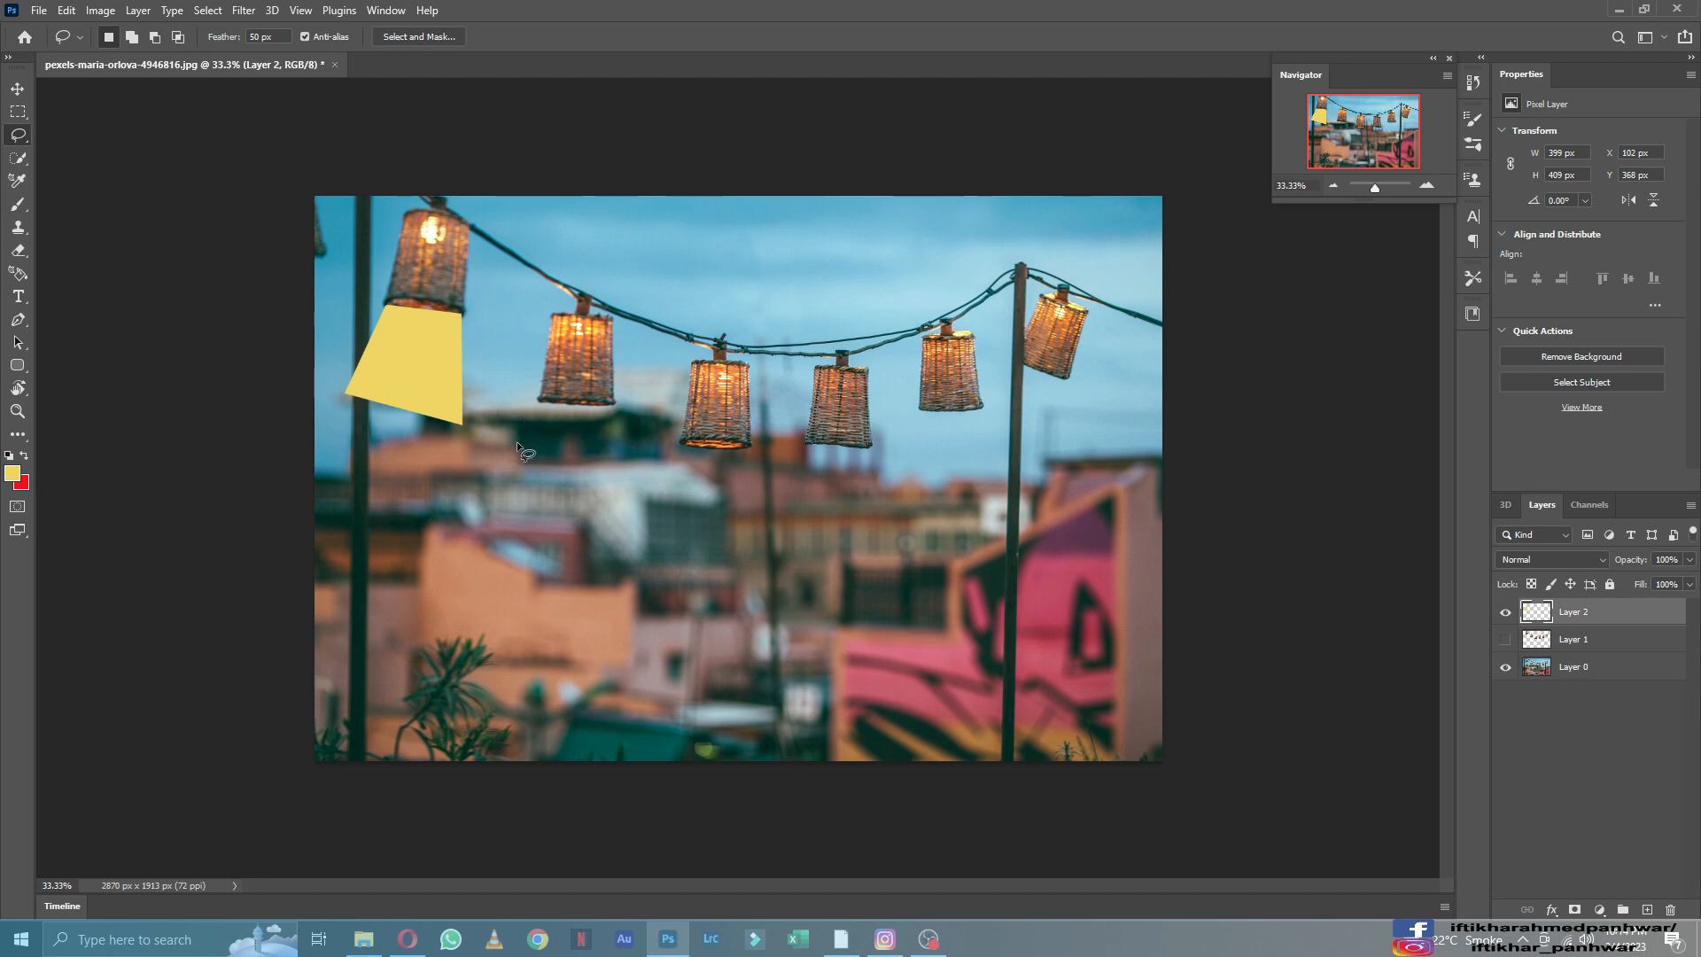
Soften the edges of the yellow beam on Layer 2 with a Field Blur.
click(244, 12)
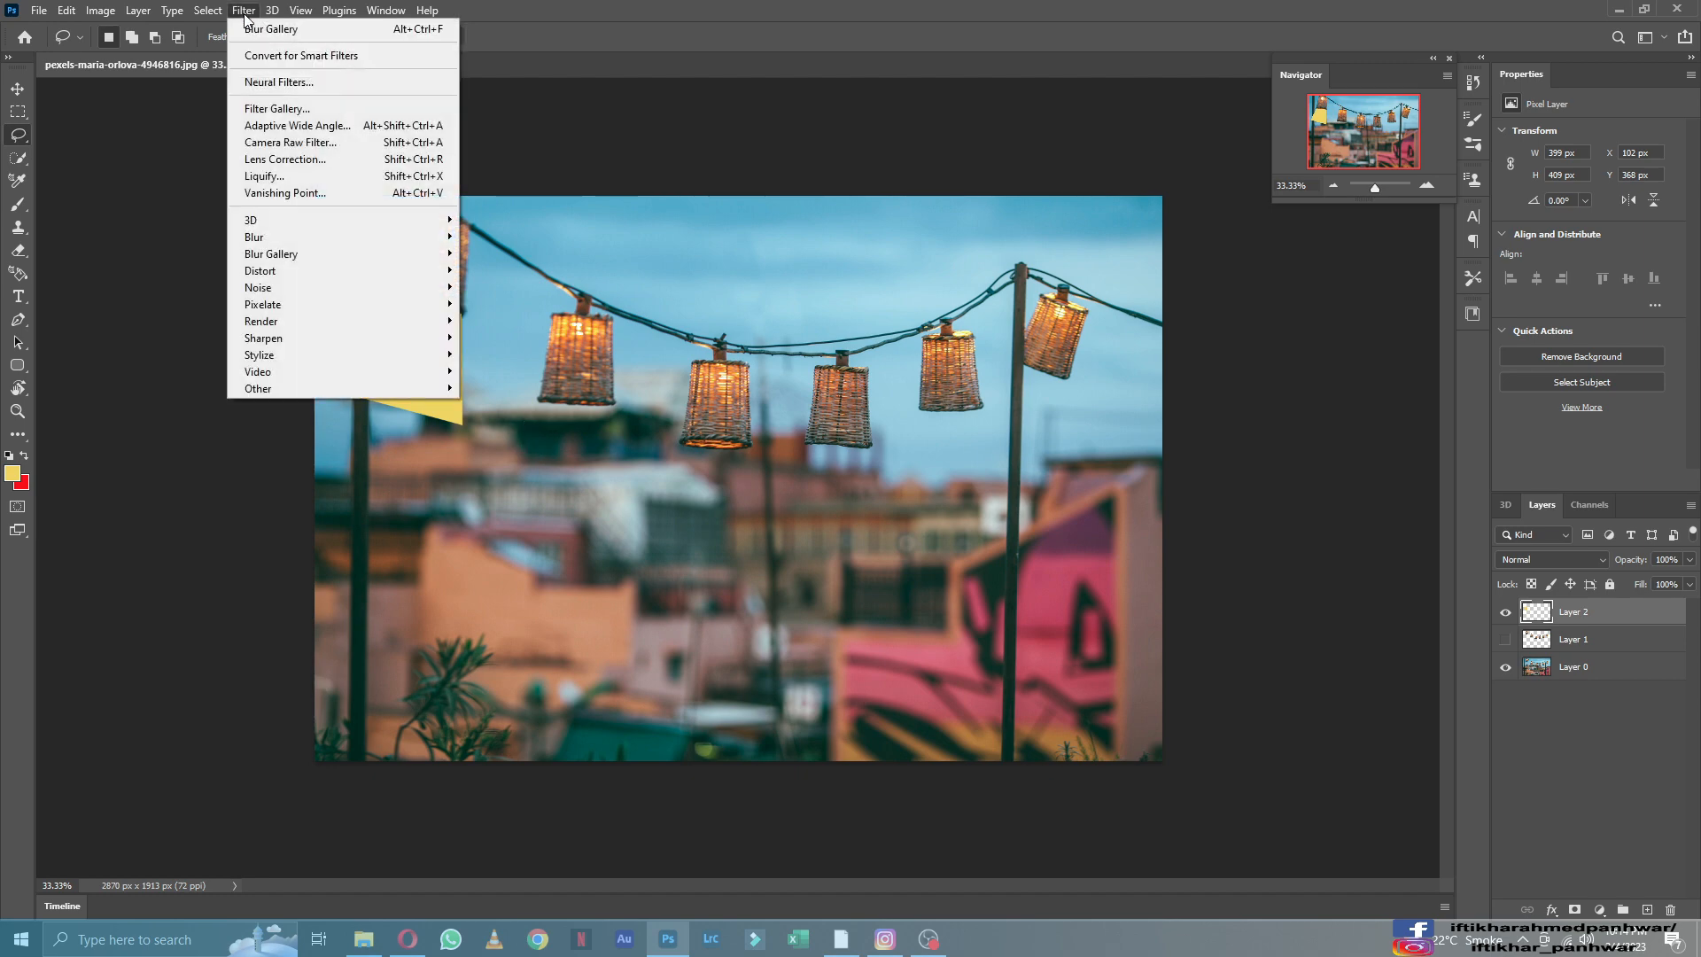
mouse_move(410, 260)
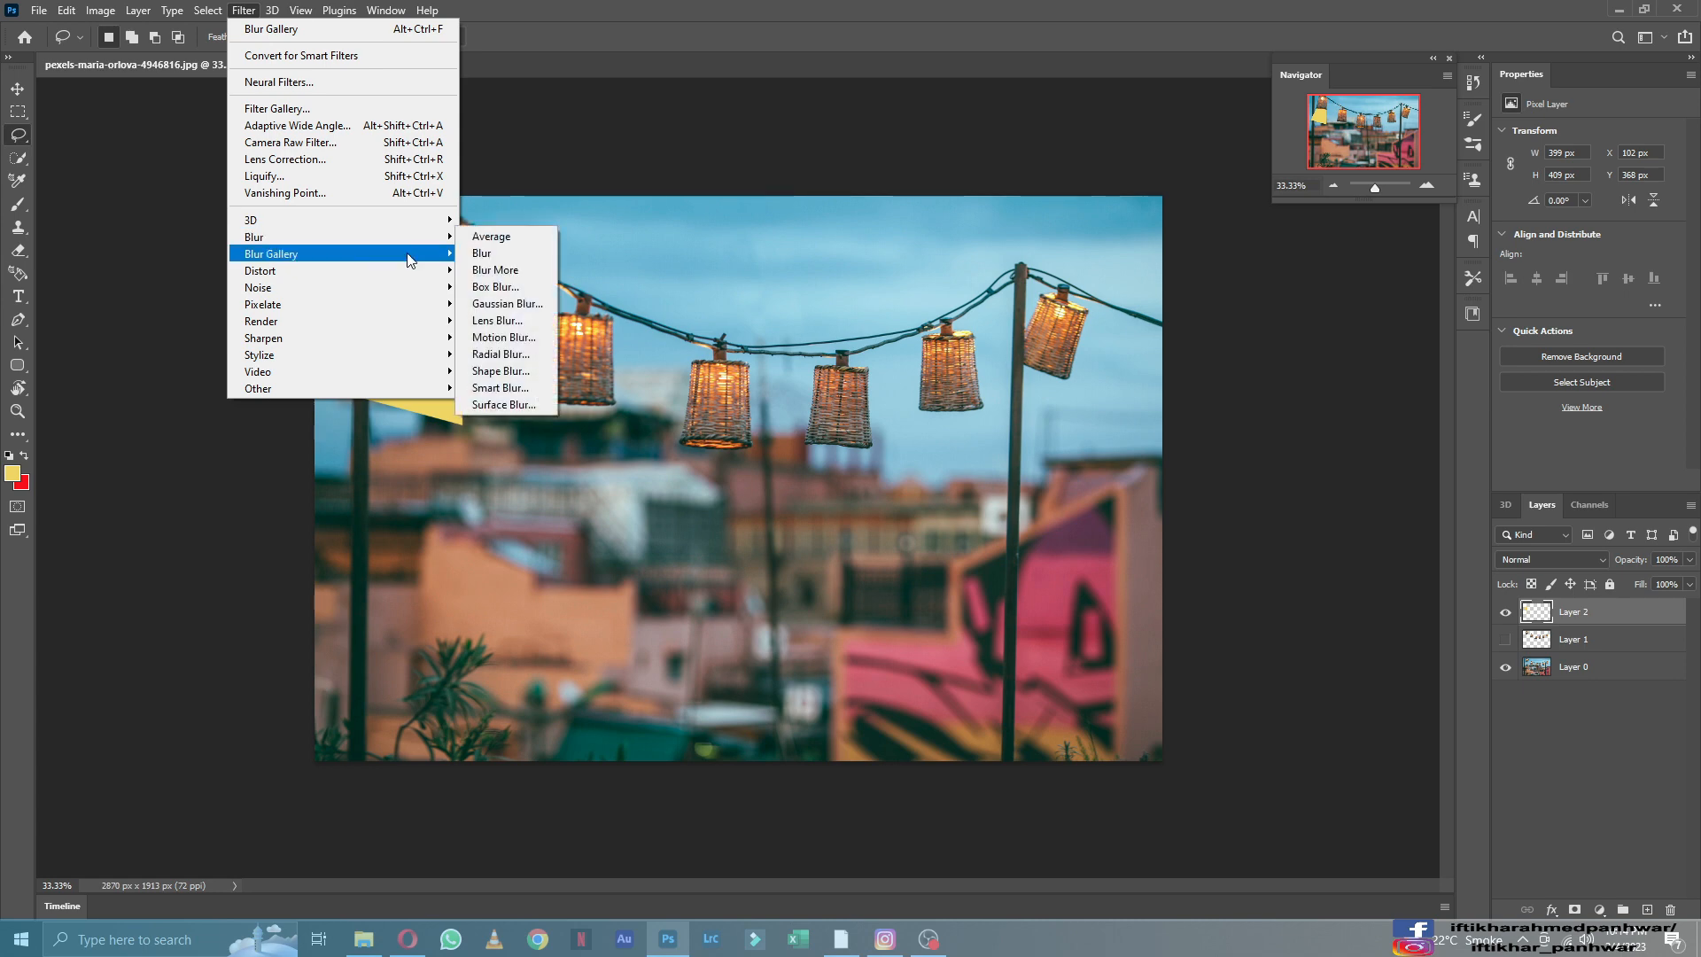
click(496, 255)
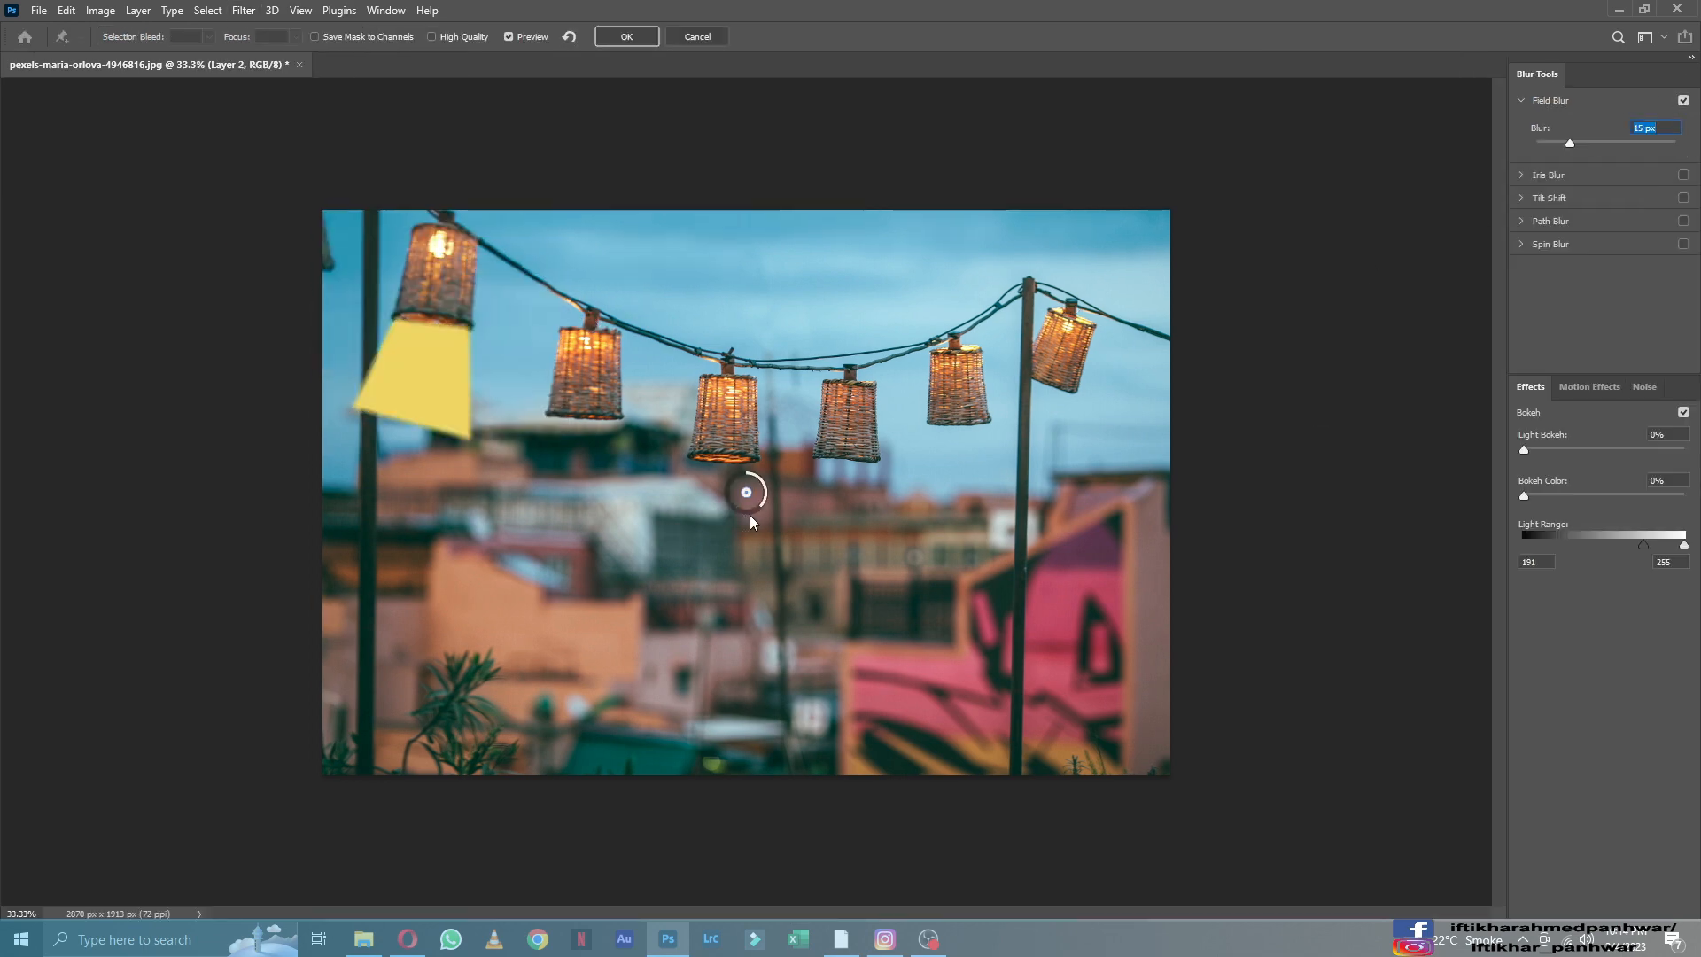
drag(750, 517, 715, 512)
click(620, 40)
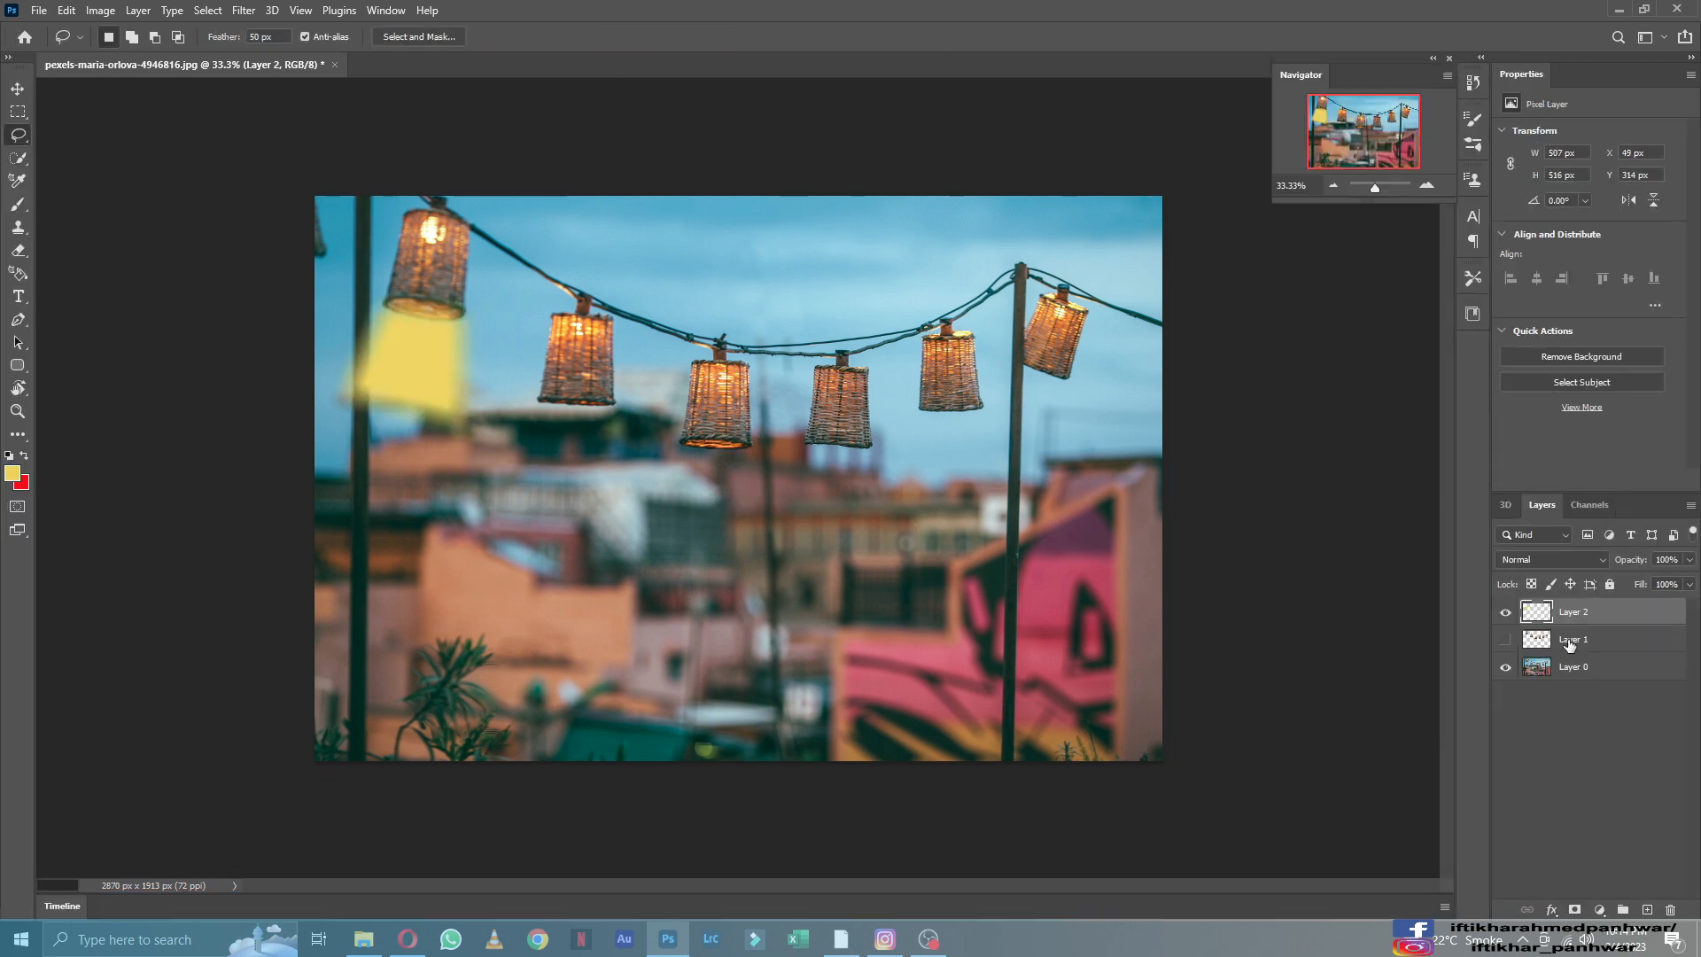
Add a layer mask to Layer 2 and fade the beam's lower end with a black-to-white gradient running up to the lantern's base.
click(1577, 911)
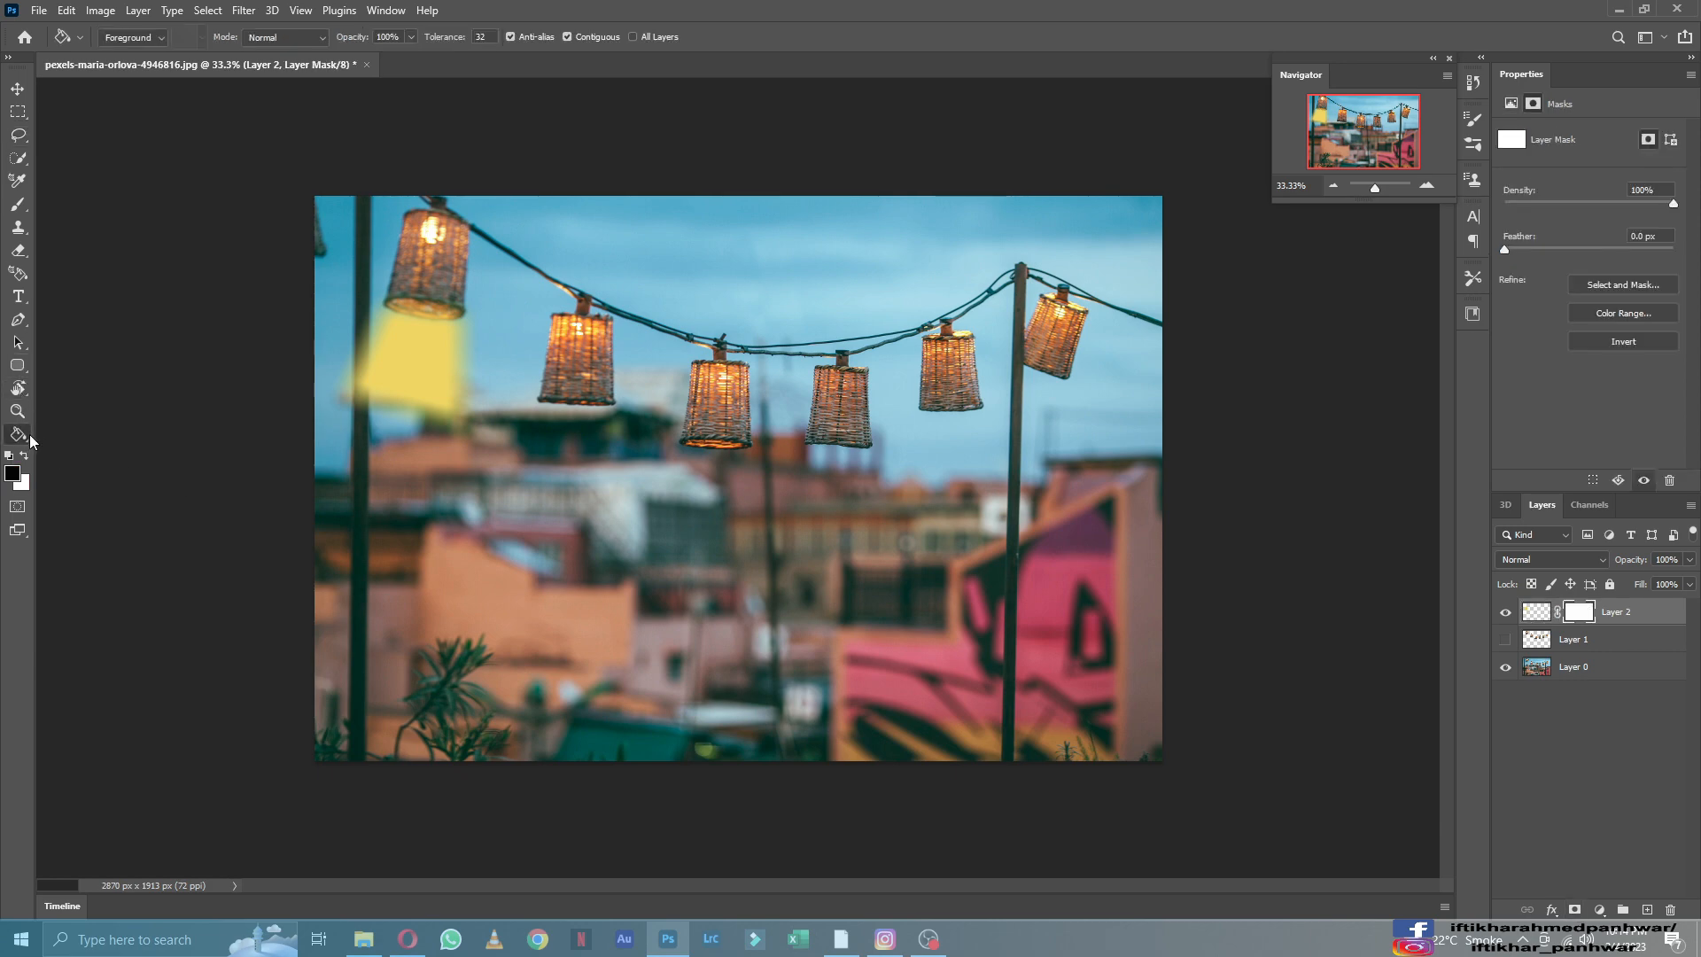
click(18, 435)
right_click(17, 437)
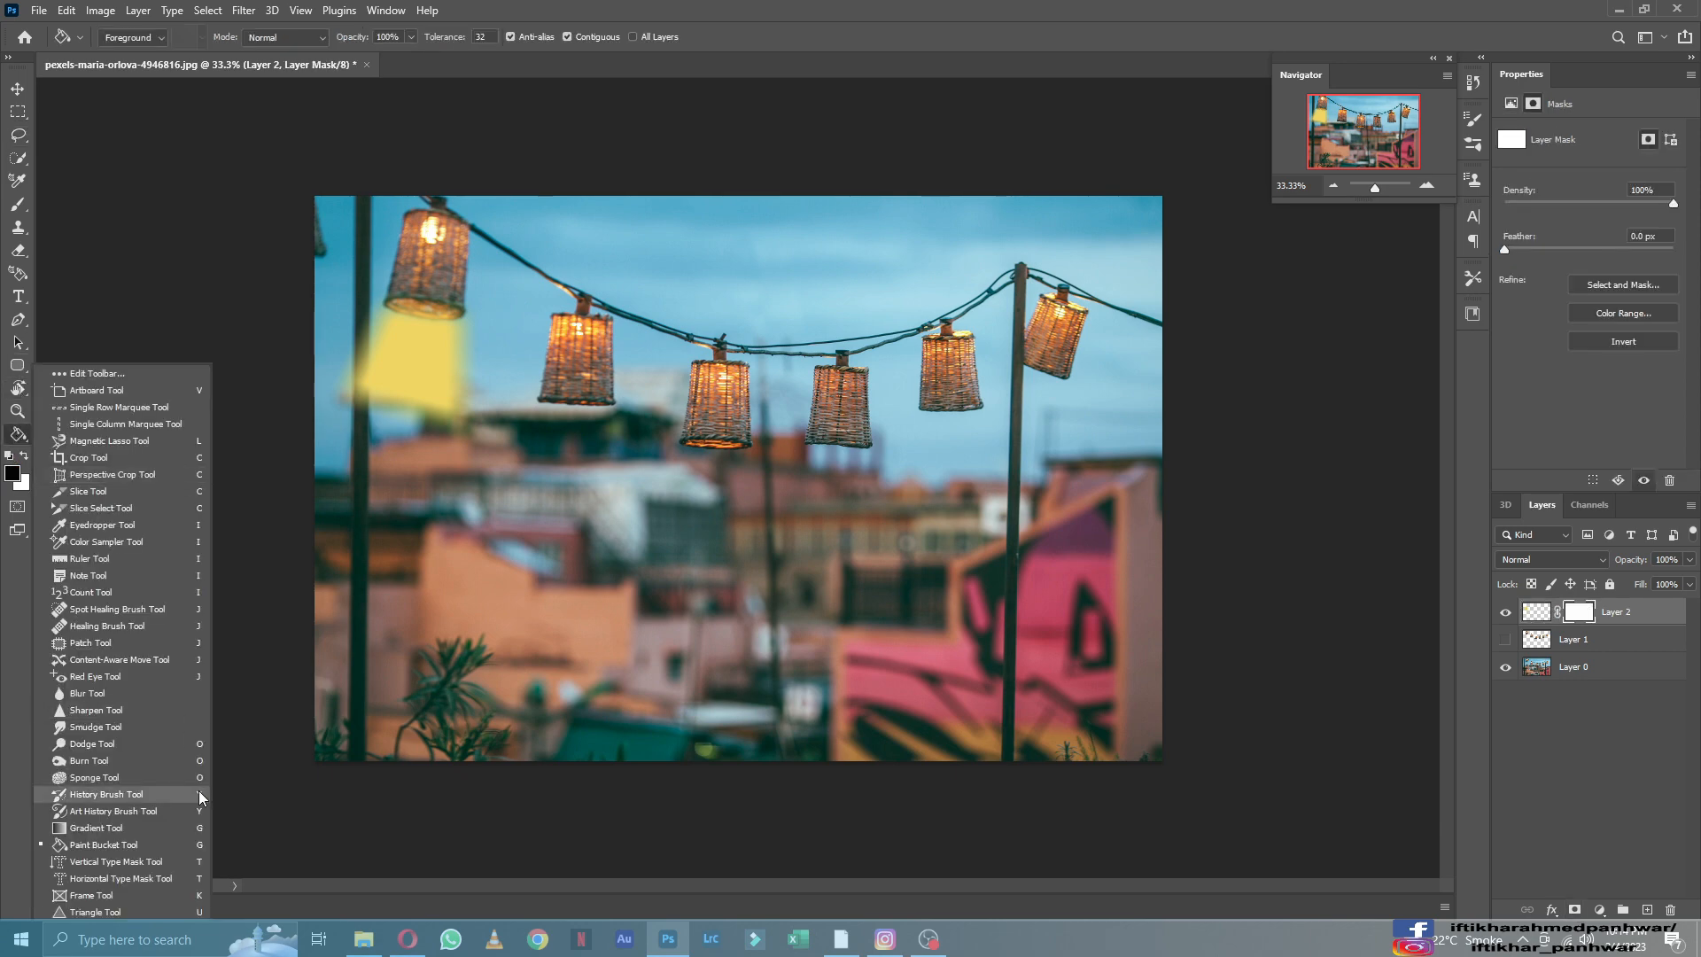
click(159, 830)
drag(389, 429, 443, 238)
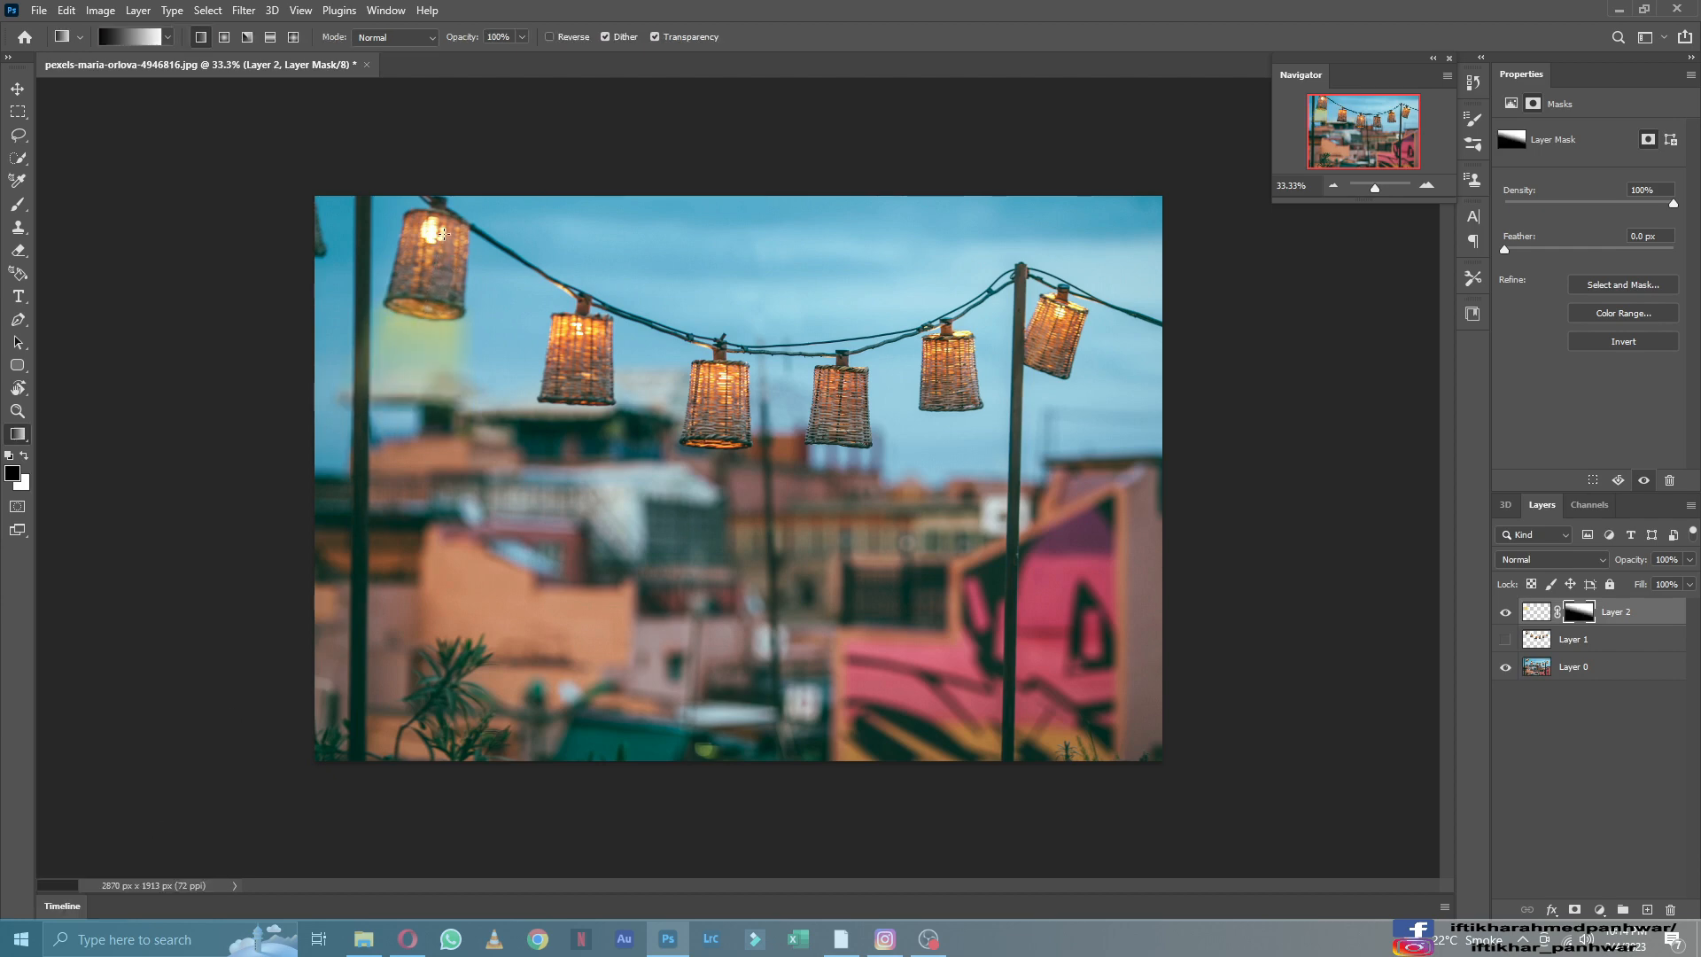
key(ctrl+z)
drag(399, 470, 424, 314)
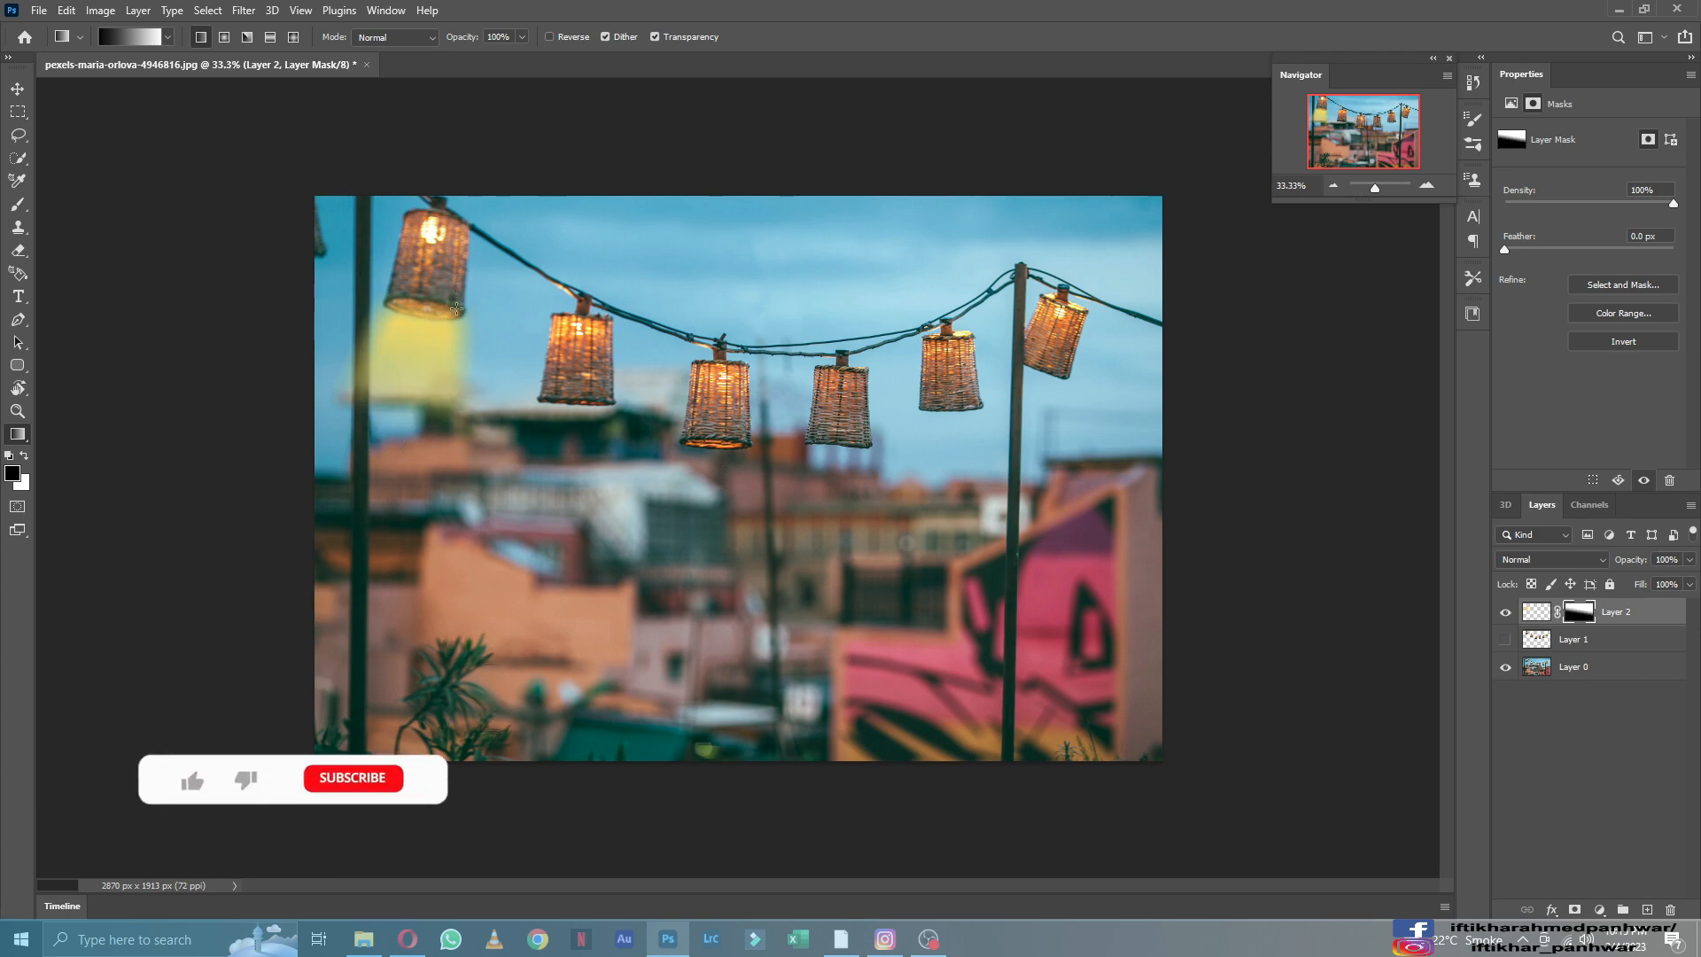
Enlarge the masked light beam under the leftmost lantern to about 114% with Free Transform.
click(17, 138)
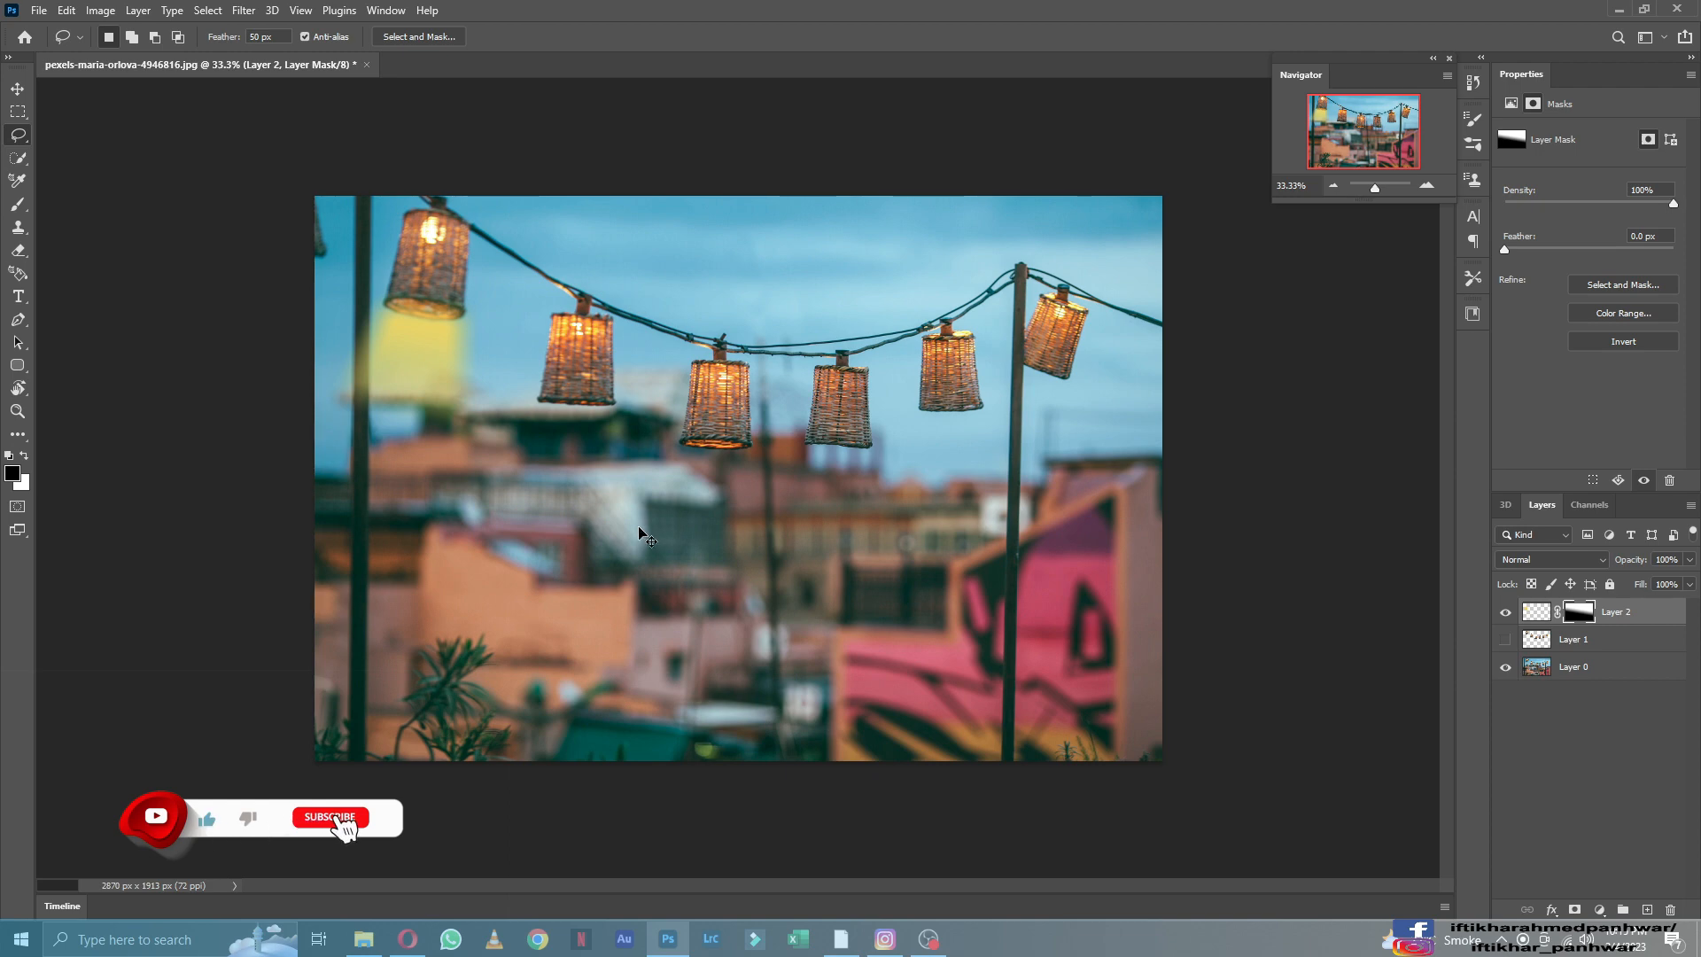
key(ctrl+t)
drag(406, 449, 394, 470)
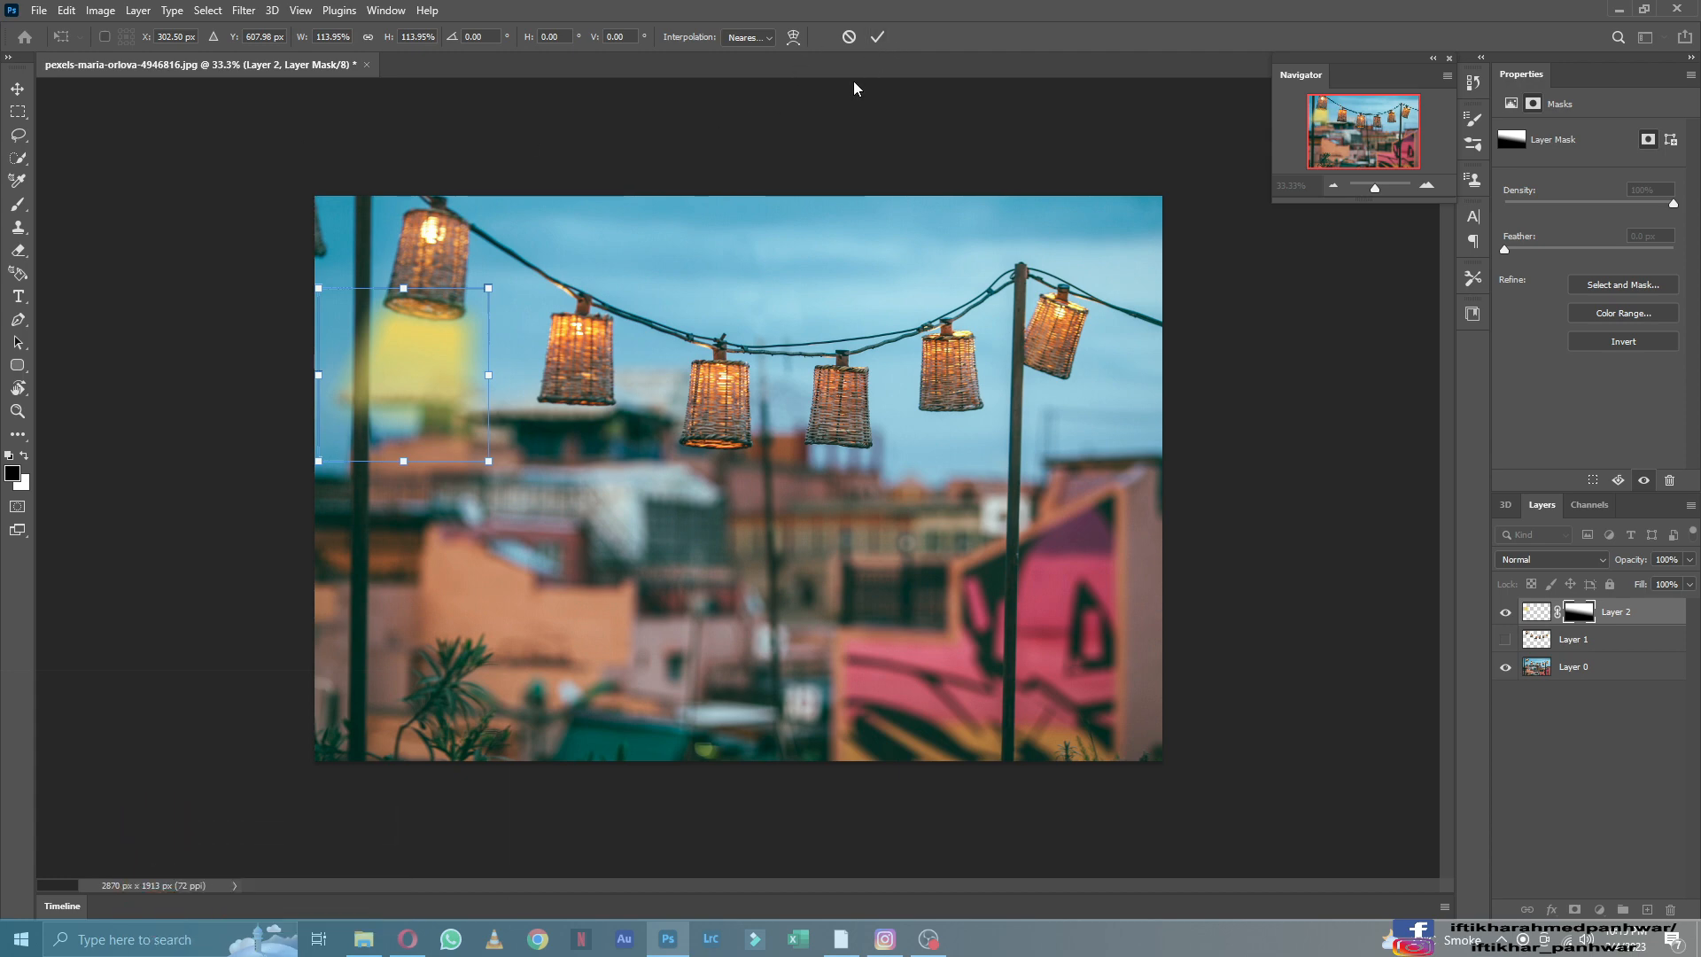
click(877, 36)
key(l)
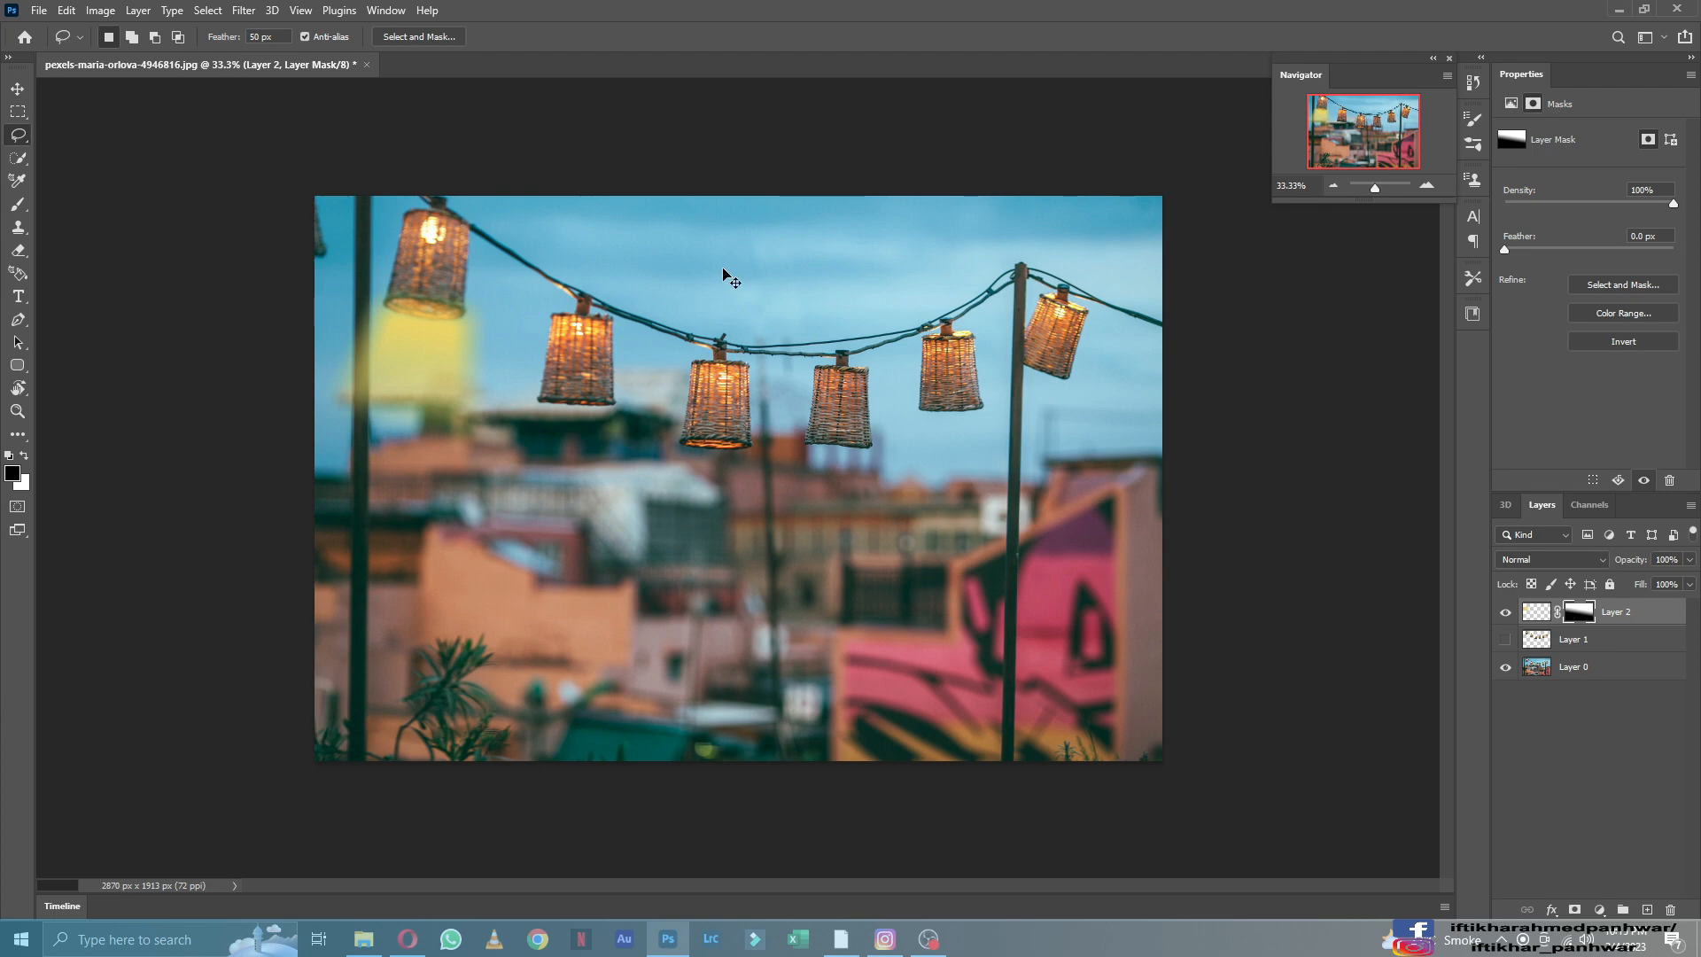
Duplicate the Layer 2 light beam and place copies under the second and third lanterns from the left.
click(1601, 673)
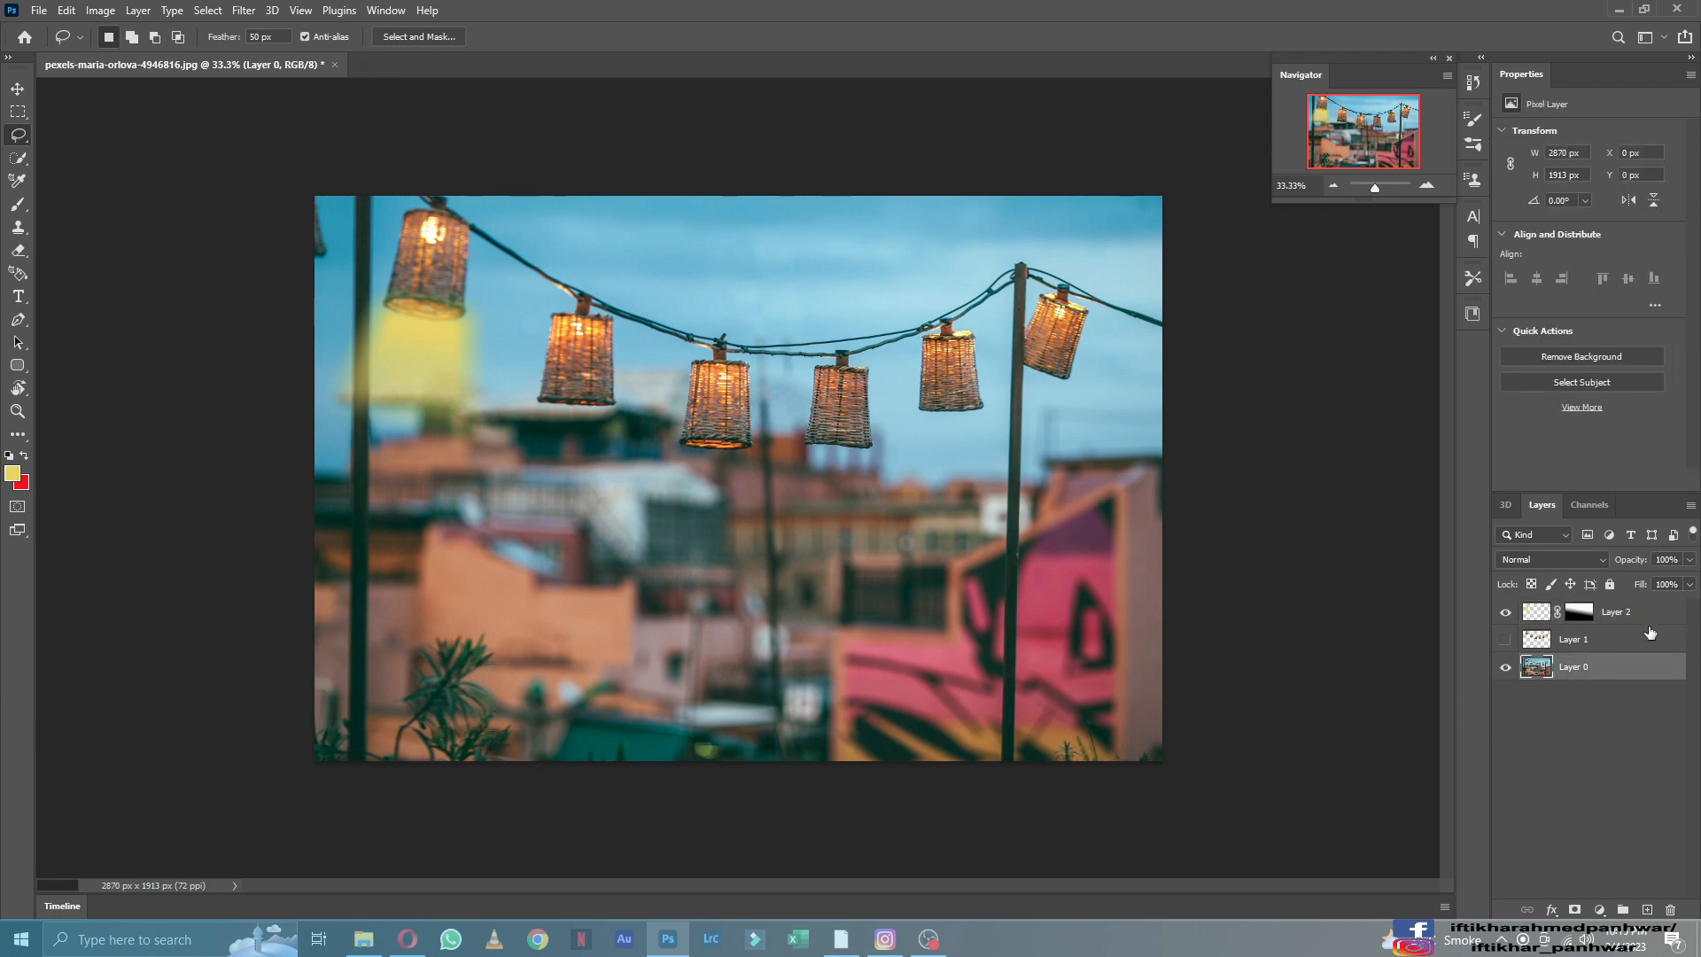
click(1663, 619)
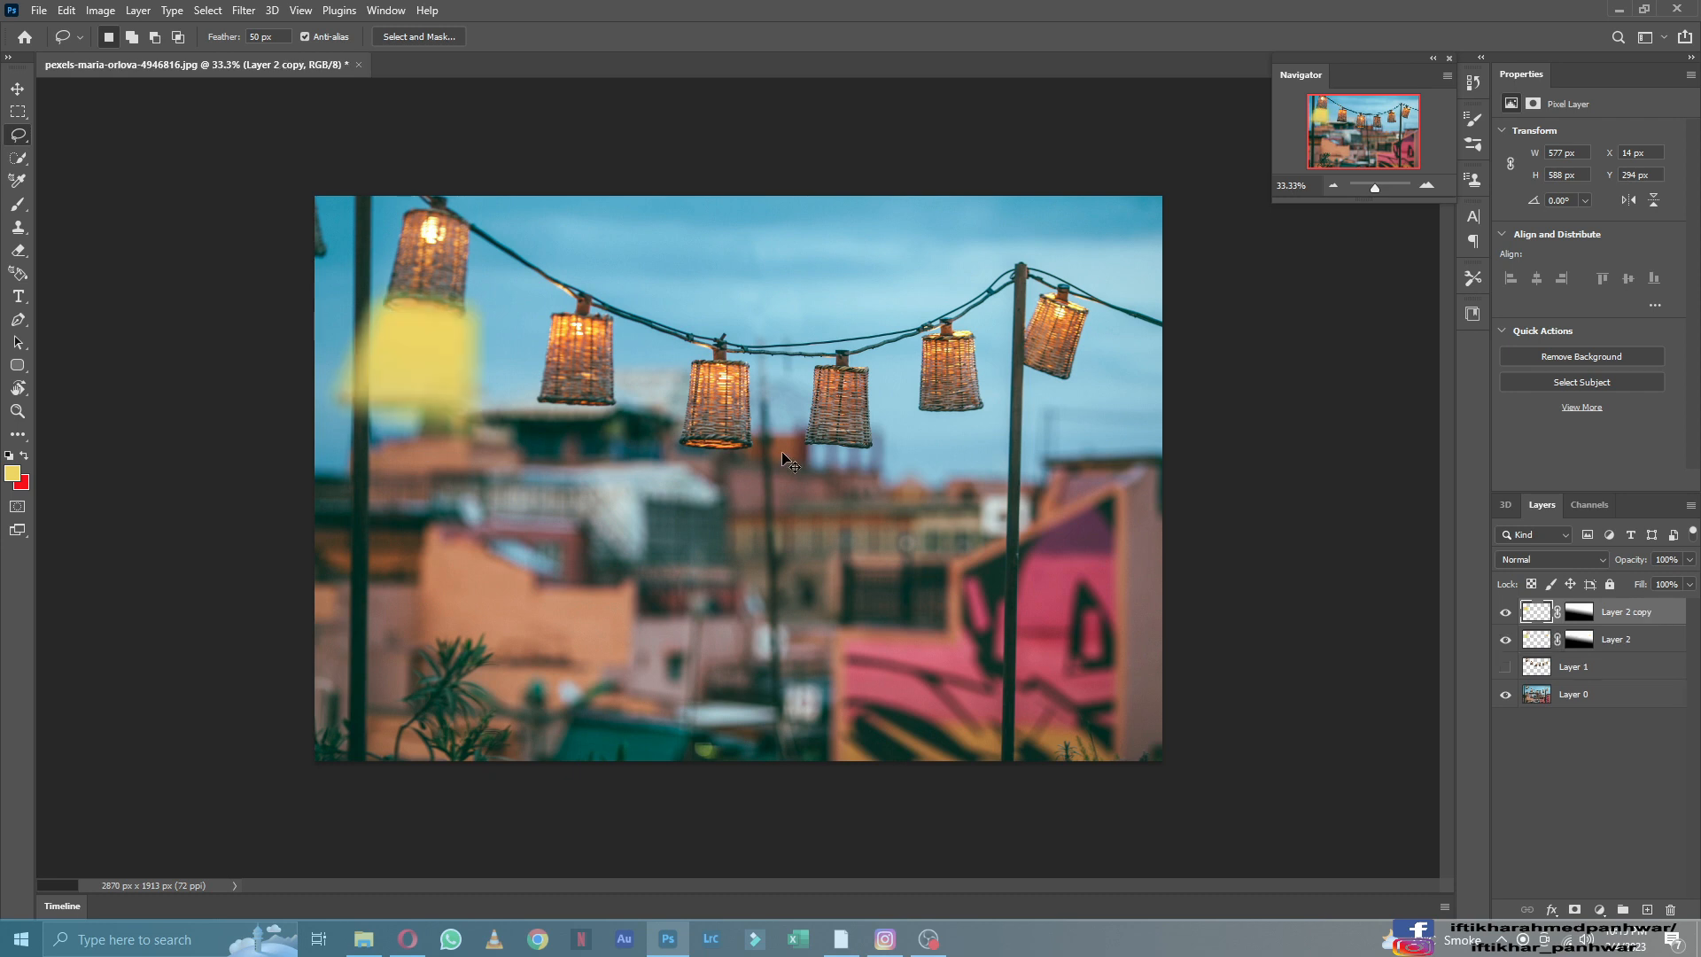
ctrl+alt+drag(445, 351, 737, 487)
key(ctrl+j)
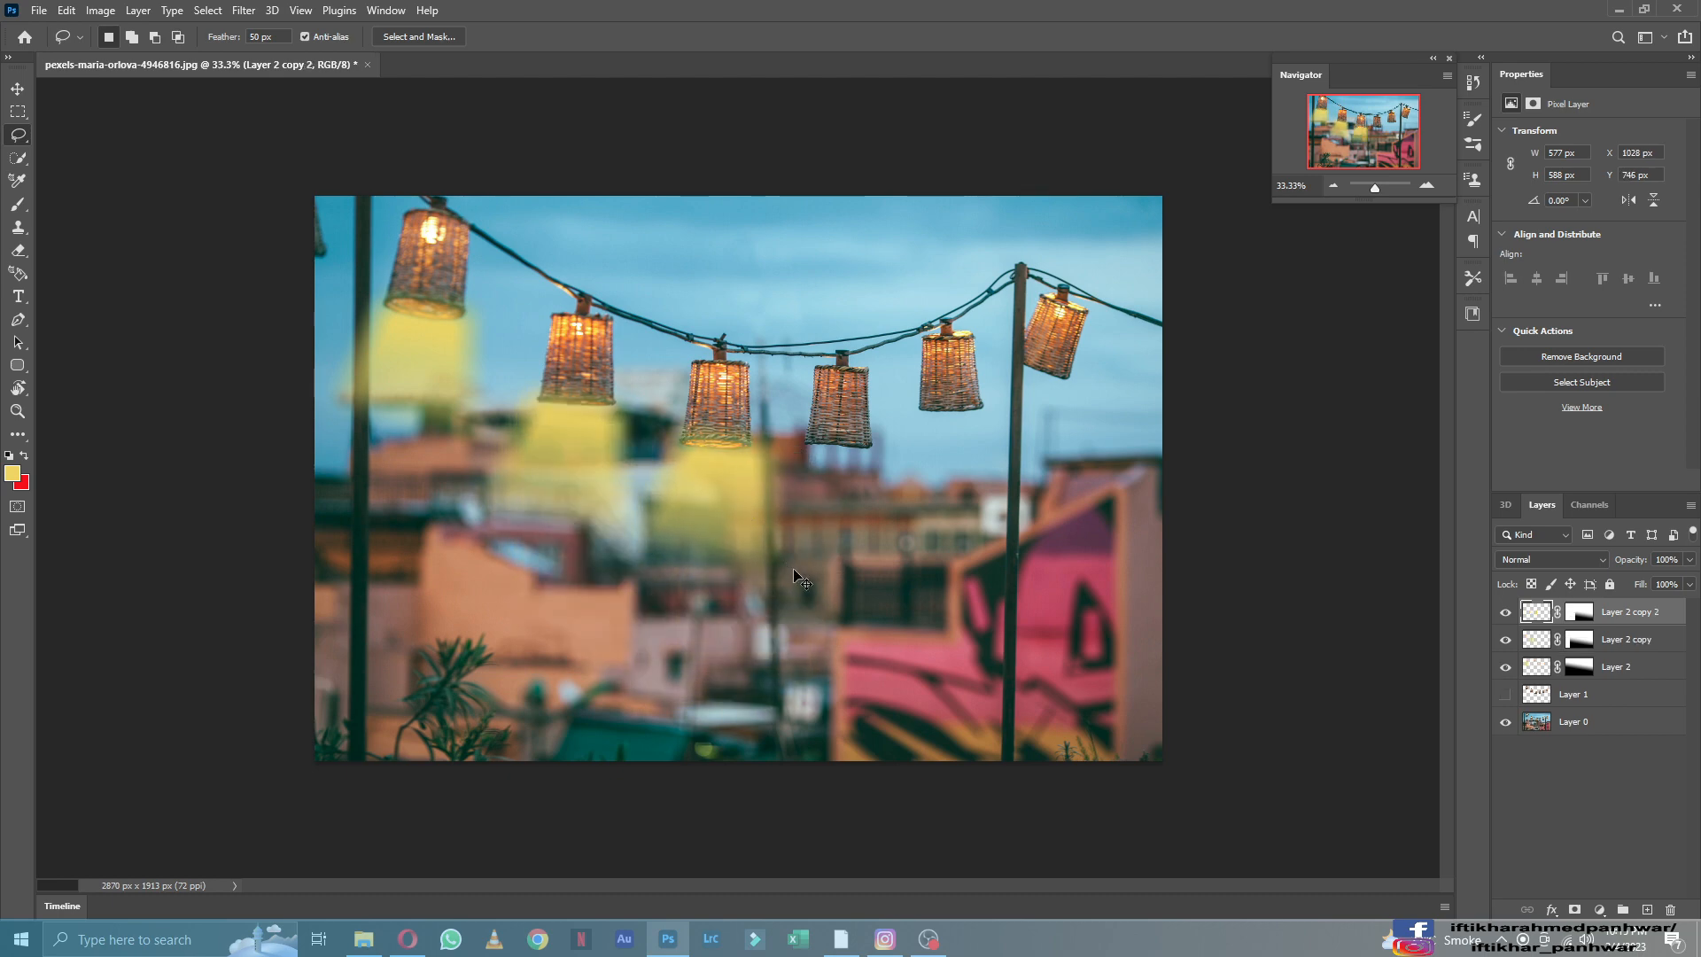
Fit the beam under the third lantern by rotating it -2.18° and scaling it to about 75% width and 101% height.
key(ctrl+t)
drag(796, 603, 812, 591)
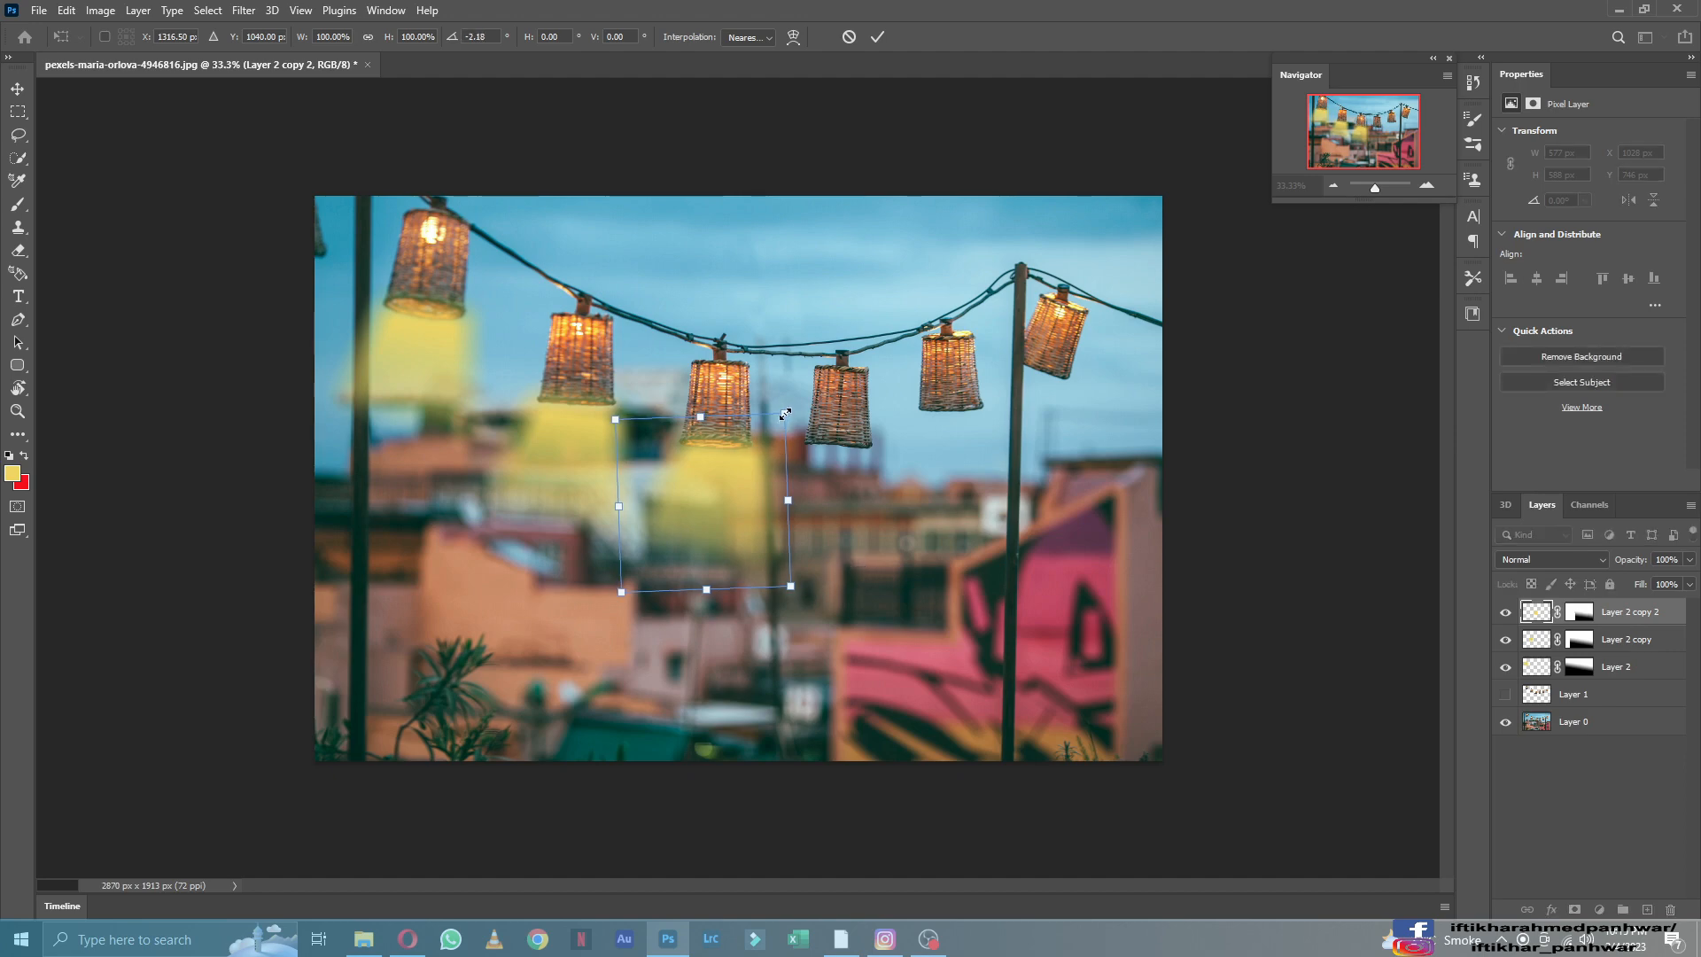
drag(785, 414, 778, 423)
drag(726, 476, 722, 475)
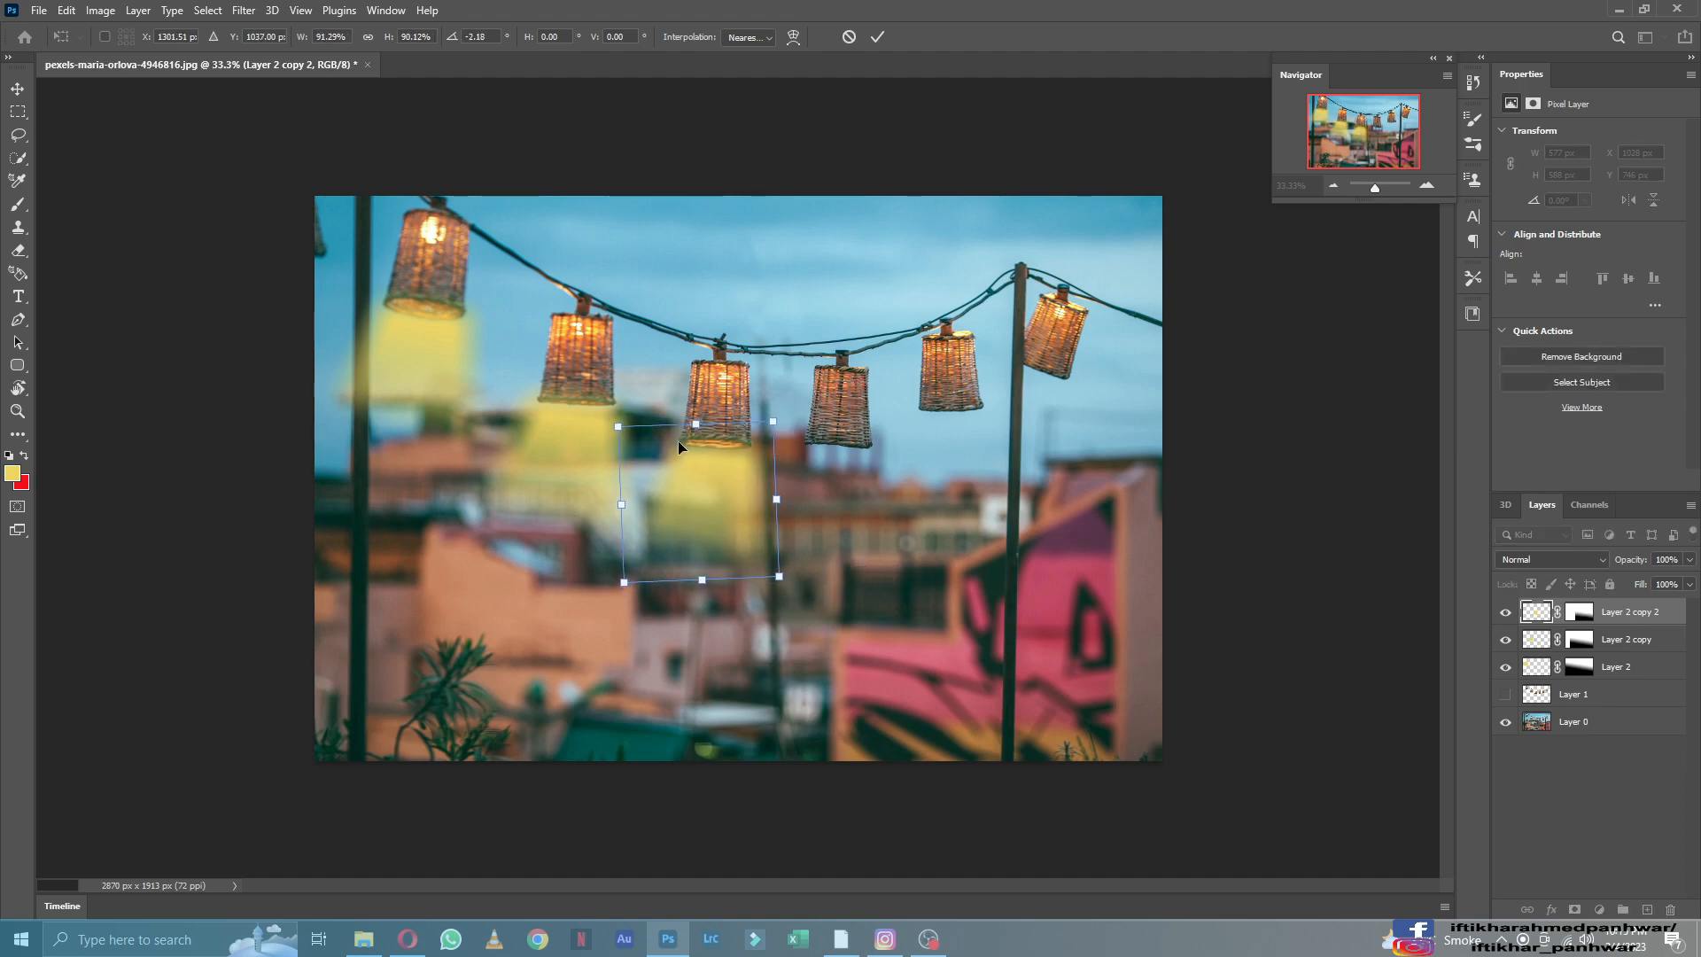
drag(614, 423, 701, 468)
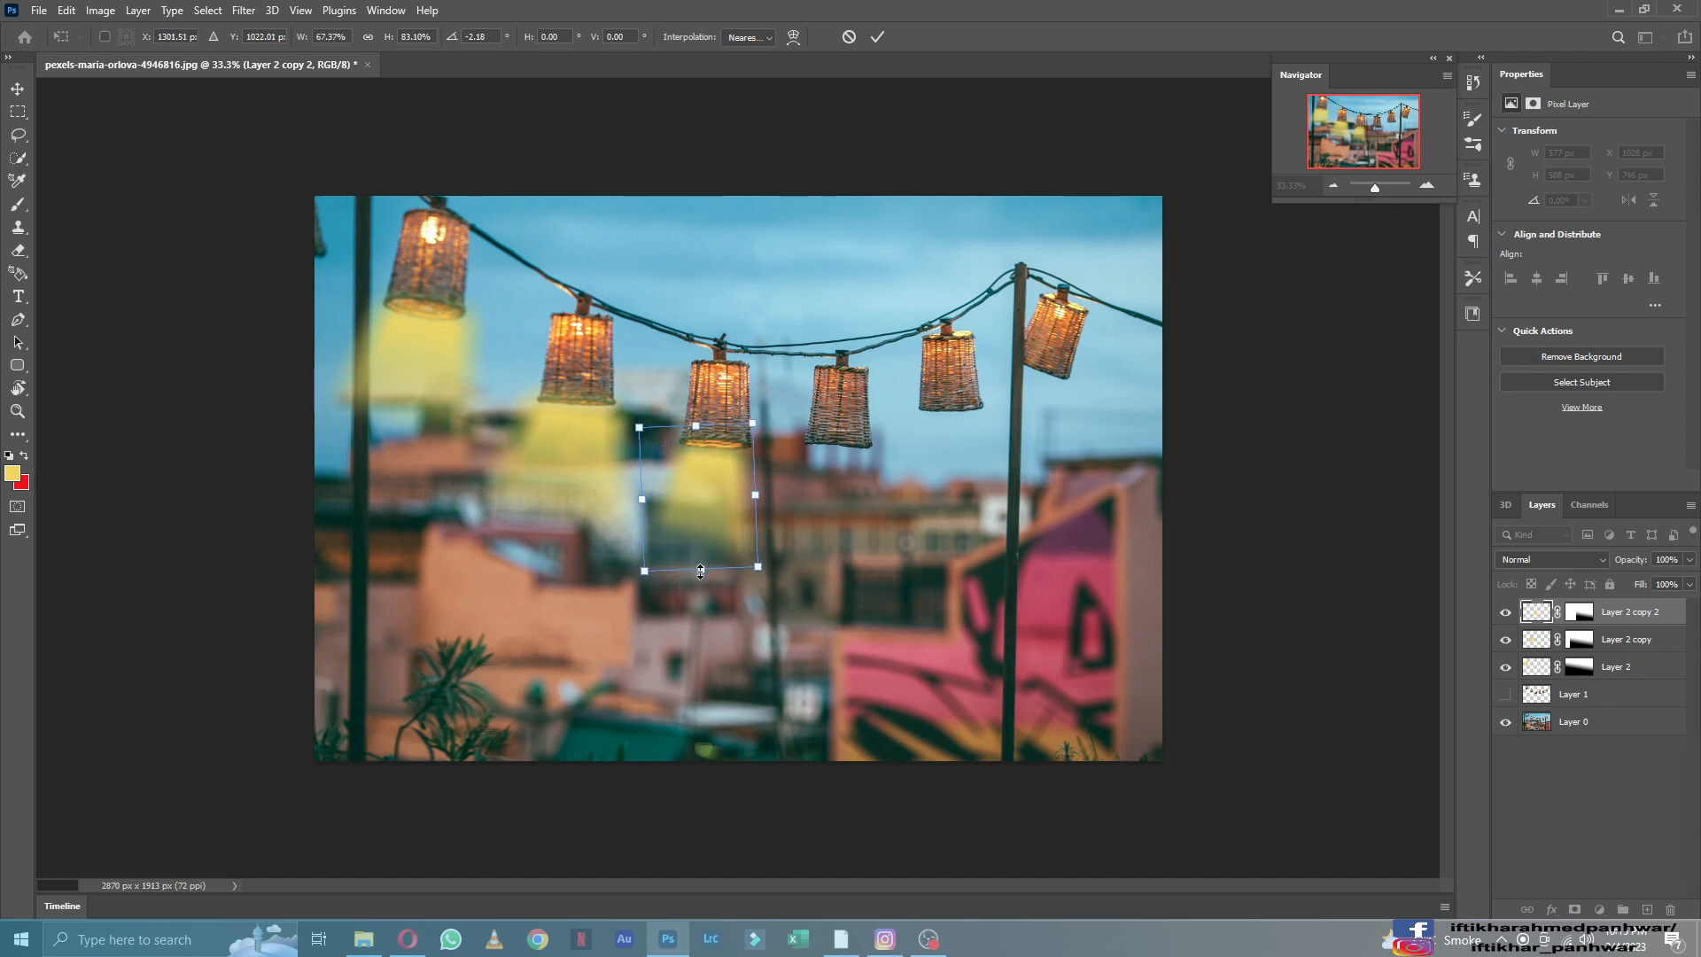
drag(701, 572, 702, 583)
drag(767, 509, 737, 493)
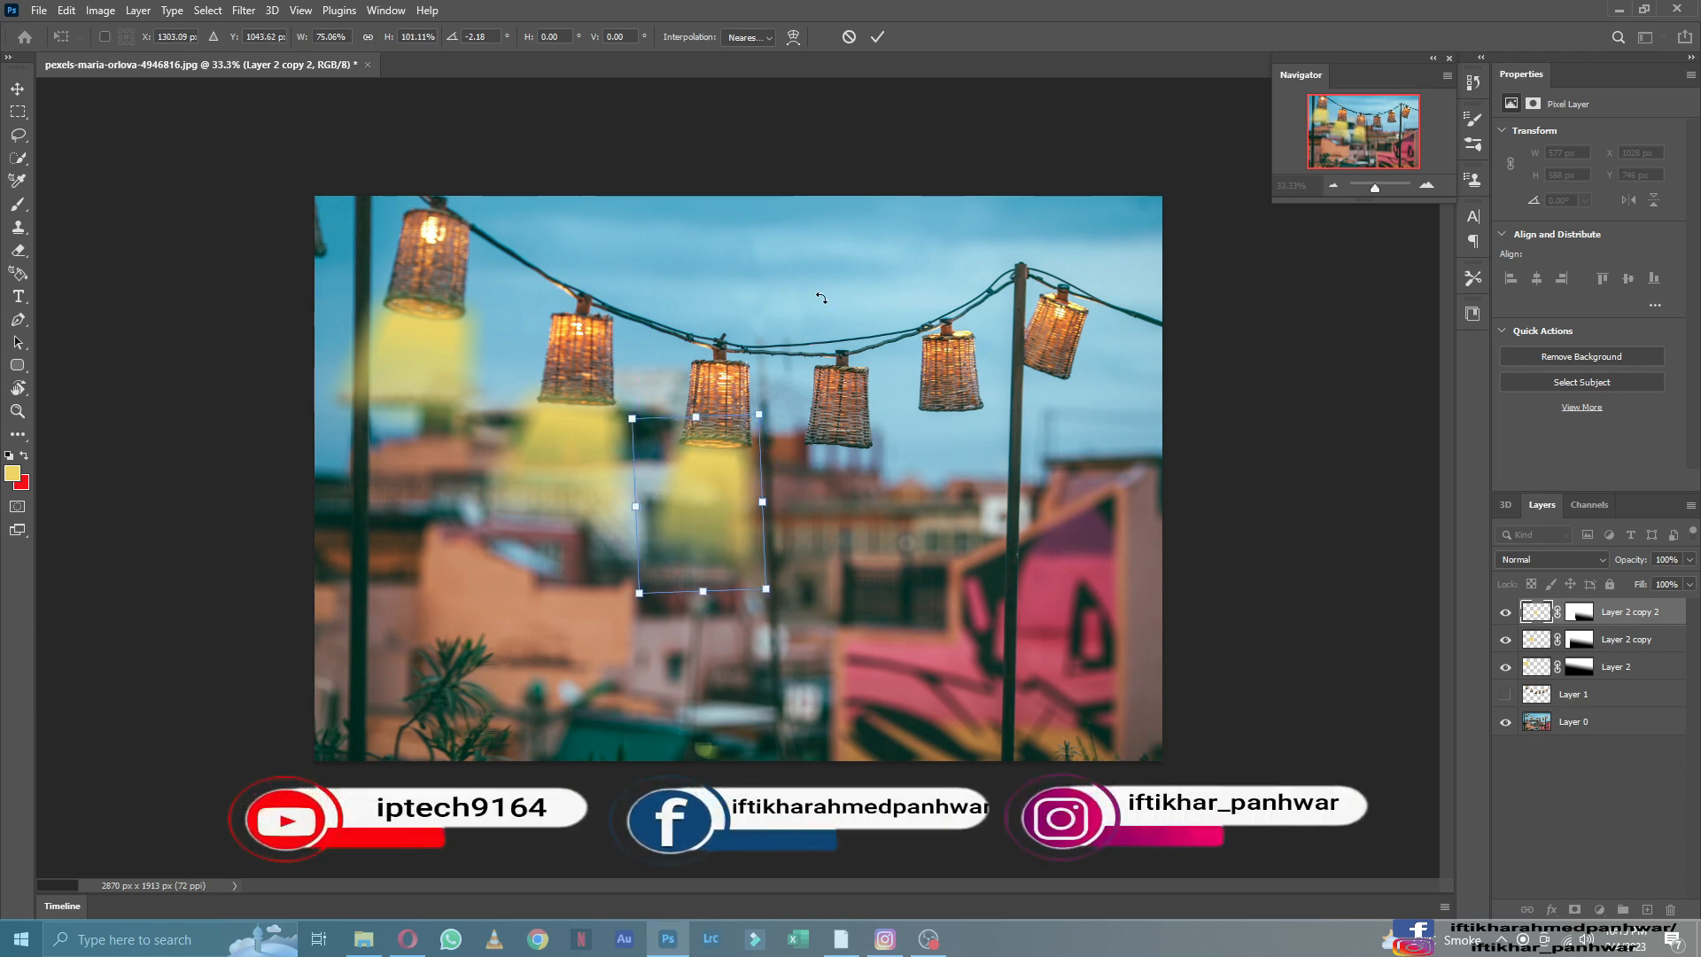
click(878, 37)
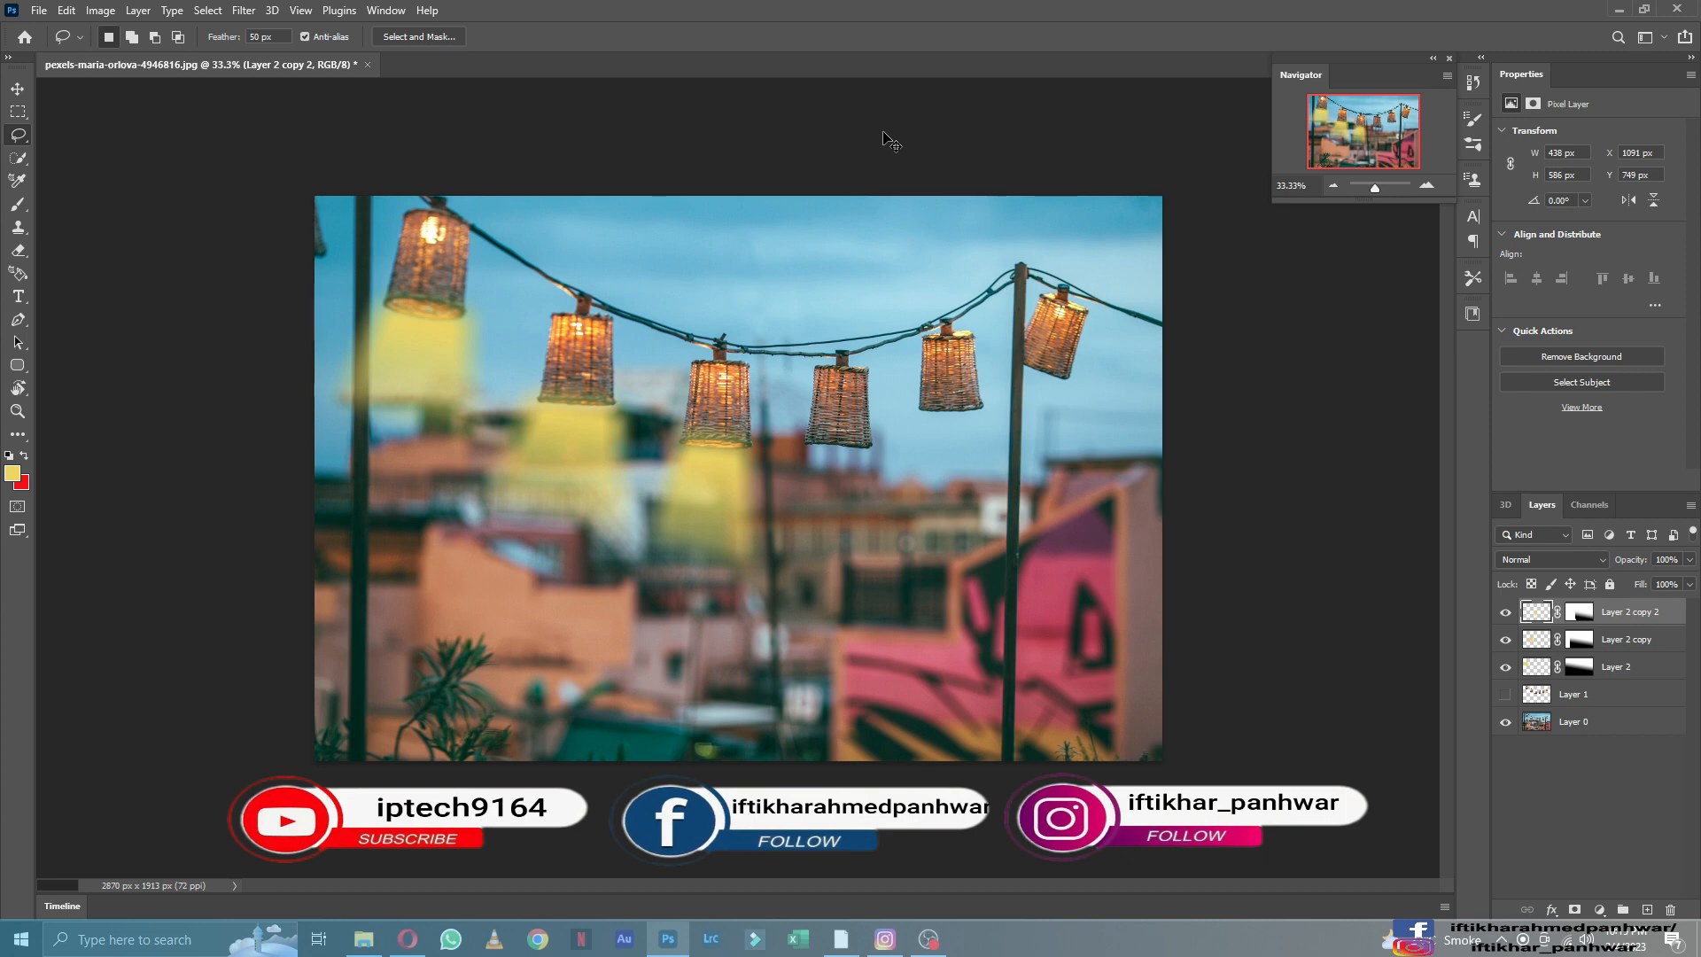
Place copies of the narrowed beam under the fourth and fifth lanterns, rotating the fifth lantern's beam -2.02° and scaling its height to about 95%.
drag(701, 469, 944, 444)
key(ctrl+j)
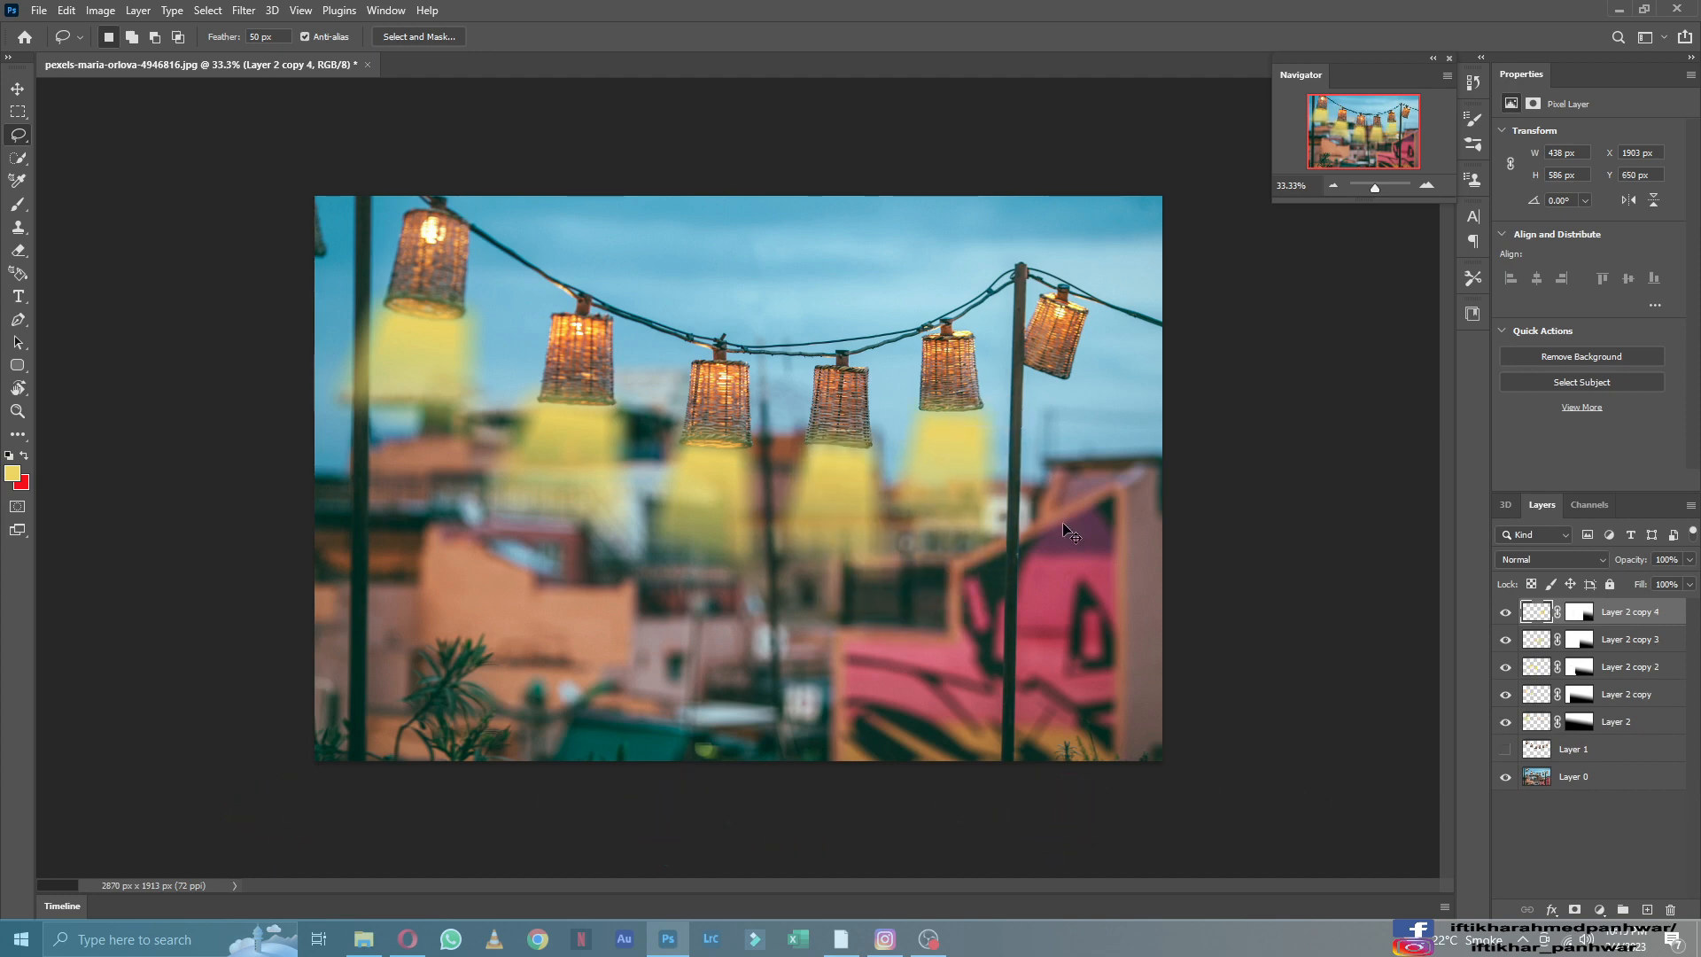
key(ctrl+t)
drag(1037, 582, 1042, 577)
drag(967, 494, 968, 491)
drag(943, 381, 938, 440)
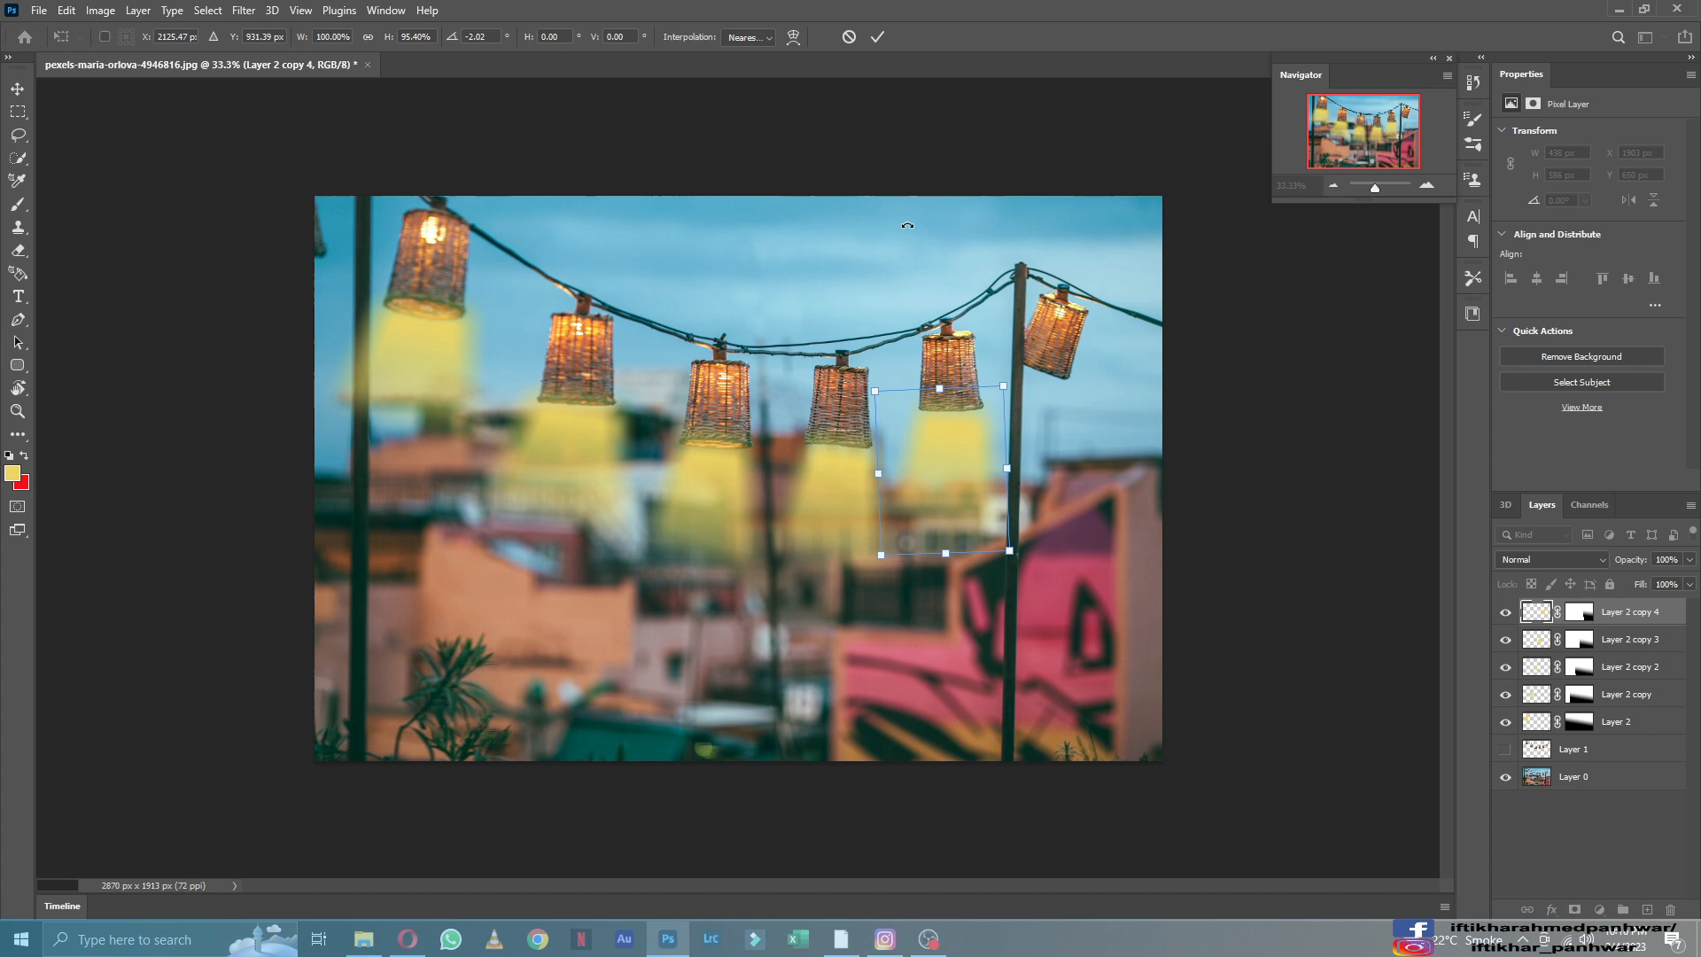
click(877, 36)
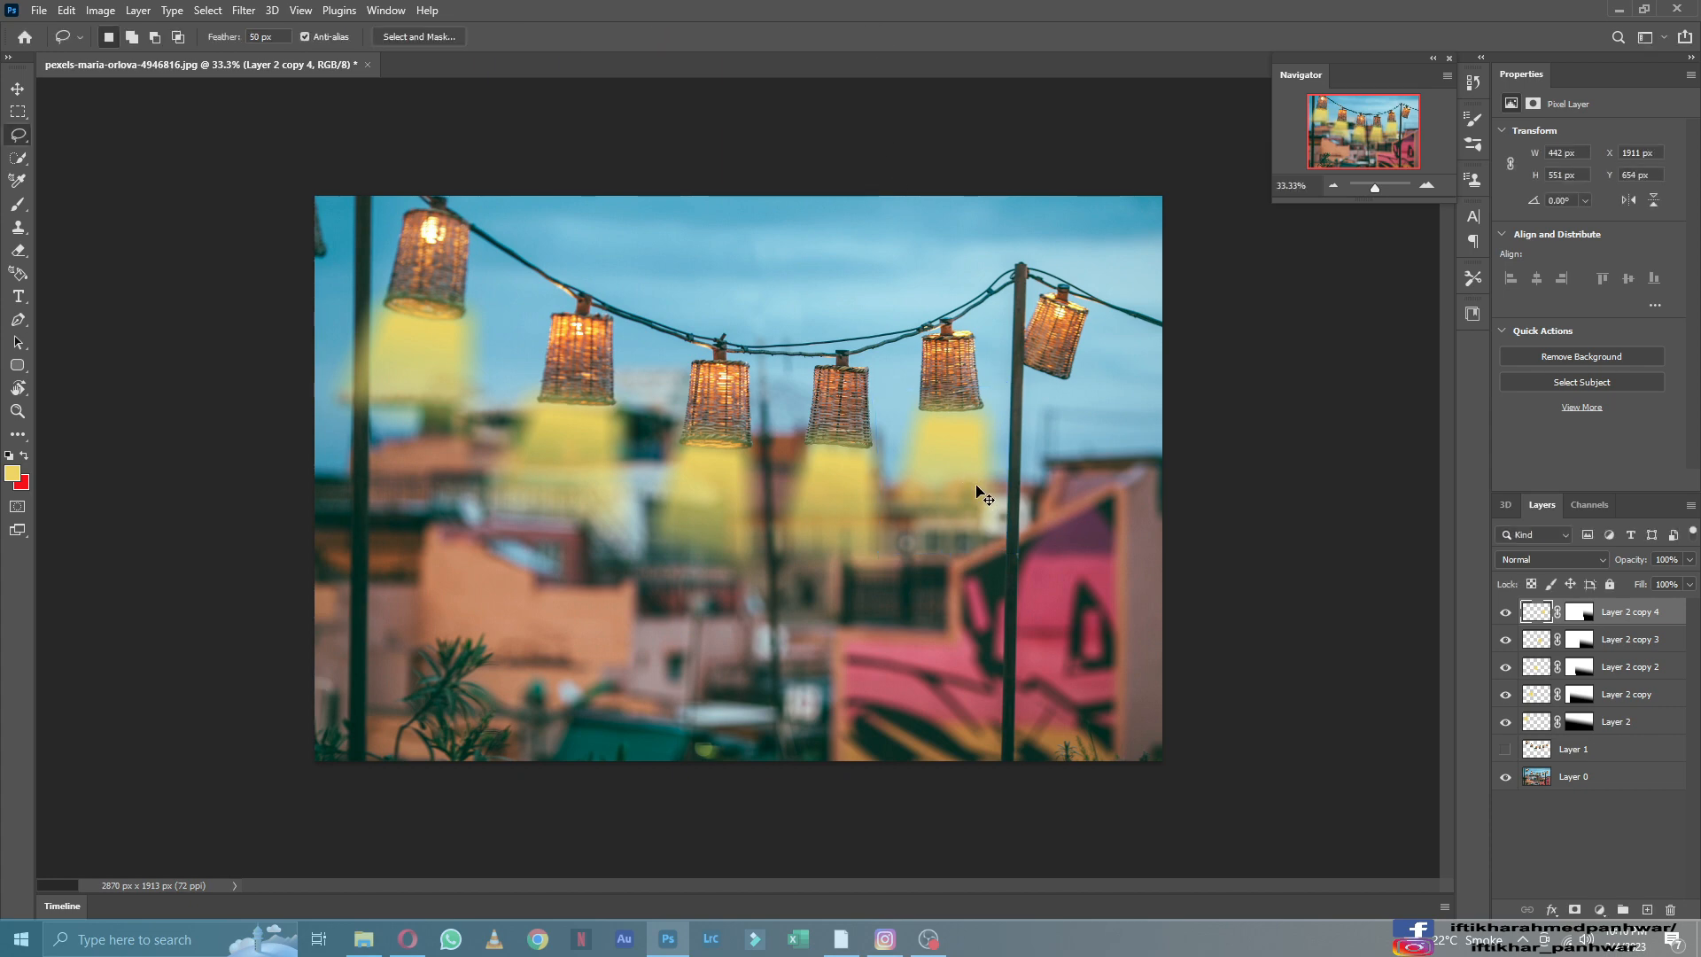
Place a copy of the beam under the rightmost lantern, rotated 22.87° and scaled to about 94% in width and height.
drag(962, 468, 1056, 431)
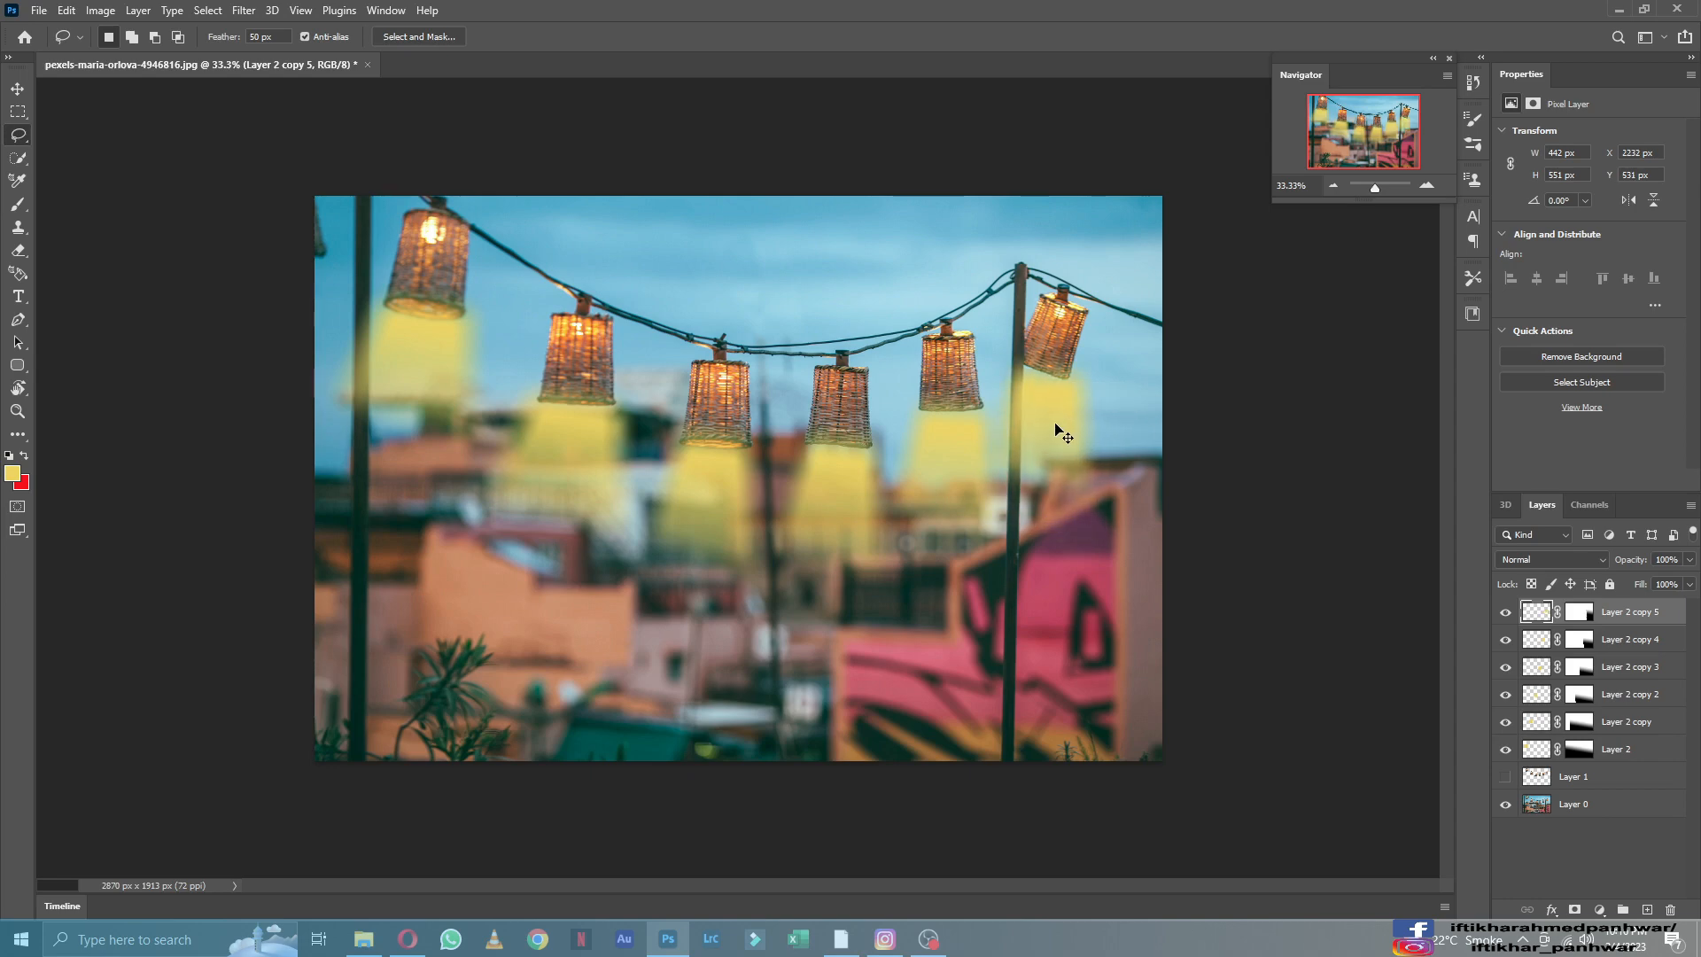
key(ctrl+t)
drag(1124, 525, 1079, 533)
drag(1063, 442, 1047, 429)
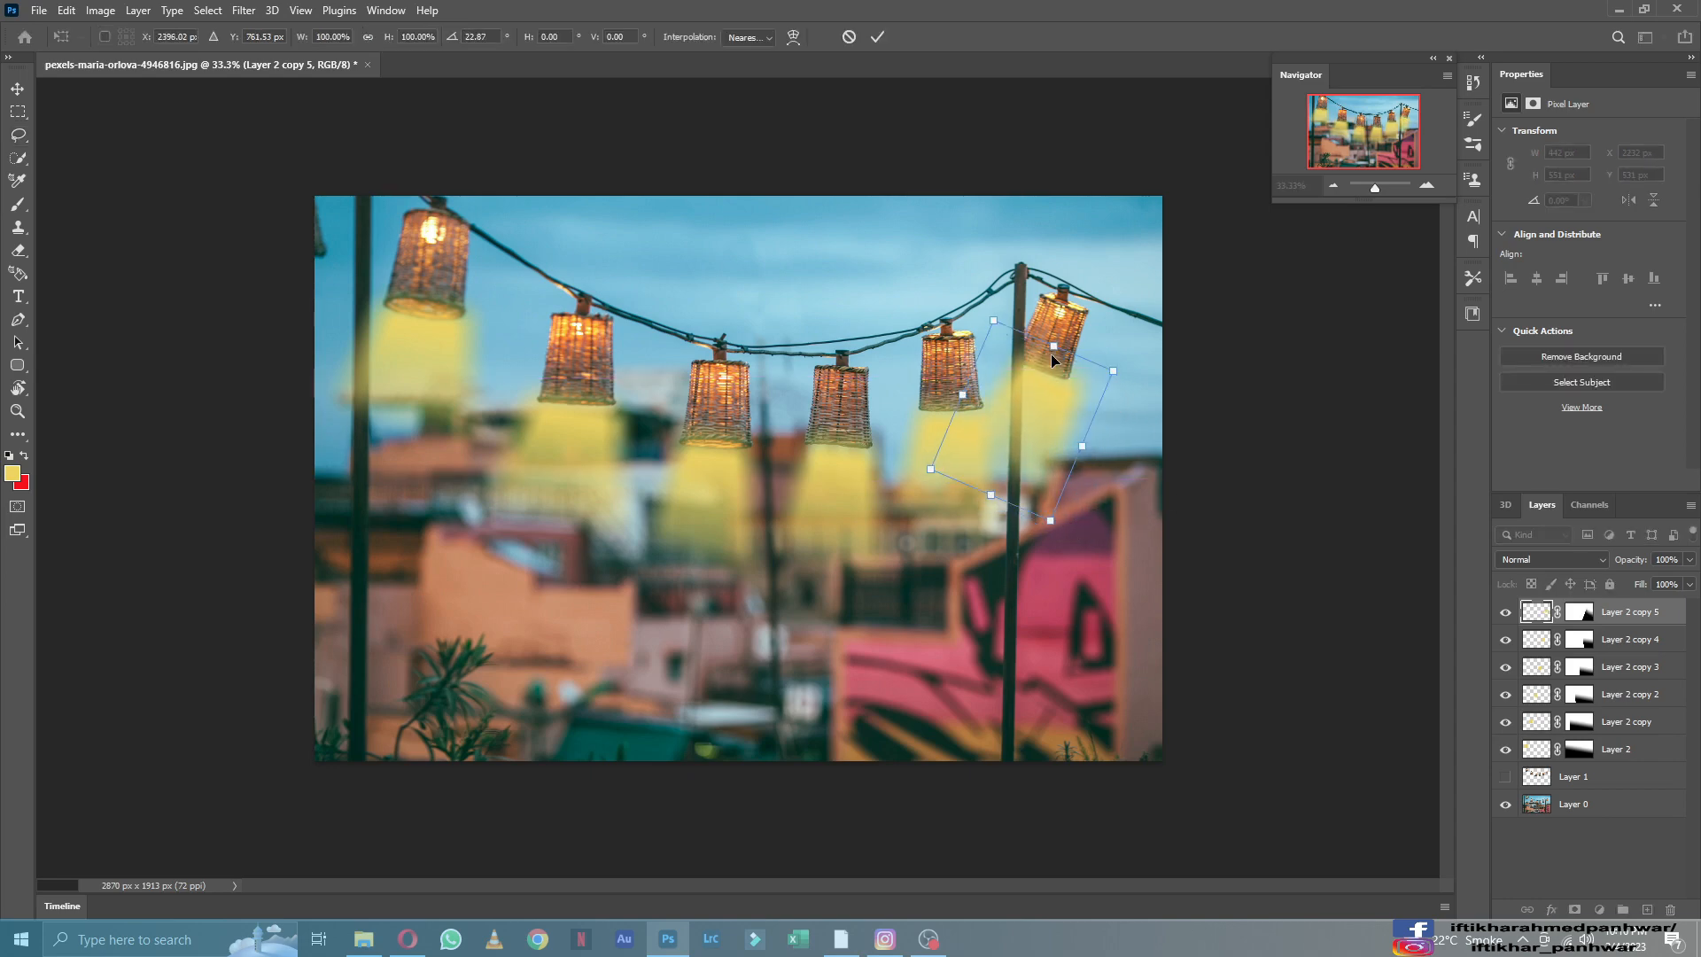
mouse_move(1053, 345)
mouse_down()
mouse_move(1041, 381)
mouse_move(1046, 352)
mouse_up()
drag(1082, 444, 1073, 442)
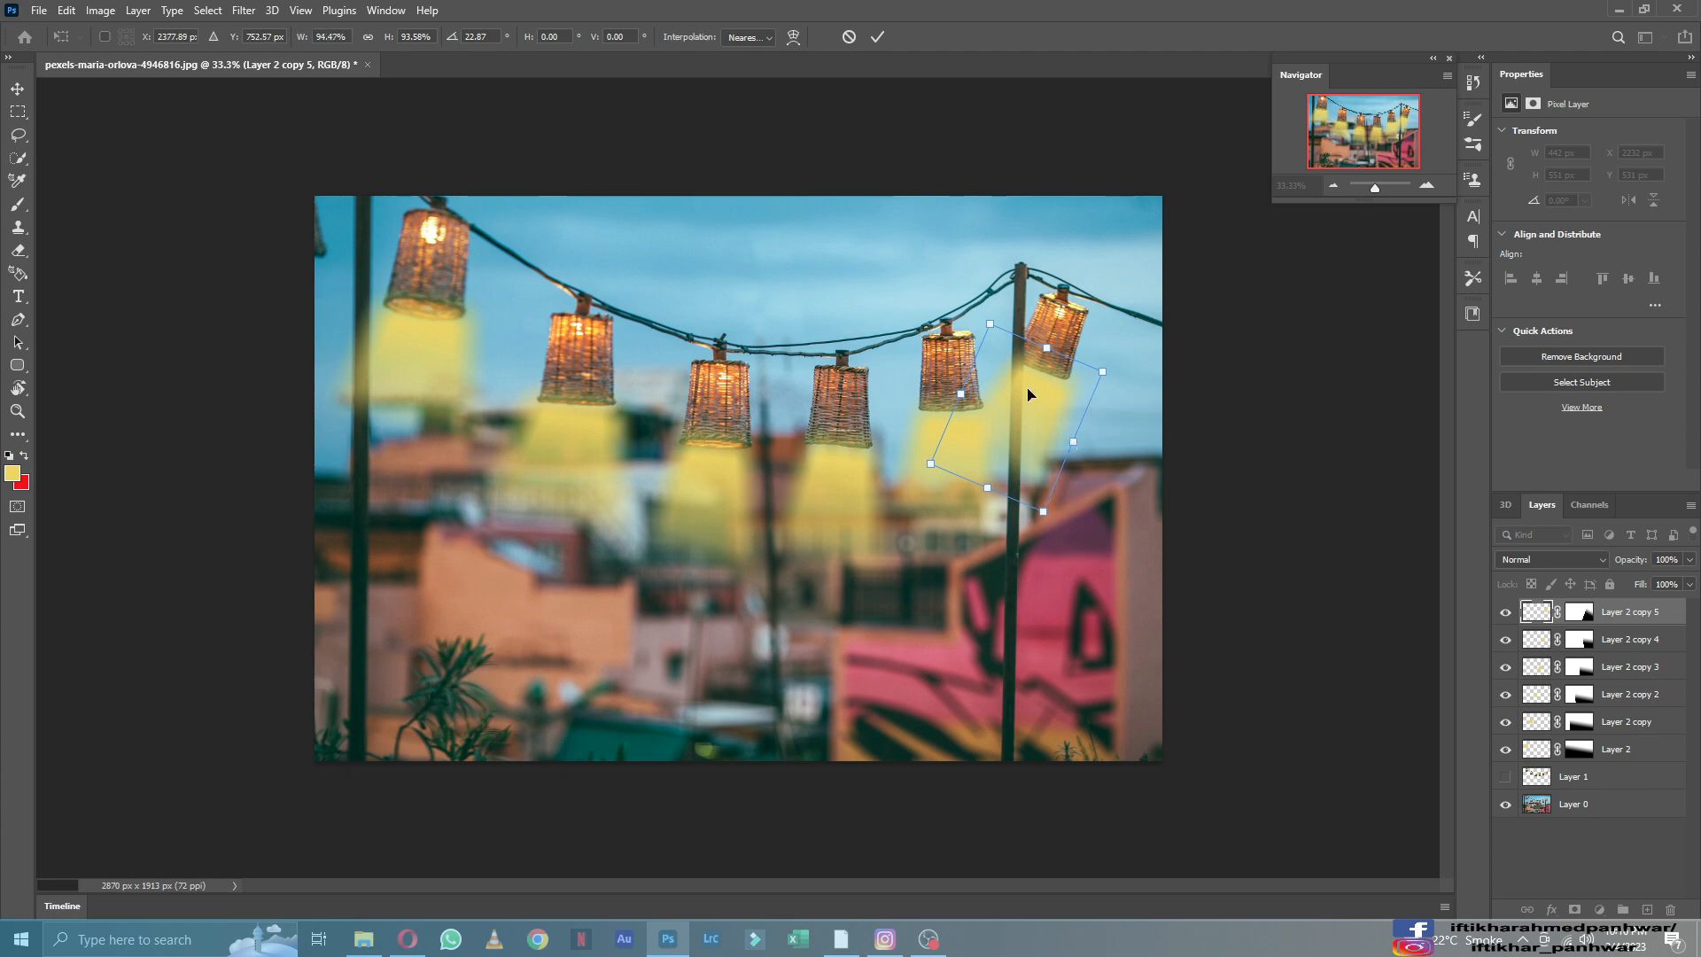
click(878, 38)
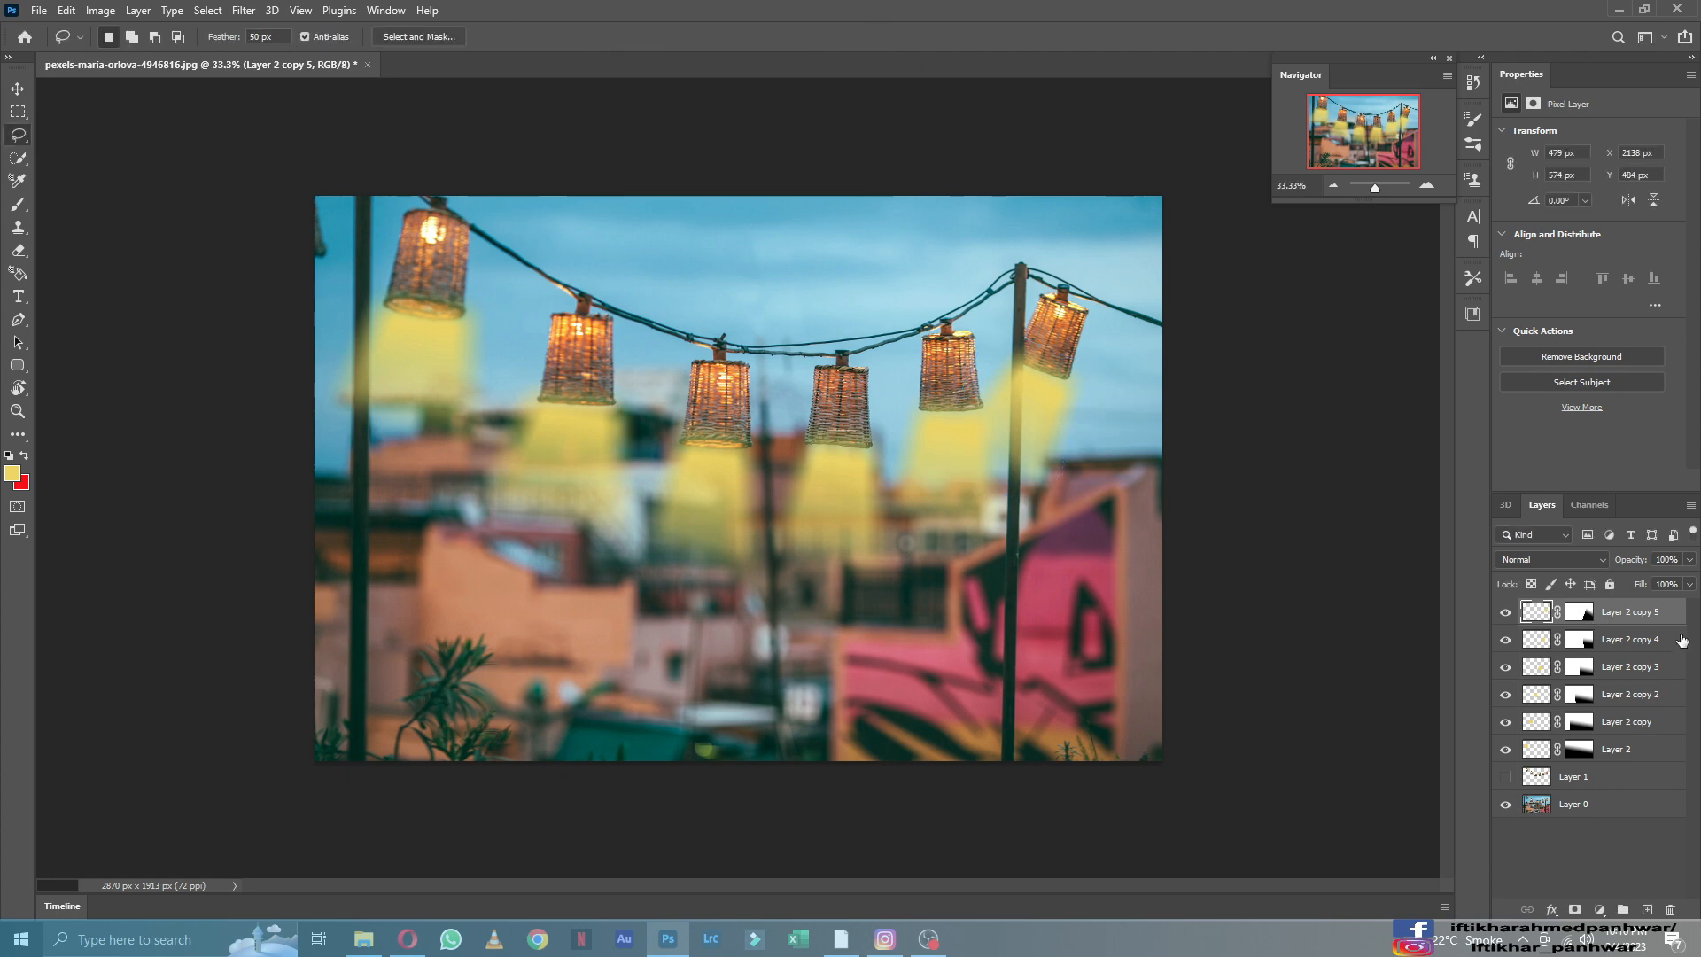
Group the six light beam layers, from Layer 2 through Layer 2 copy 5.
ctrl+click(1666, 640)
ctrl+click(1654, 666)
ctrl+click(1646, 697)
ctrl+click(1647, 723)
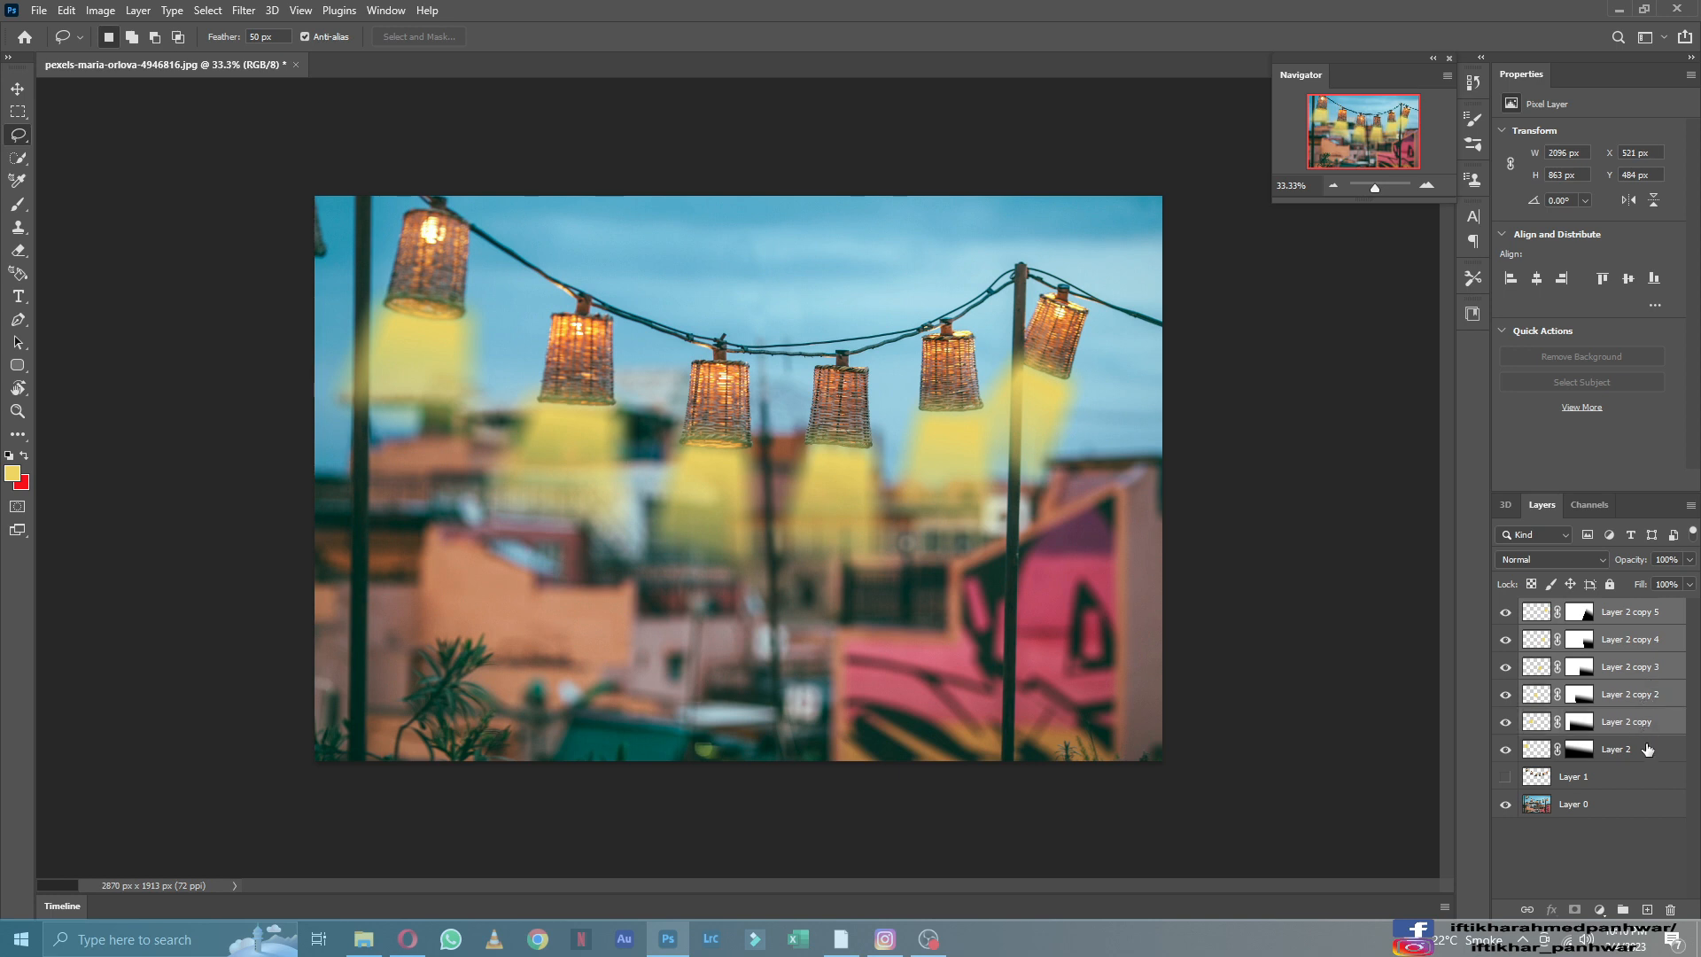
ctrl+click(1648, 750)
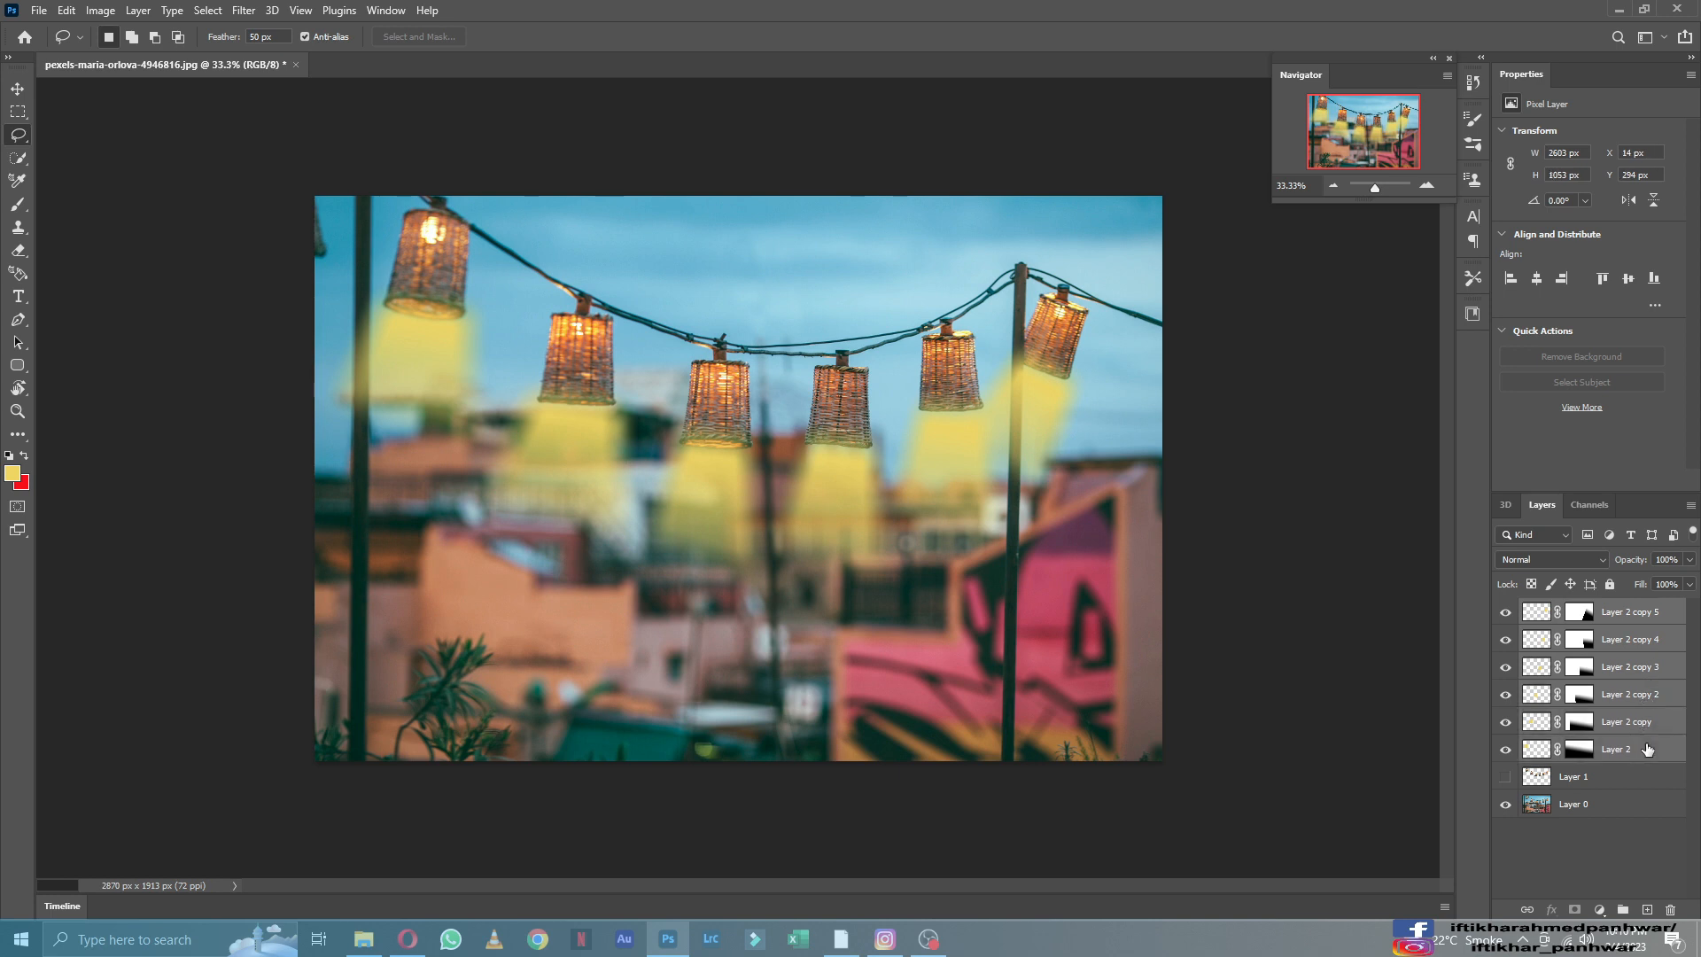
click(1625, 908)
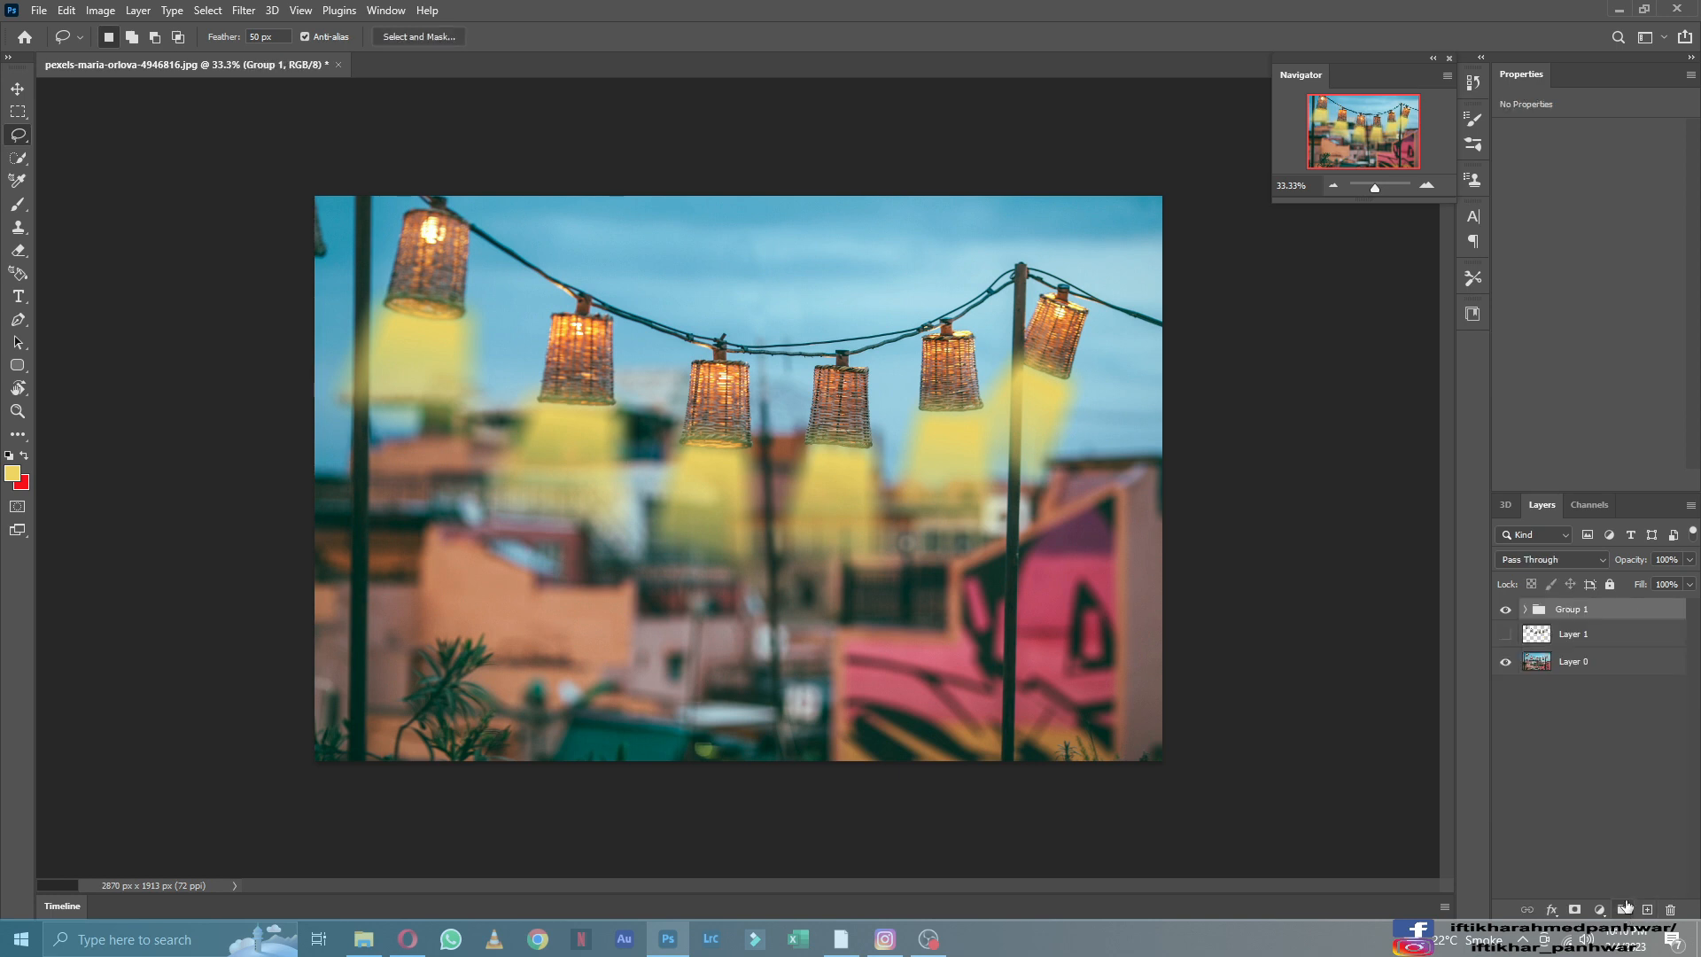
Add a Color Lookup adjustment directly above Layer 0 using the Moonlight.3DL 3DLUT file.
click(1647, 666)
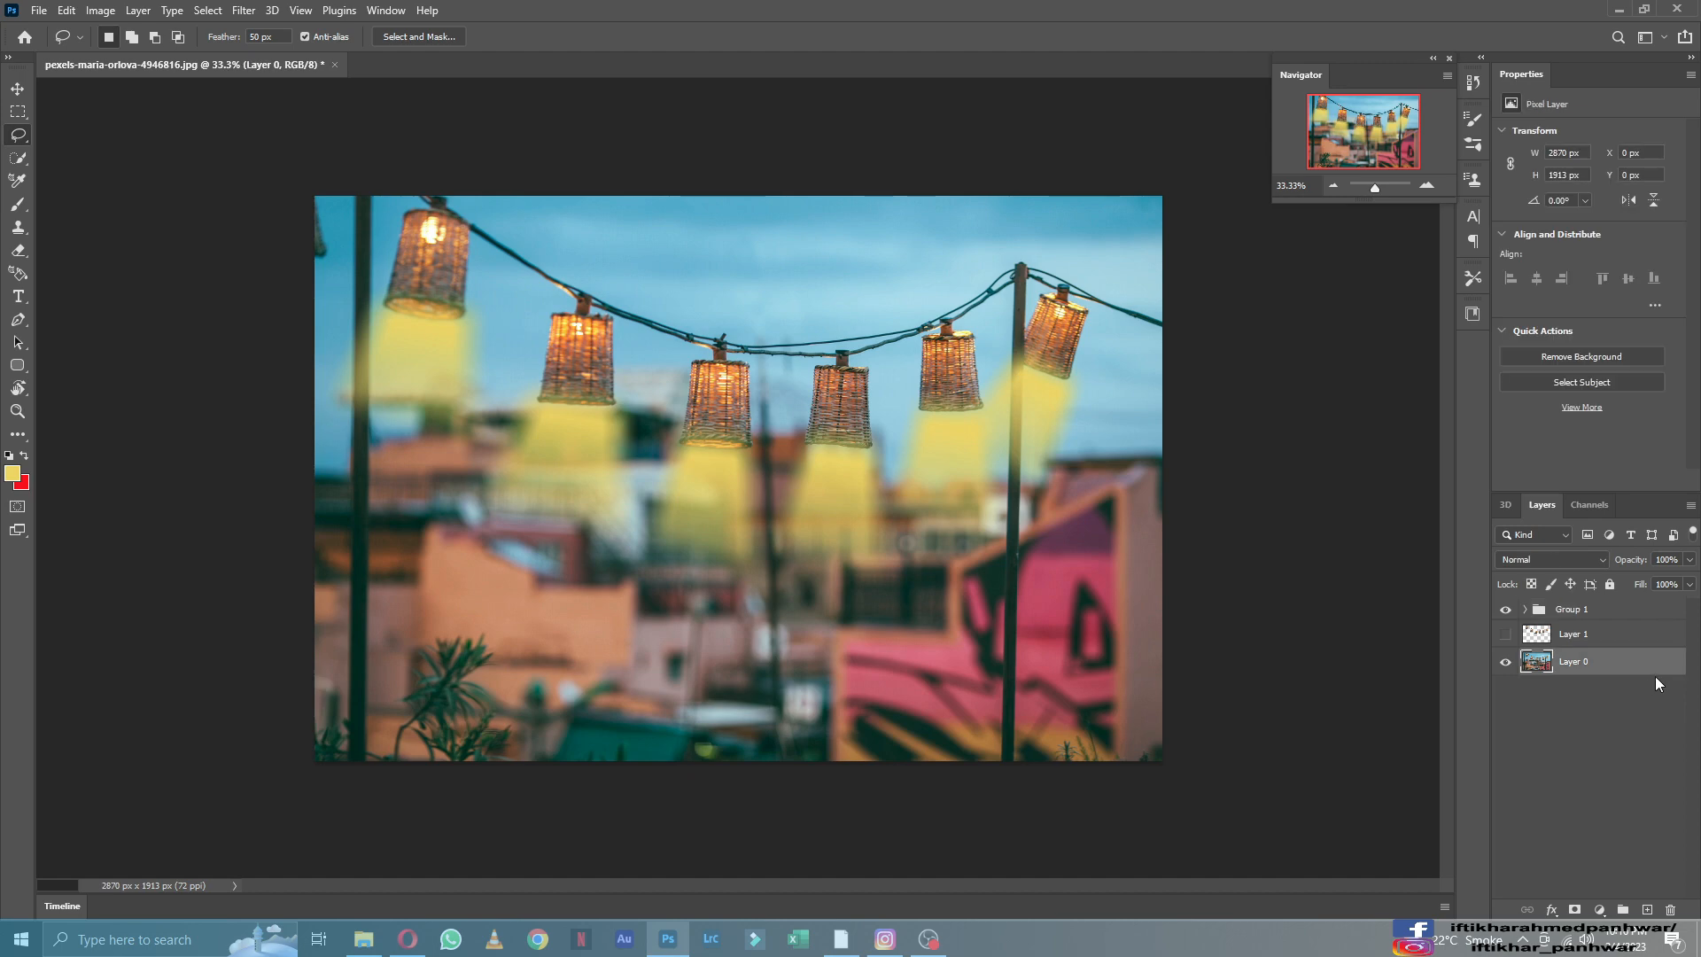
click(1599, 912)
click(1630, 842)
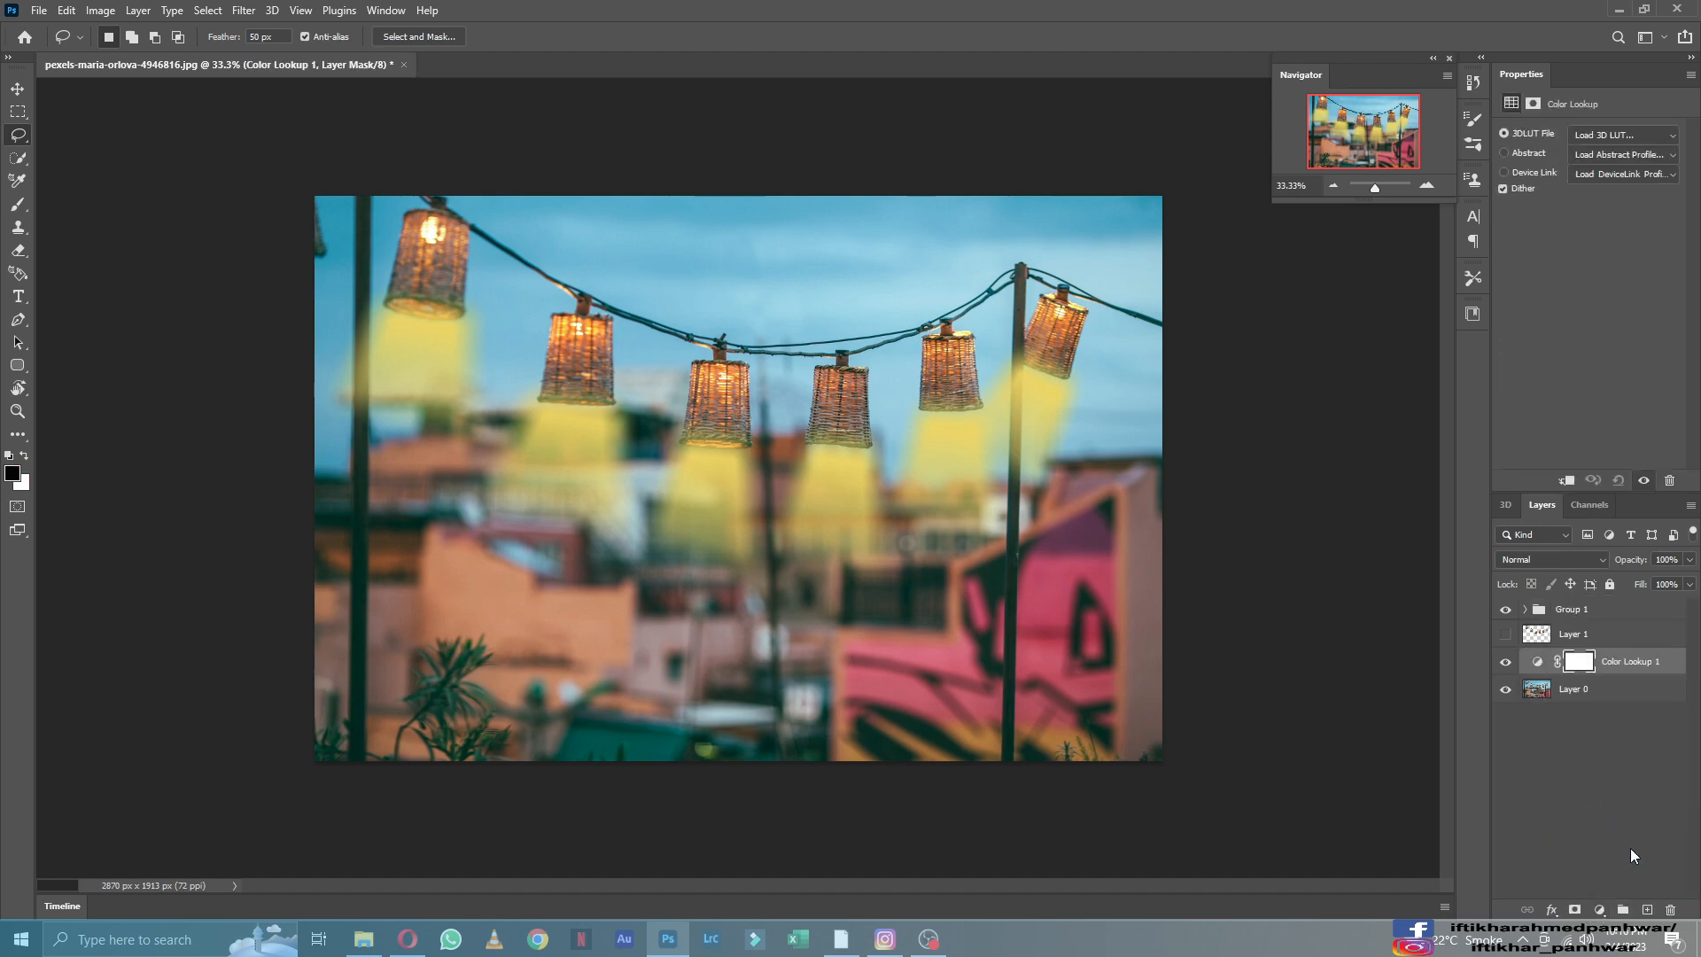
click(1654, 133)
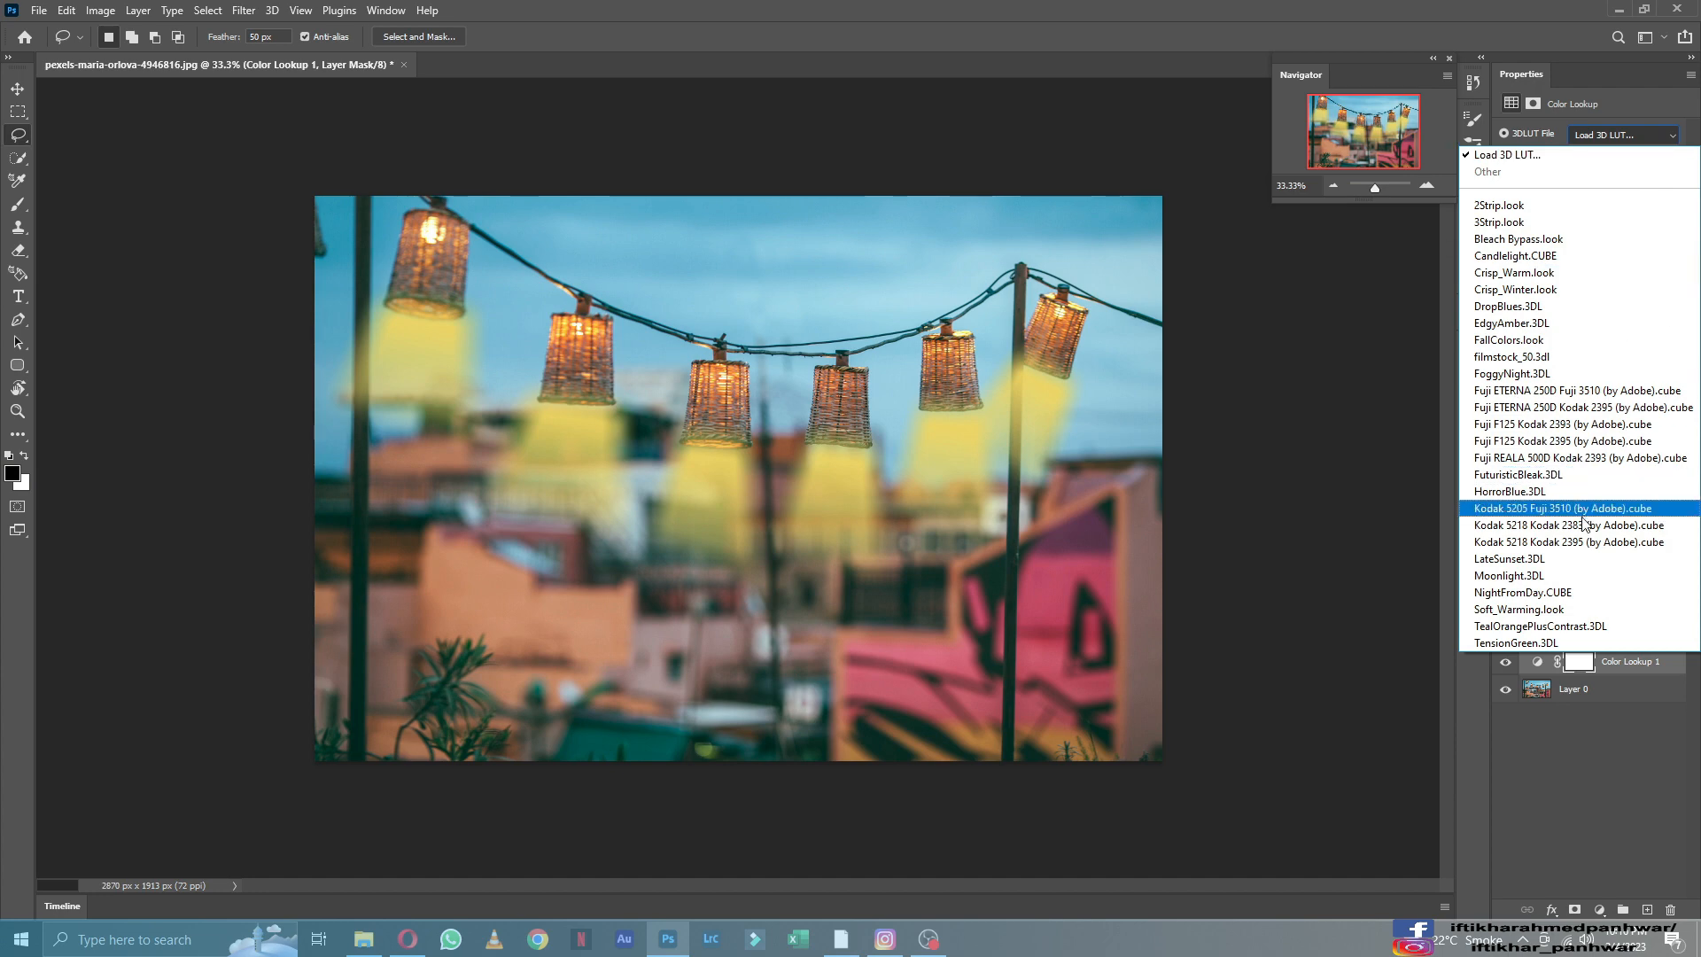
click(1573, 576)
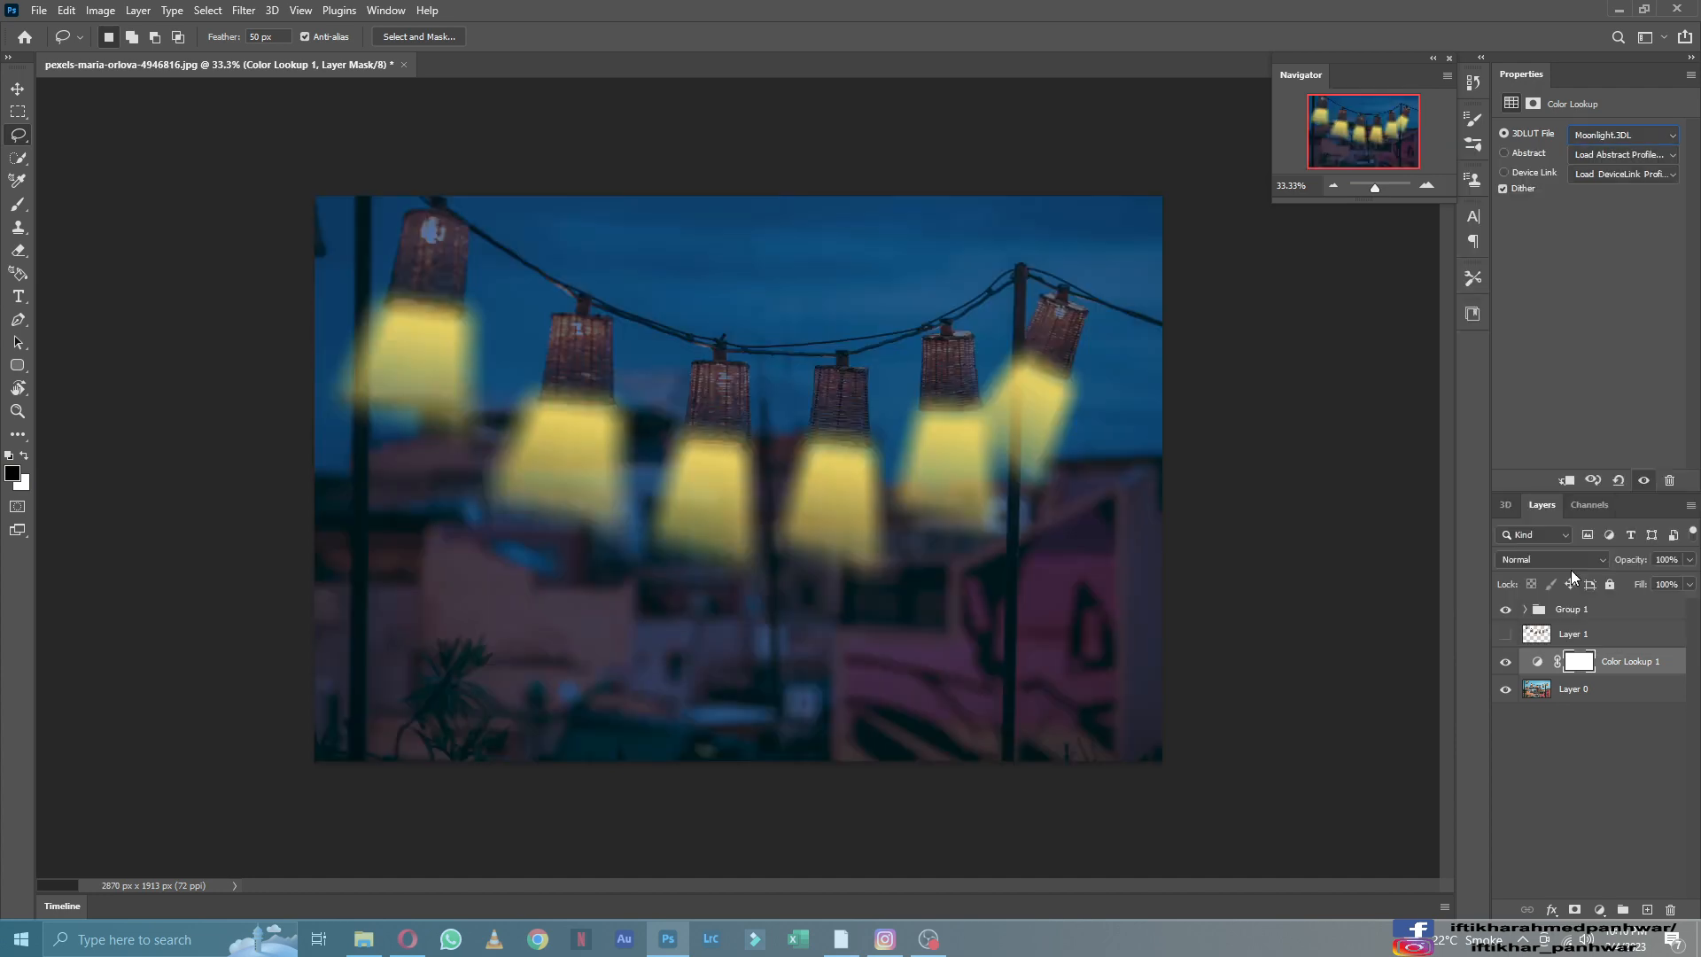
Add a Vibrance adjustment directly above Layer 0 with Vibrance set to +51.
click(1607, 691)
click(1599, 910)
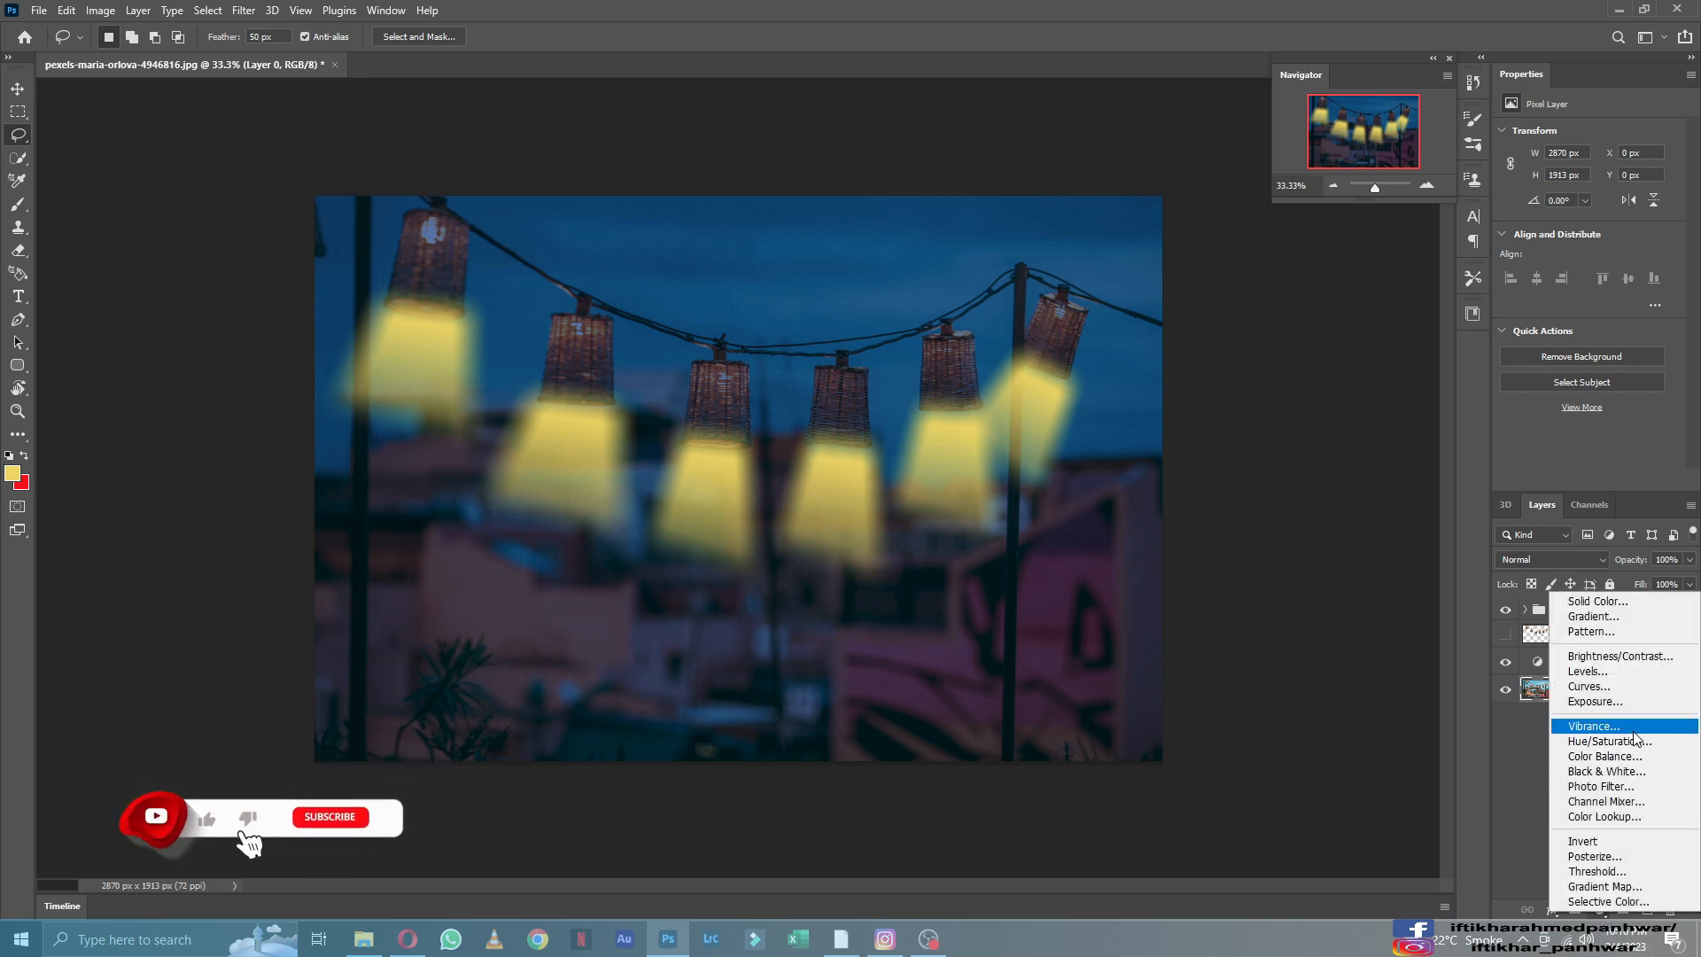
click(1594, 726)
drag(1597, 150, 1633, 152)
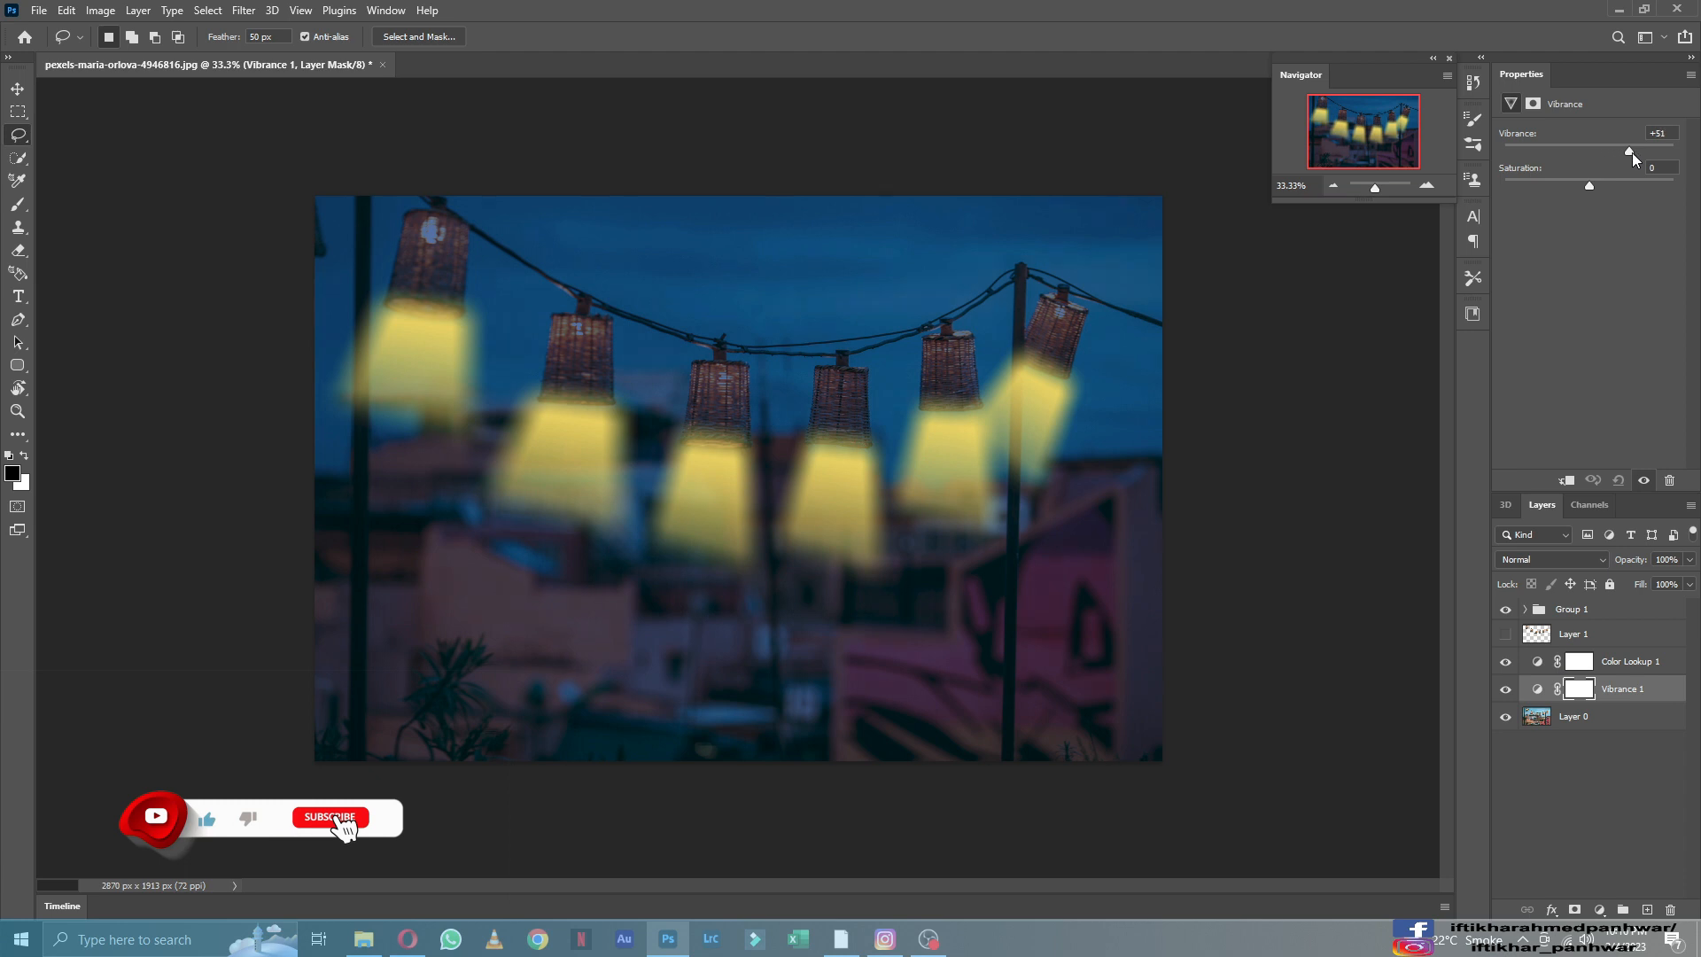
Add an Exposure adjustment above the Vibrance layer with Exposure set to -0.38.
click(1599, 908)
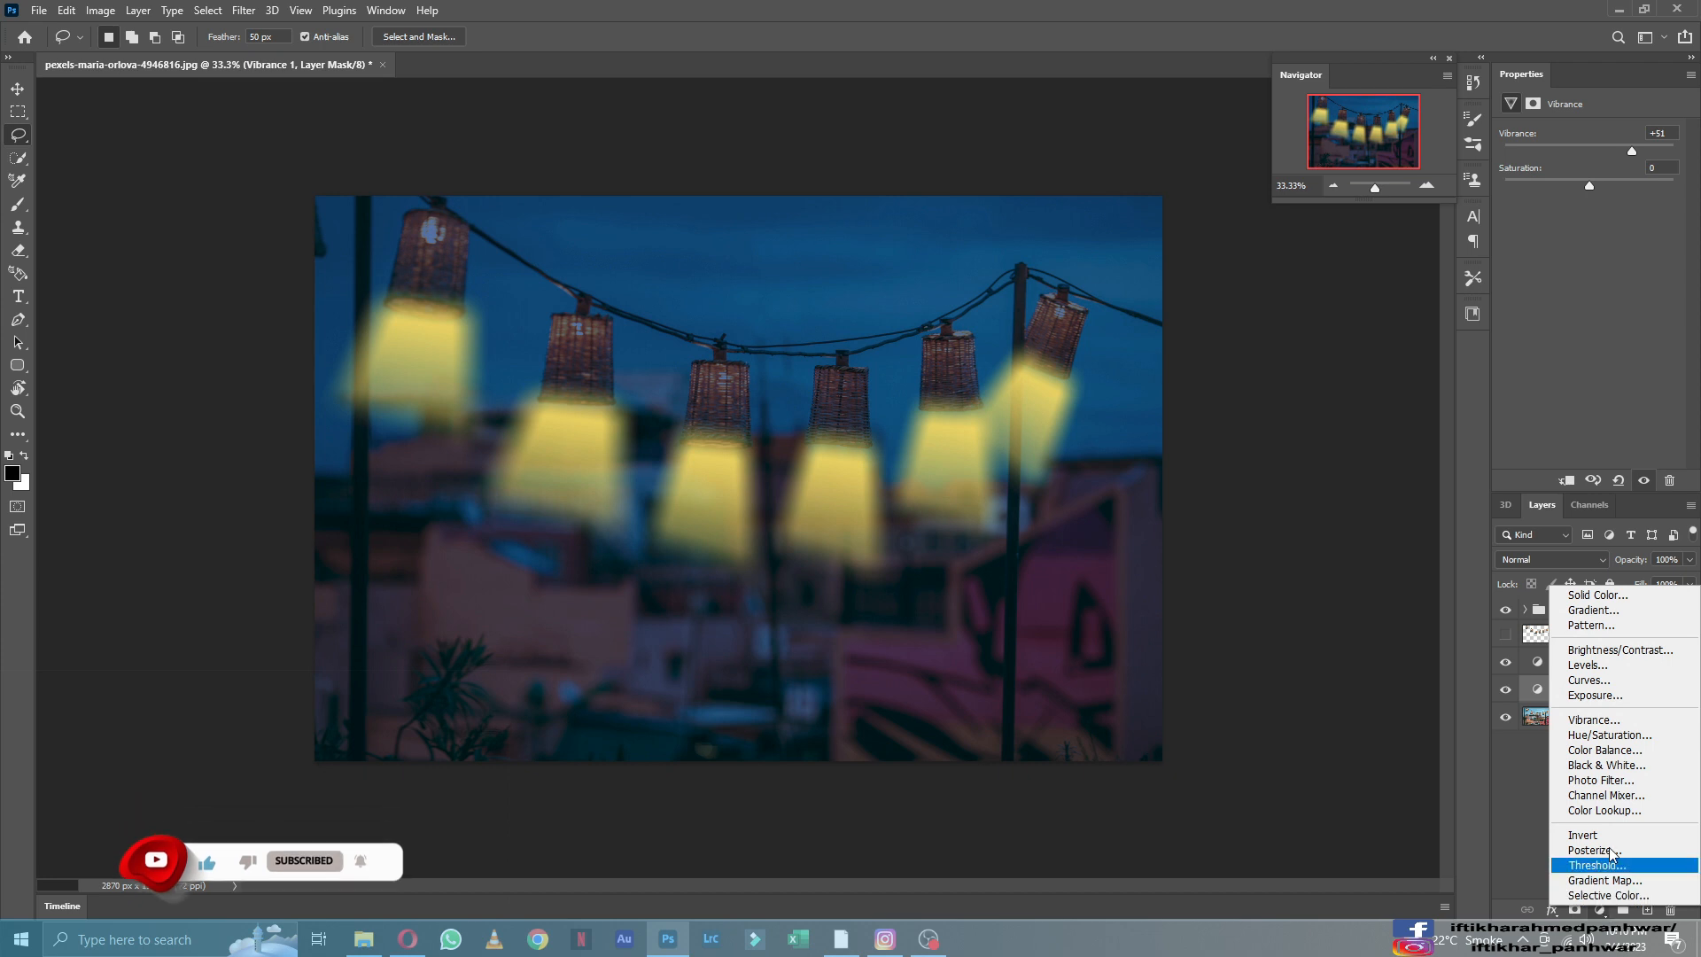
click(1622, 697)
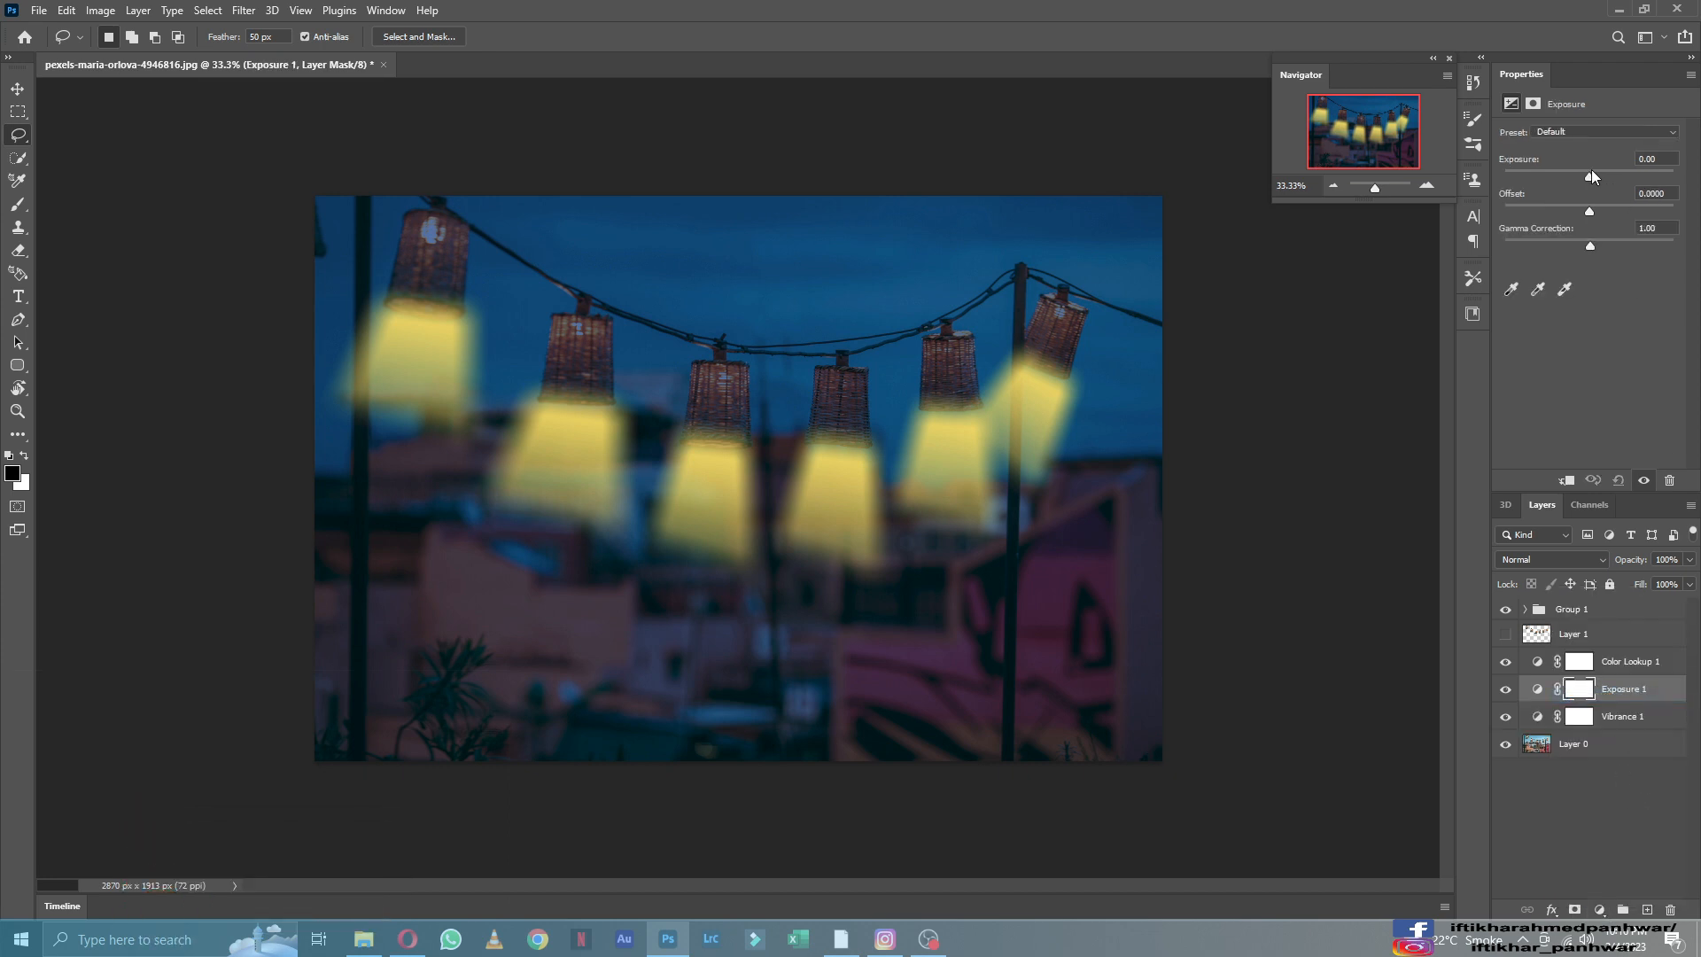
drag(1592, 173, 1585, 177)
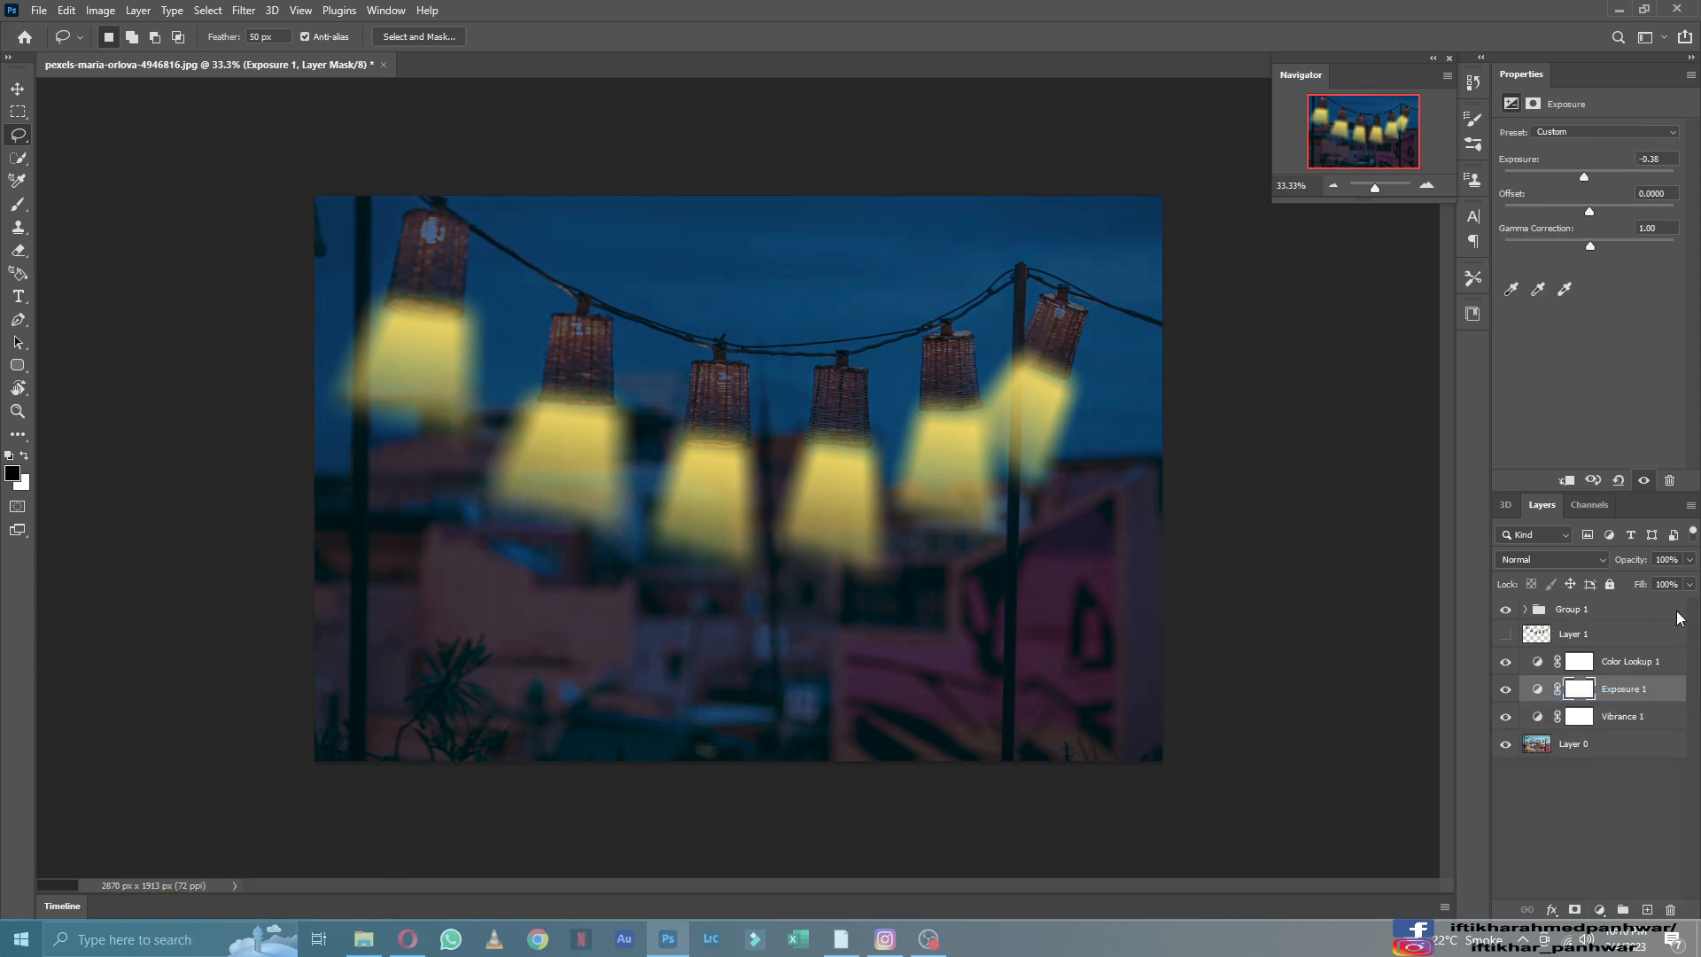
Reduce the opacity of the light beam group, Group 1, to 54%.
click(1648, 618)
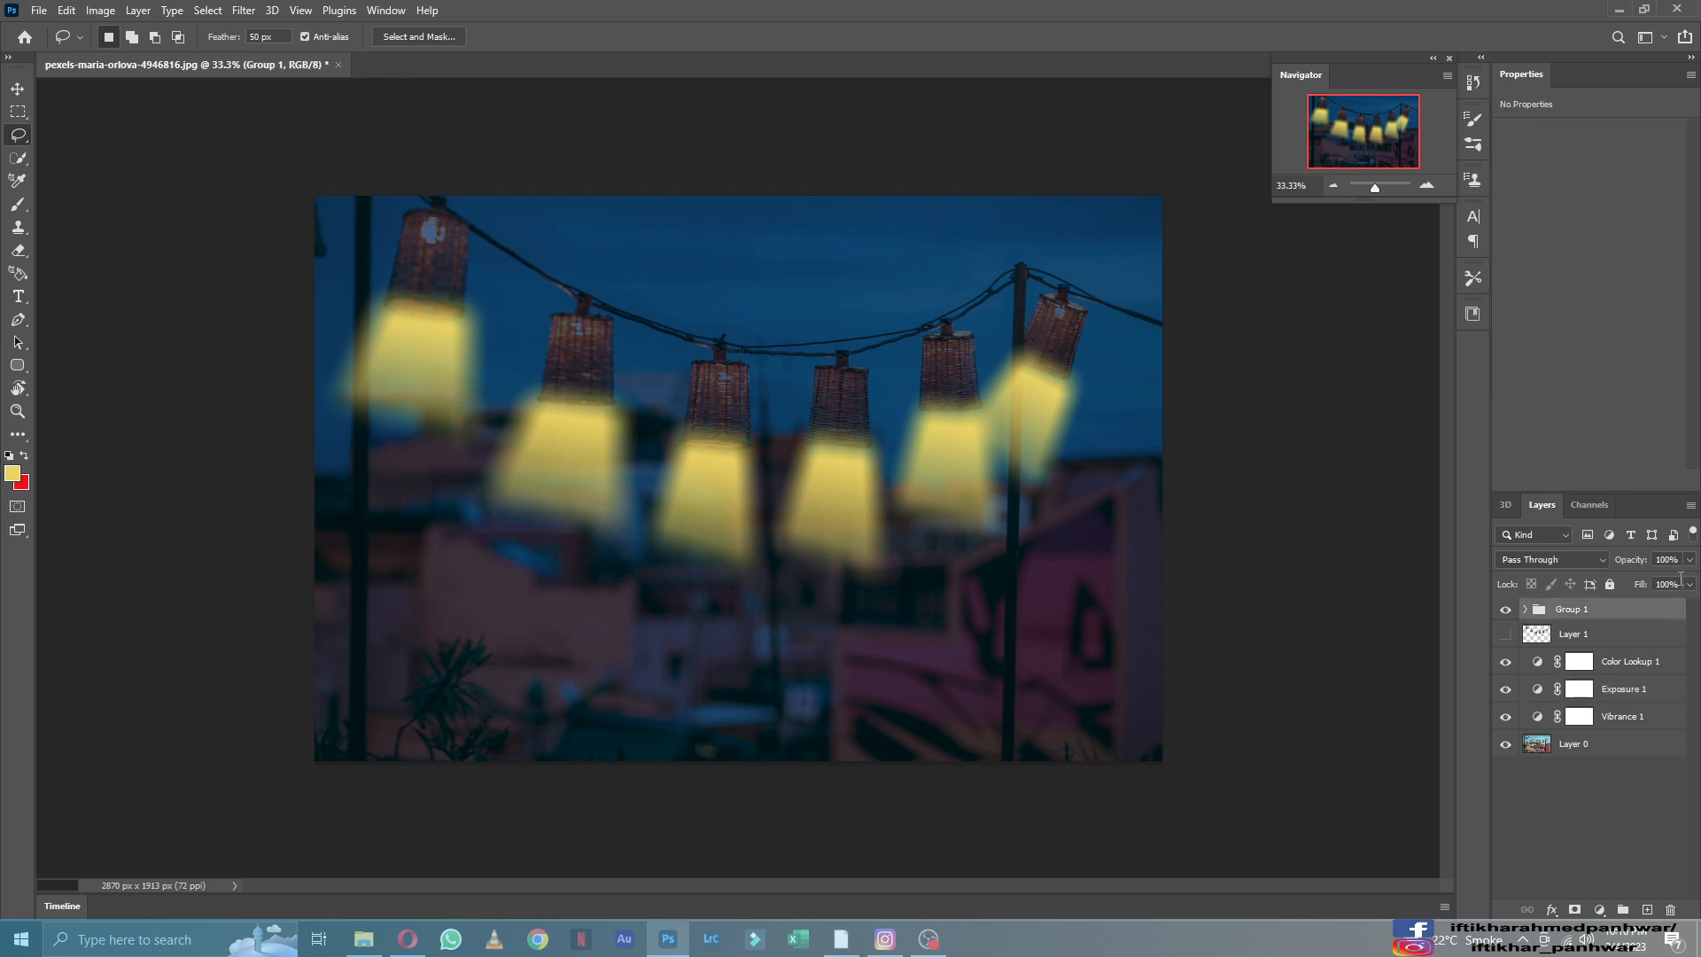
click(1690, 559)
drag(1653, 581, 1641, 582)
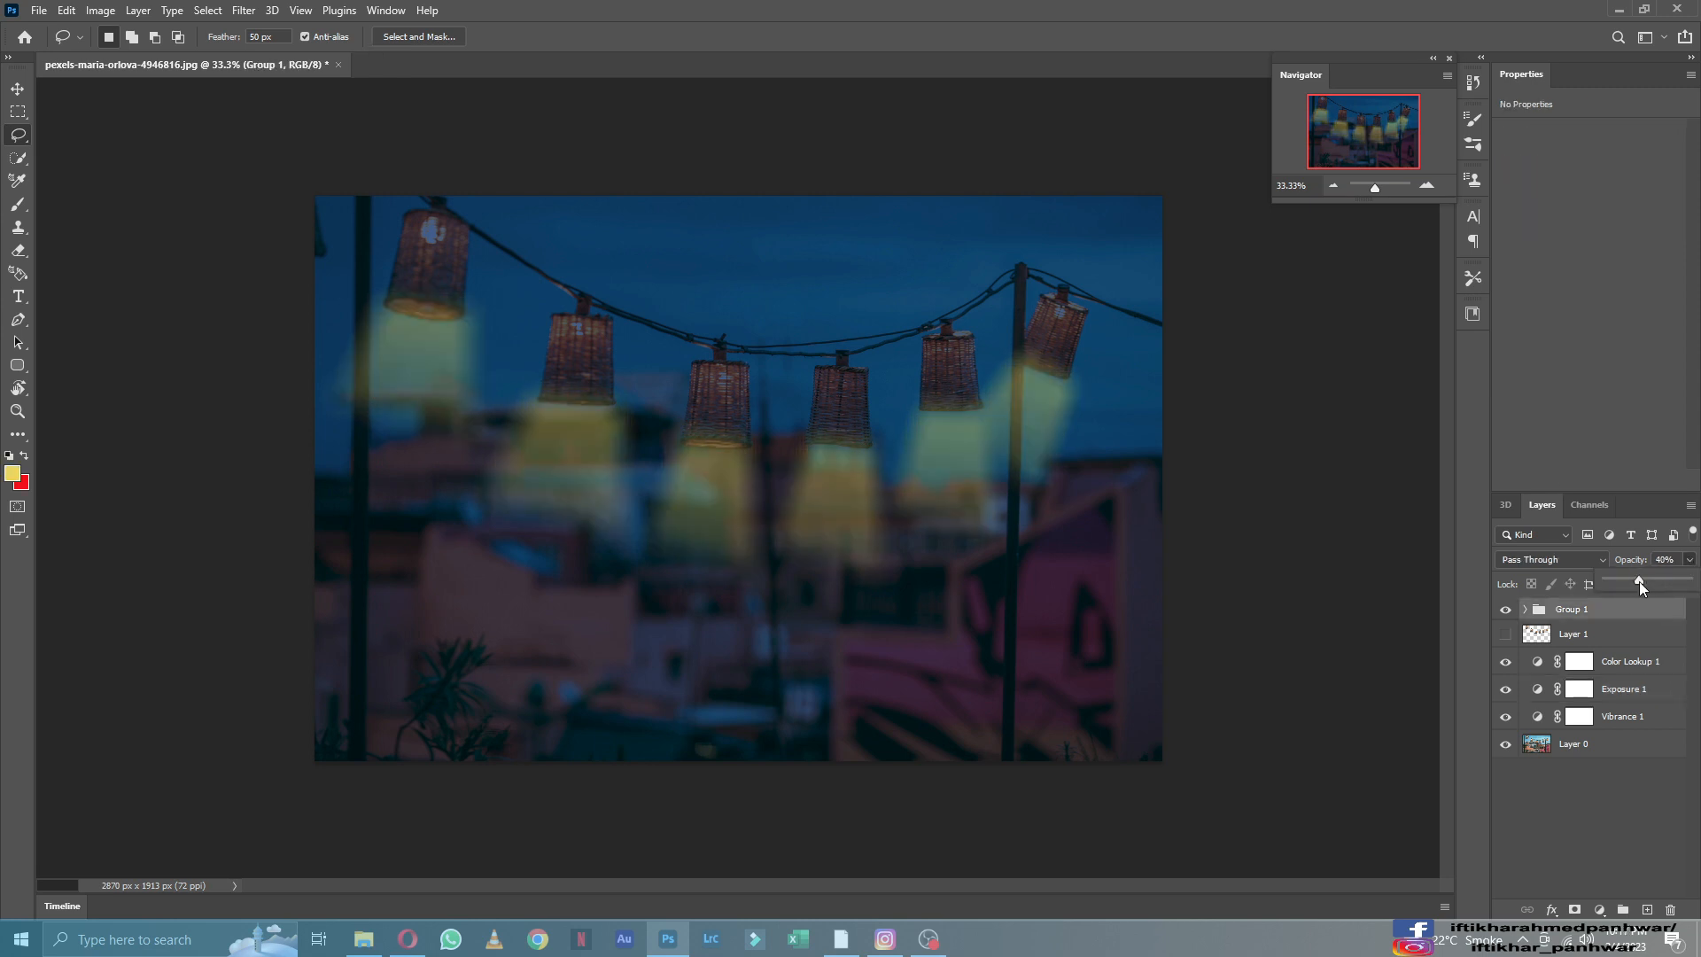
drag(1646, 581, 1651, 582)
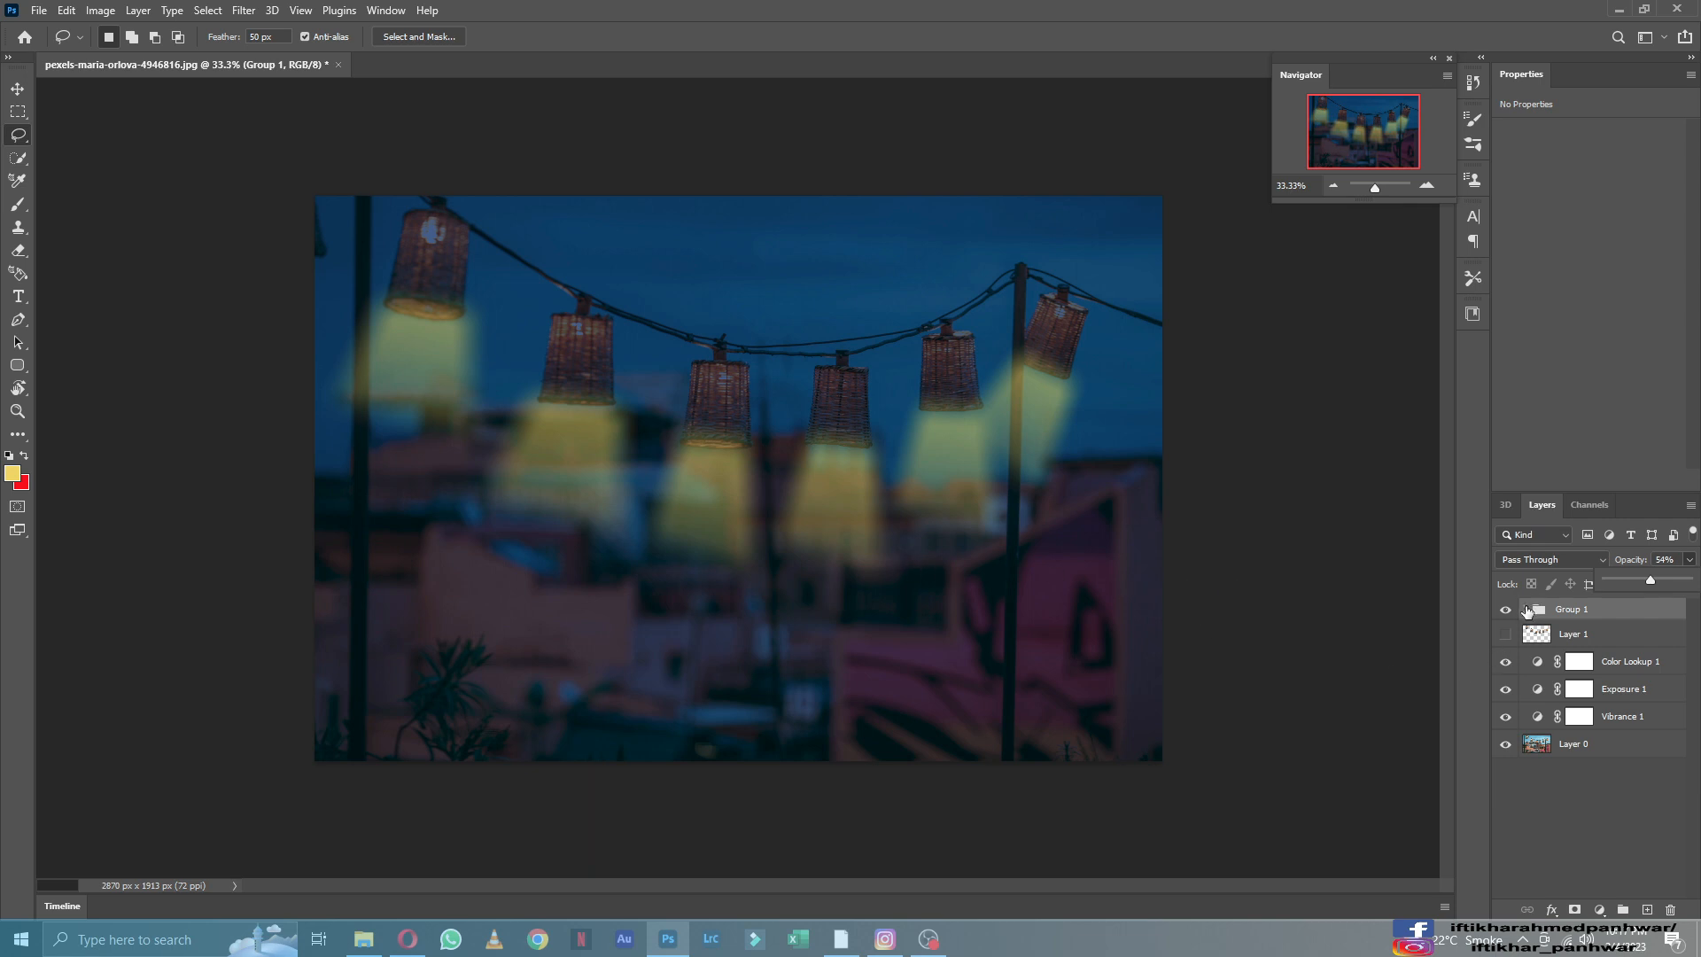
Toggle the rightmost beam's visibility inside Group 1, and target the masks of Layer 2 copy 5 and Layer 2 with the Brush tool.
click(1524, 609)
click(1507, 636)
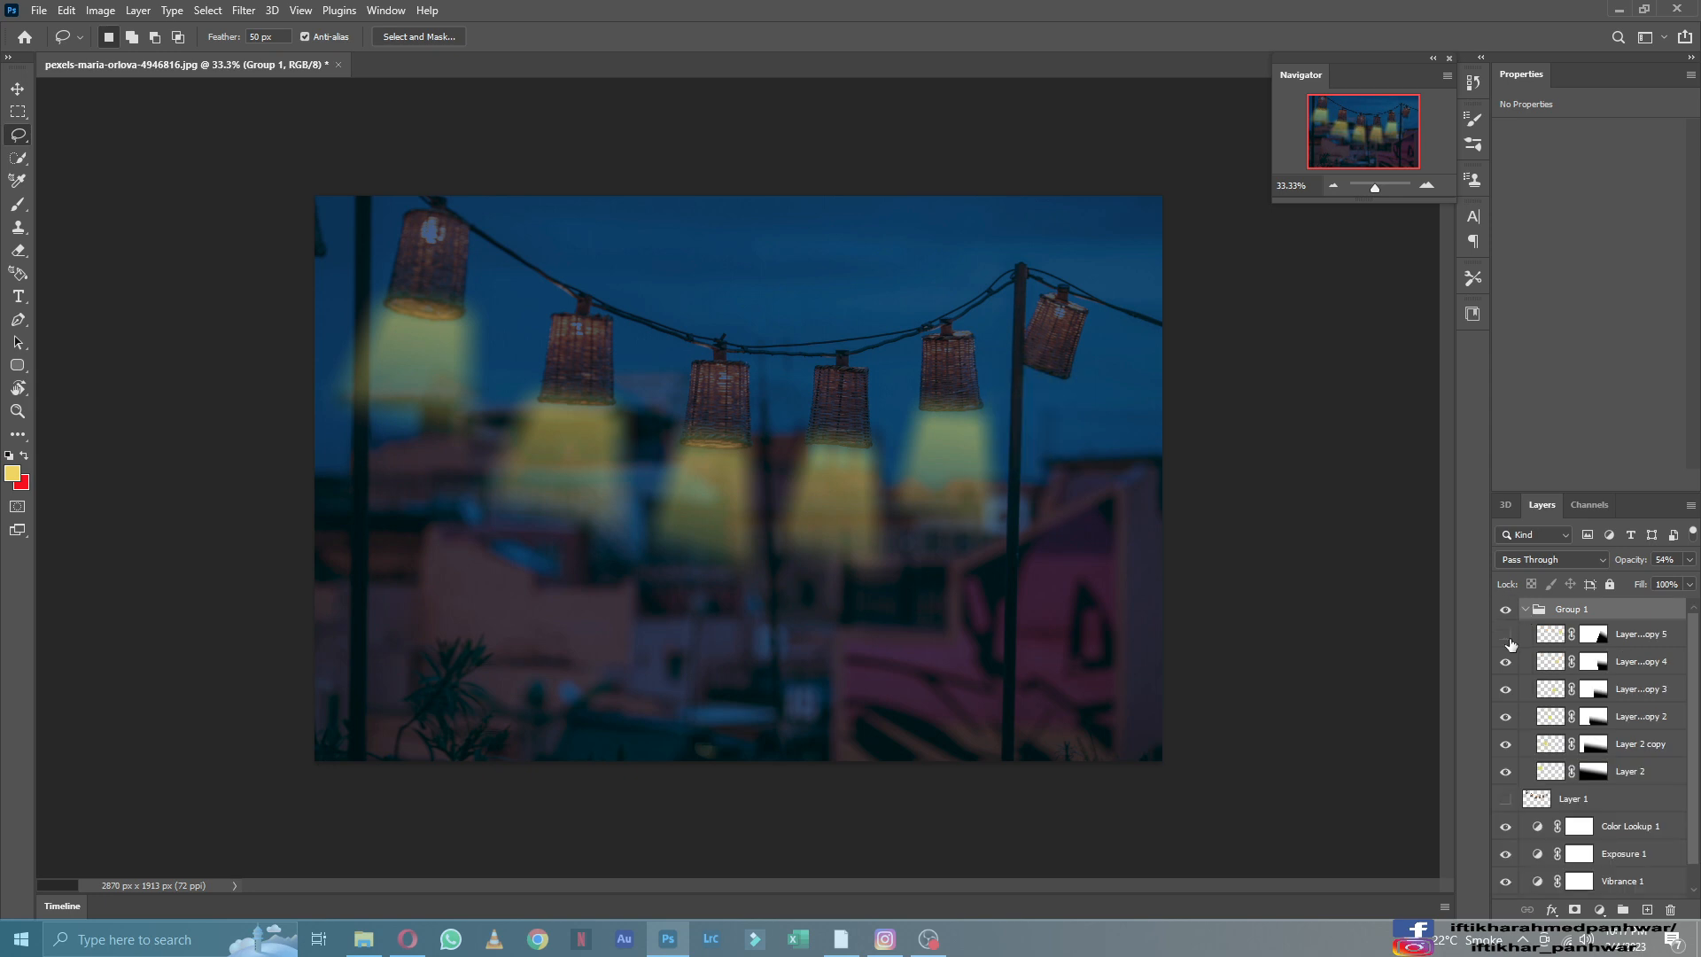
click(1507, 636)
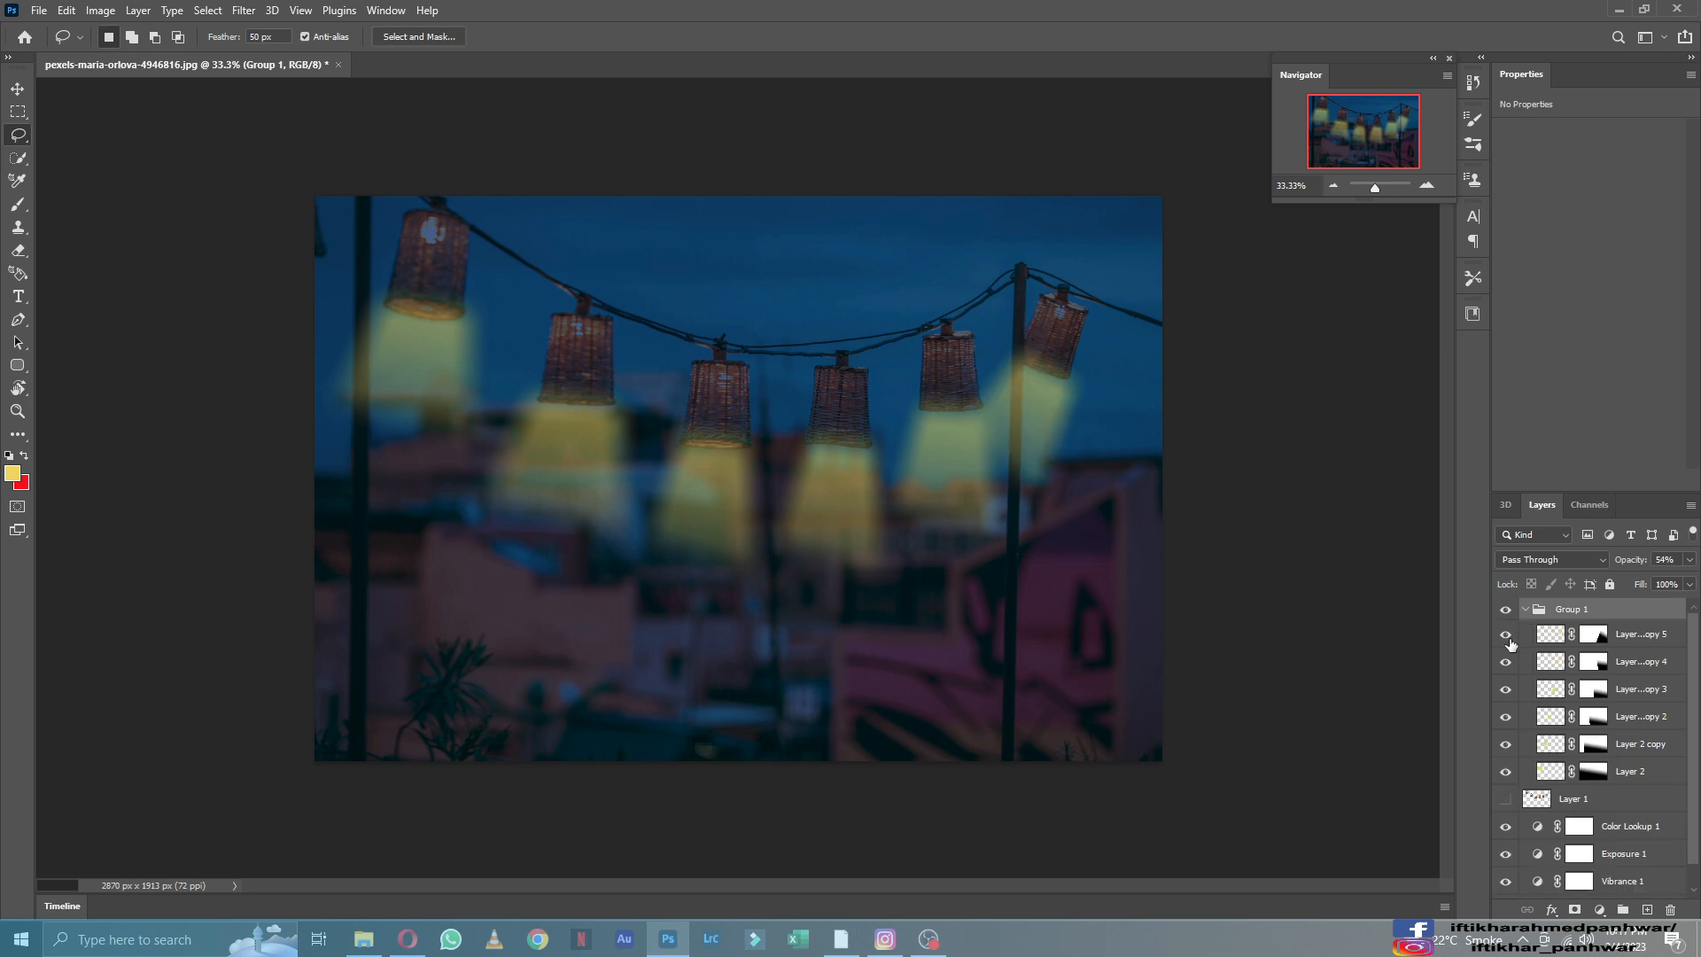
click(1600, 638)
click(19, 209)
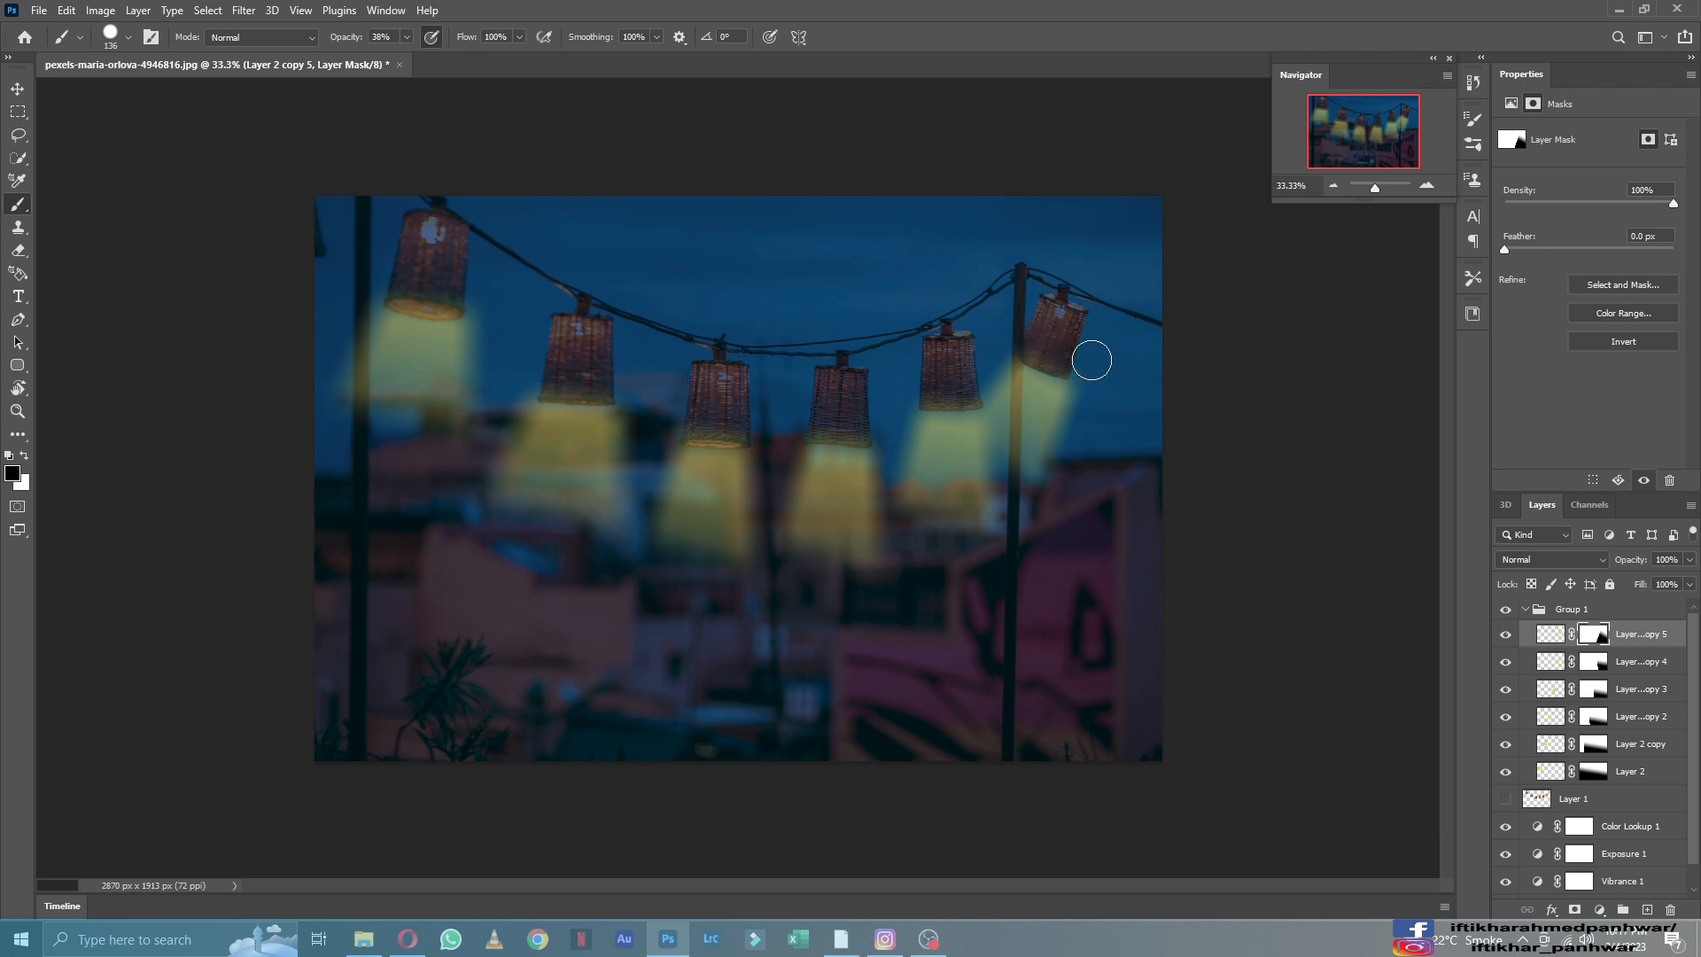
click(1652, 779)
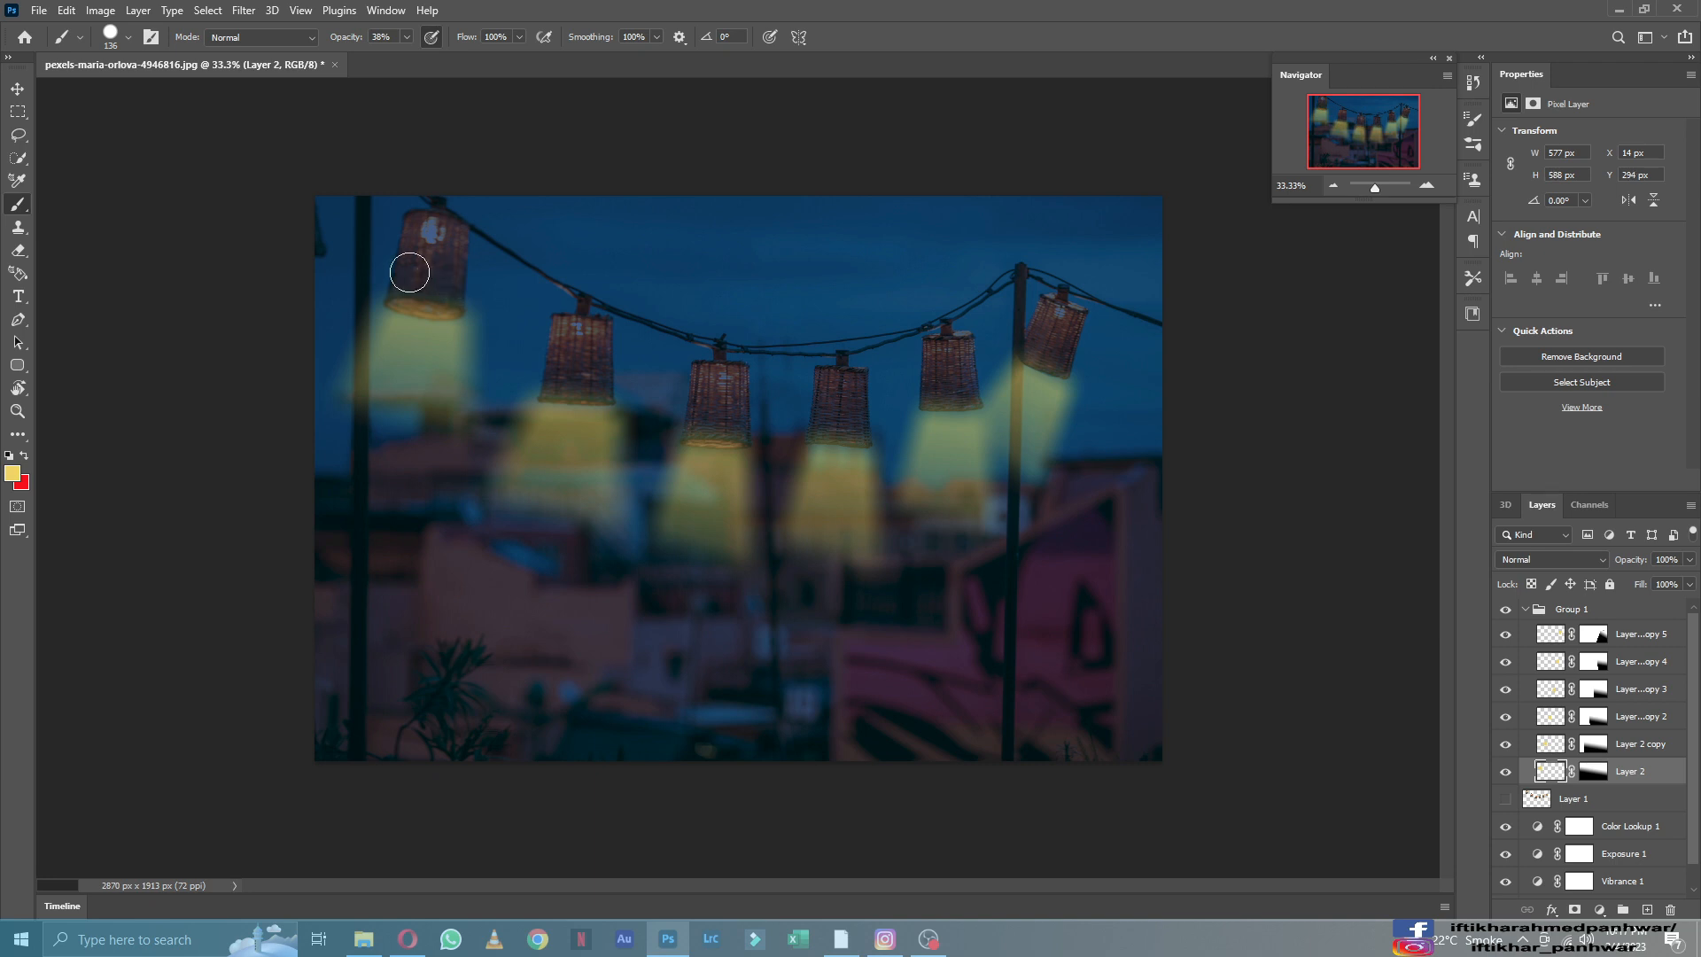
key(x)
click(1586, 773)
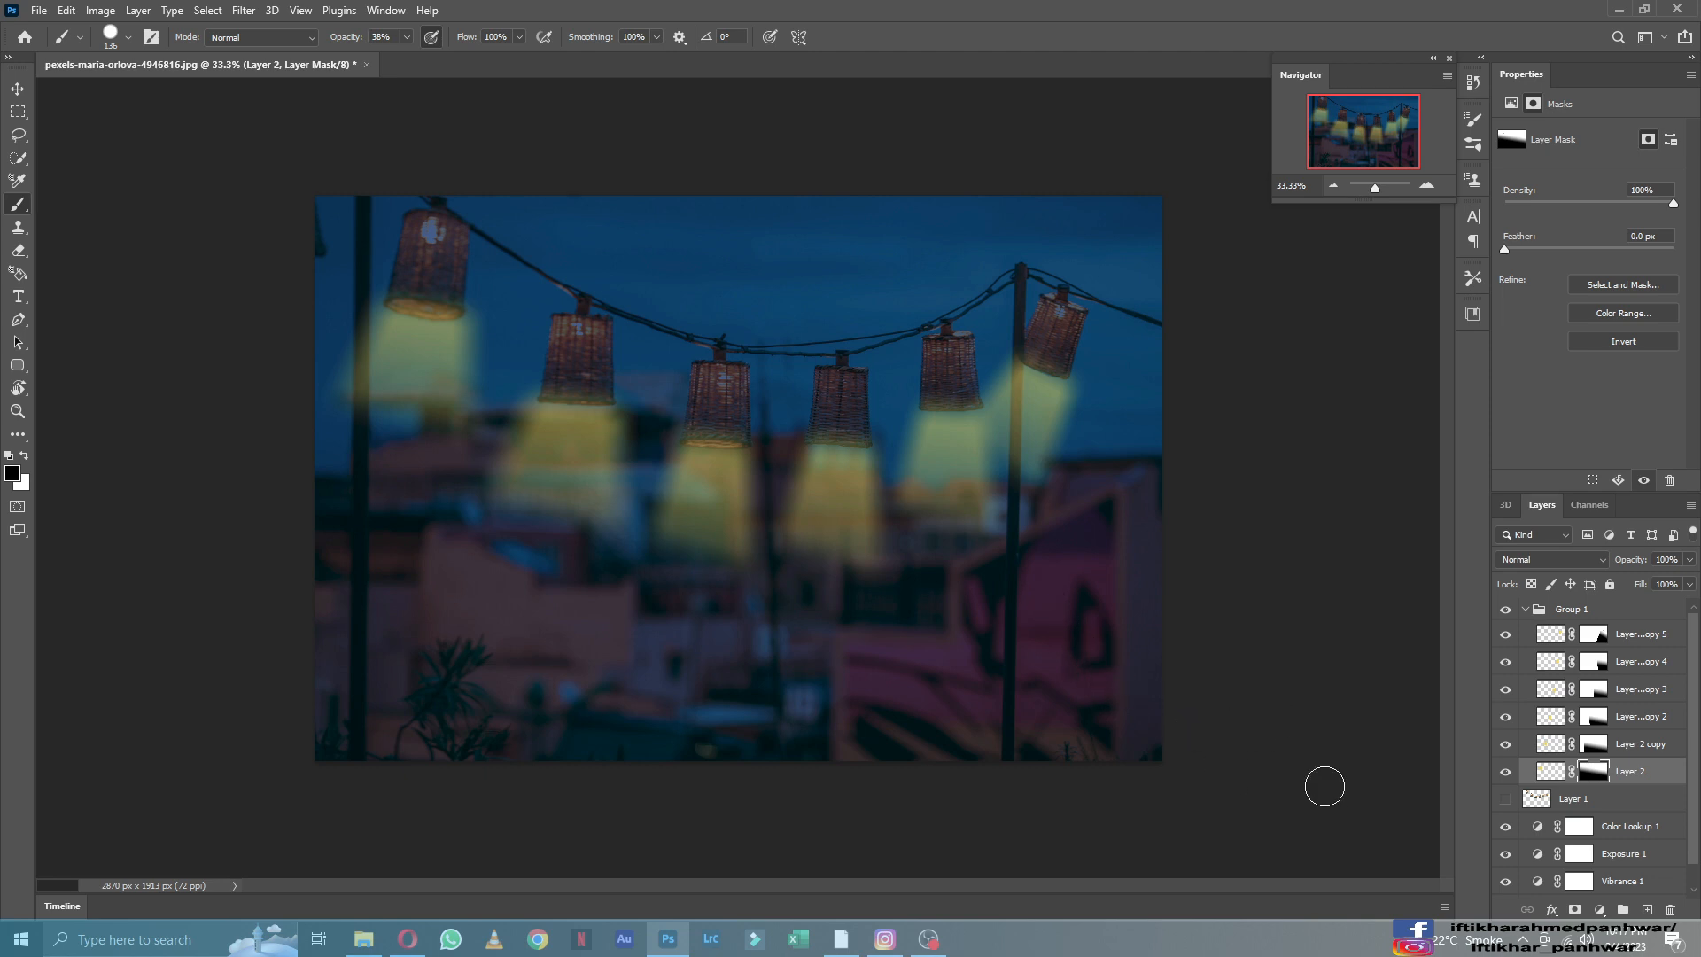
Collapse Group 1 and toggle the Color Lookup adjustment's visibility to compare the night effect.
click(1526, 610)
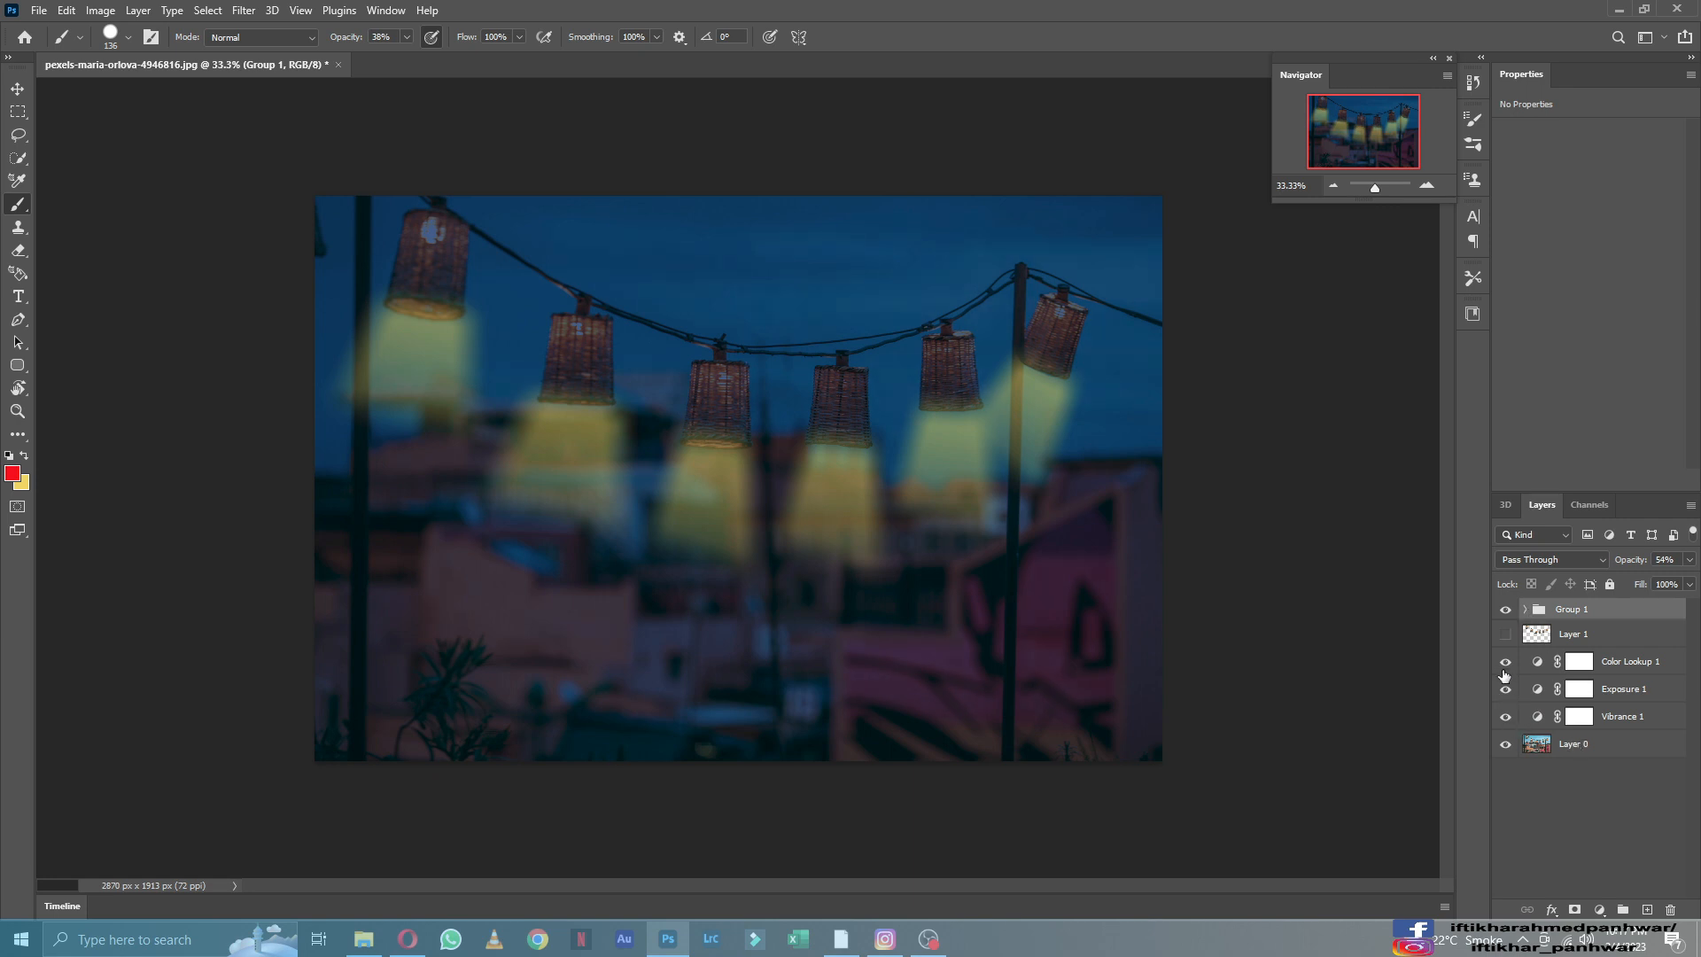
click(1505, 662)
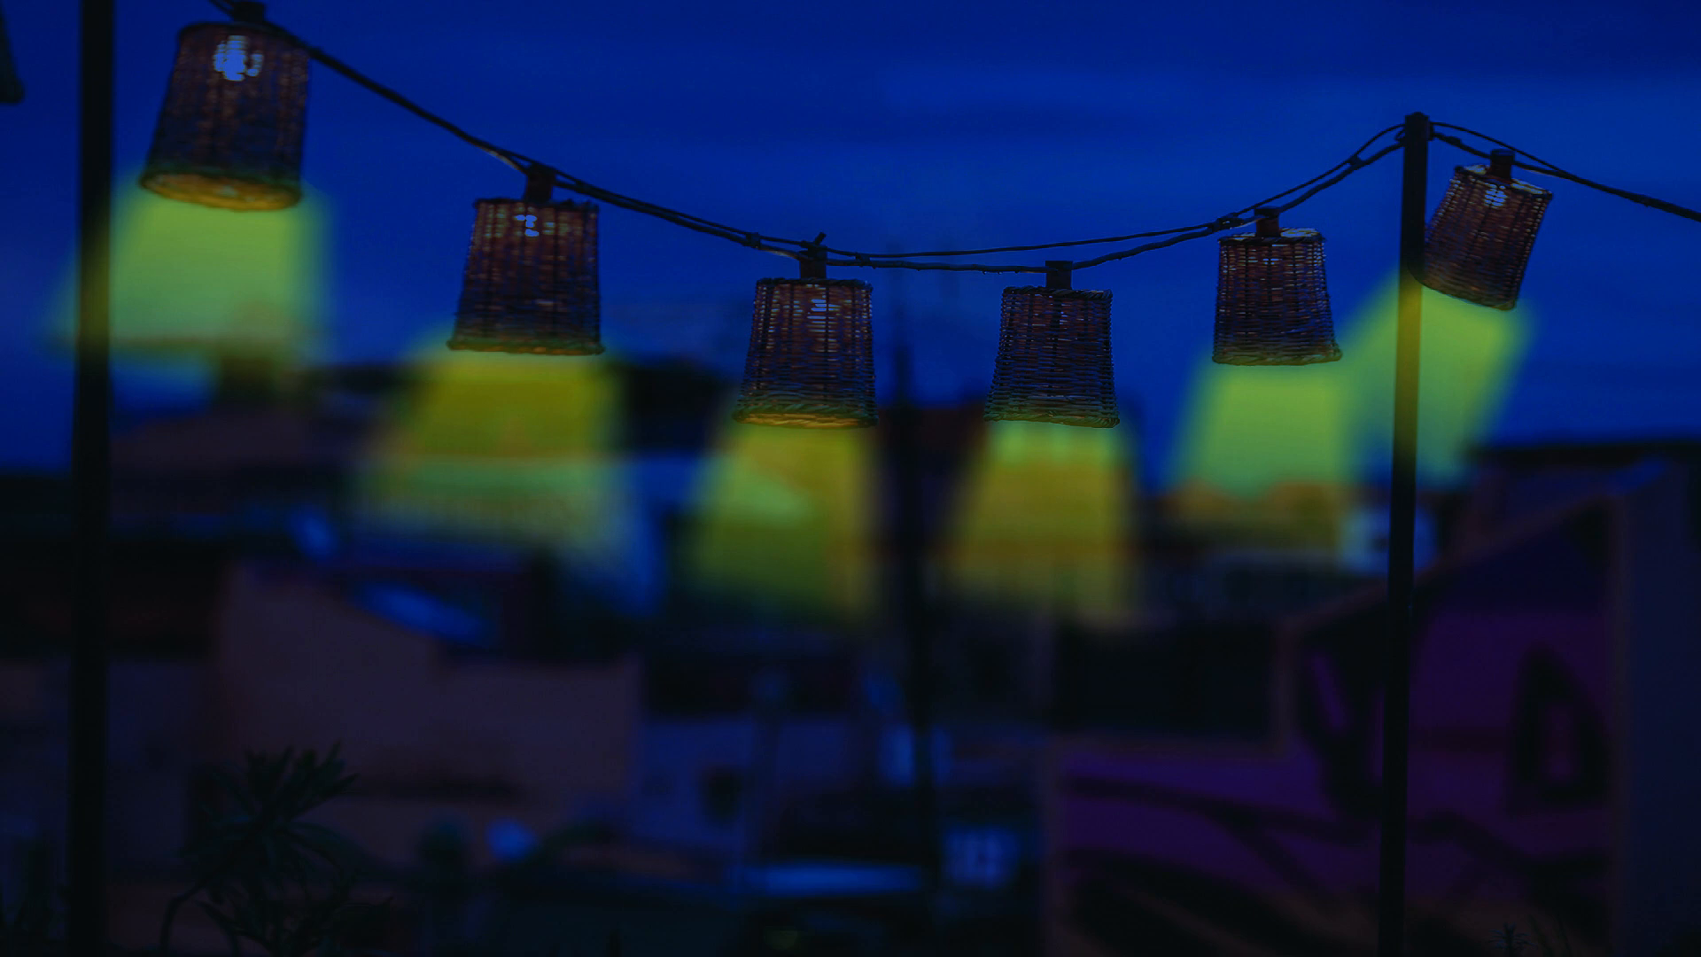